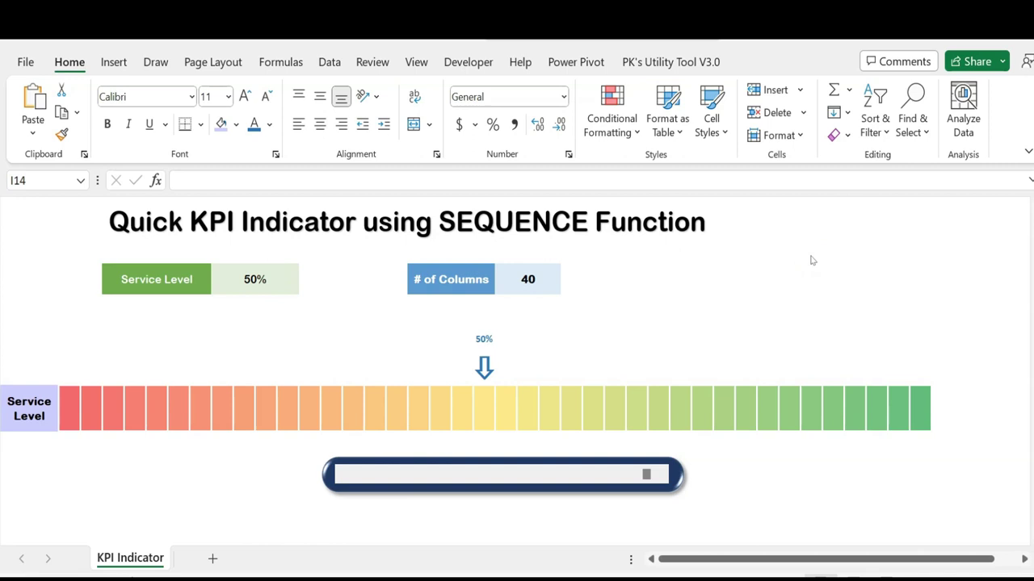
# Step: Replace the Service Level value with 20% to test the indicator
pyautogui.click(801, 258)
pyautogui.click(643, 476)
pyautogui.moveTo(645, 476)
pyautogui.mouseDown()
pyautogui.moveTo(385, 473)
pyautogui.moveTo(646, 475)
pyautogui.mouseUp()
pyautogui.click(297, 288)
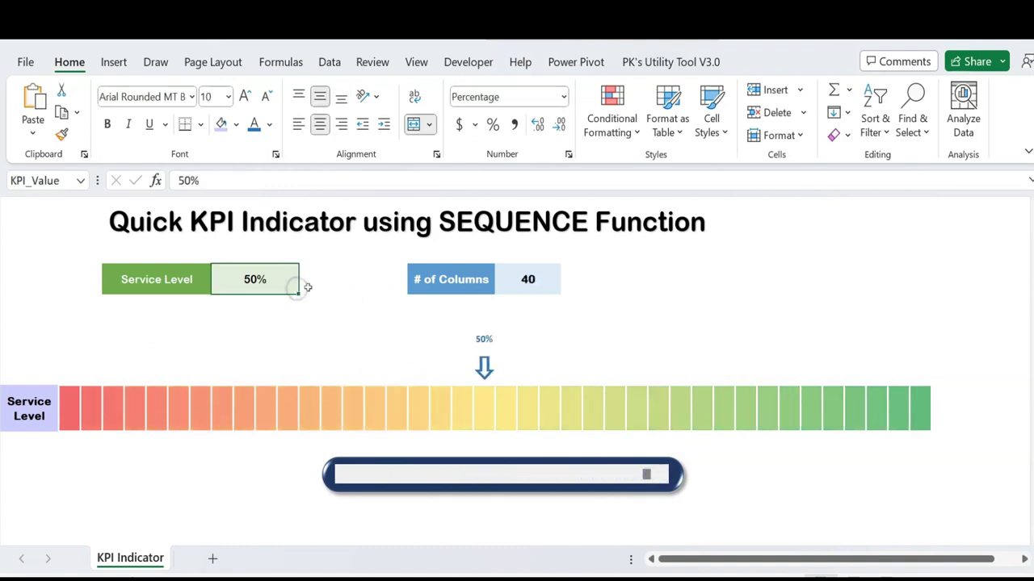
pyautogui.press('F2')
pyautogui.press('BackSpace')
pyautogui.press('BackSpace')
pyautogui.press('BackSpace')
pyautogui.write('20%')
pyautogui.press('Return')
# Step: Enter 30%, then 90%, so the arrow moves near the green end
pyautogui.press('Up')
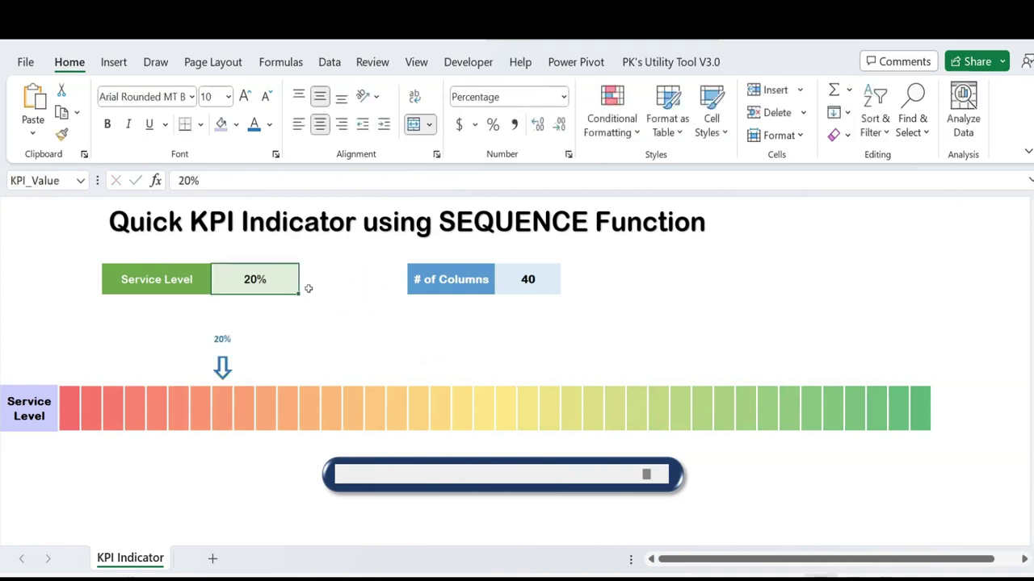
pyautogui.write('30%')
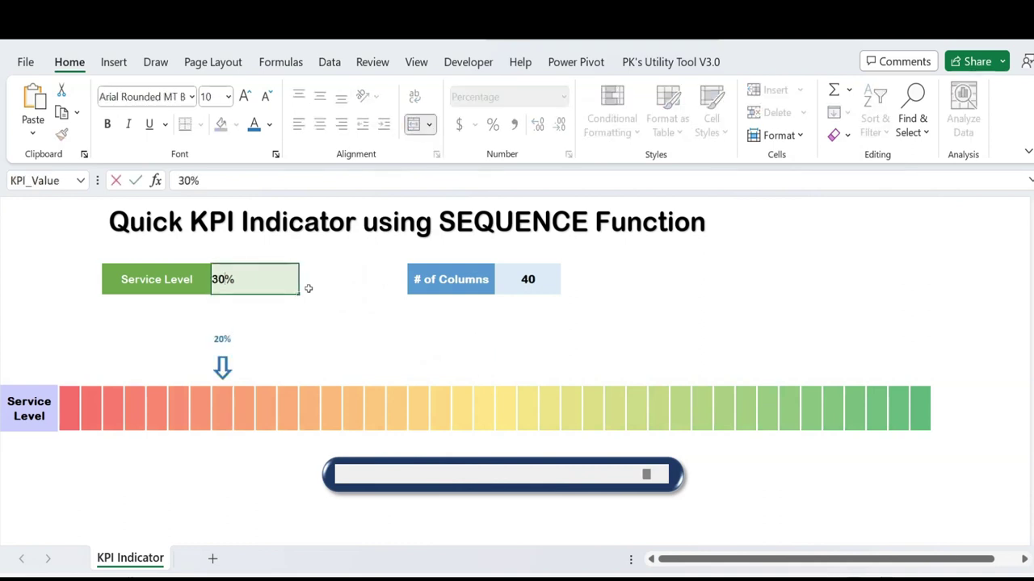
pyautogui.press('Return')
pyautogui.press('Up')
pyautogui.write('90%')
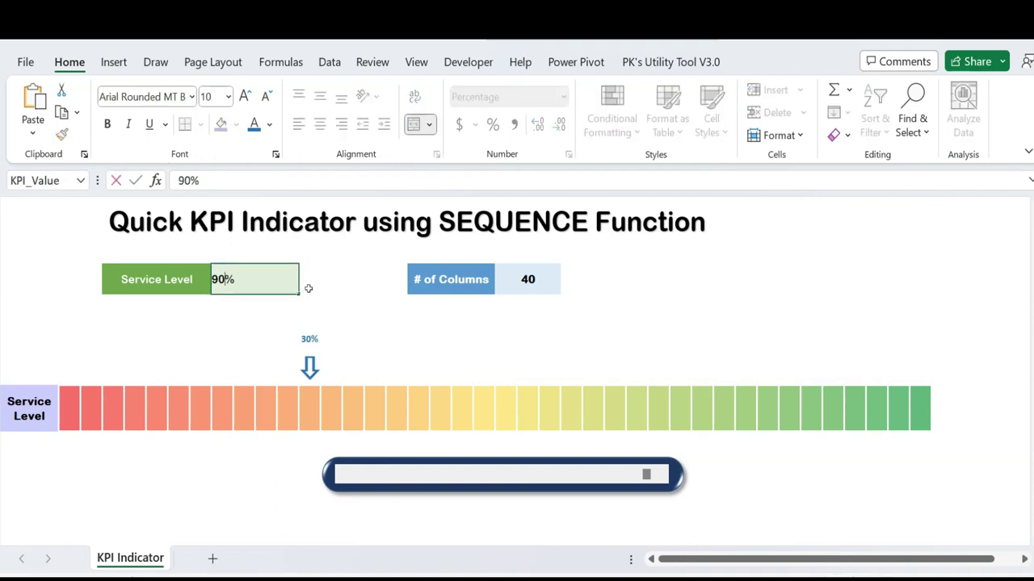
pyautogui.press('Return')
# Step: Start a new blank workbook with Ctrl+N
pyautogui.click(279, 281)
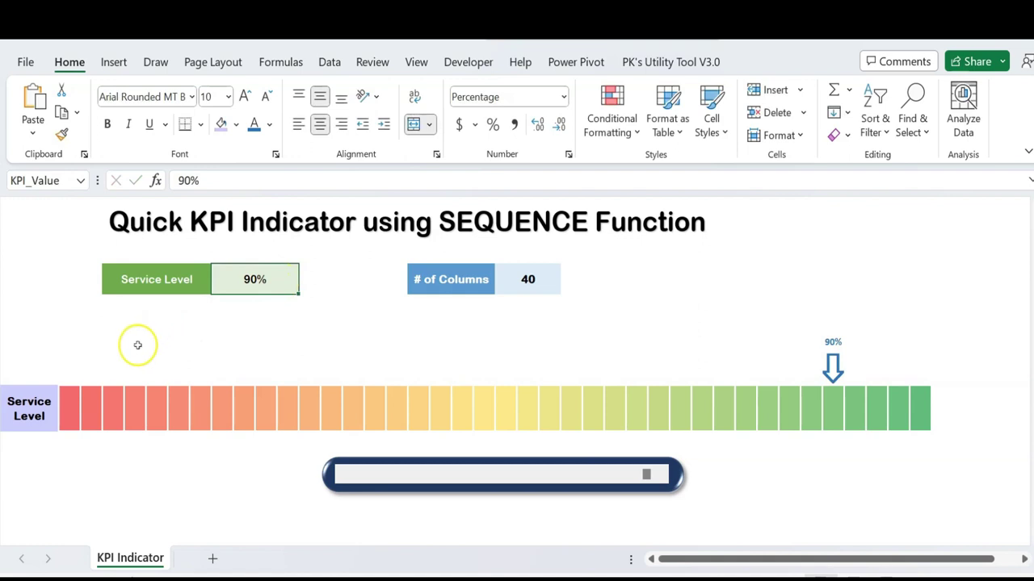
pyautogui.click(33, 310)
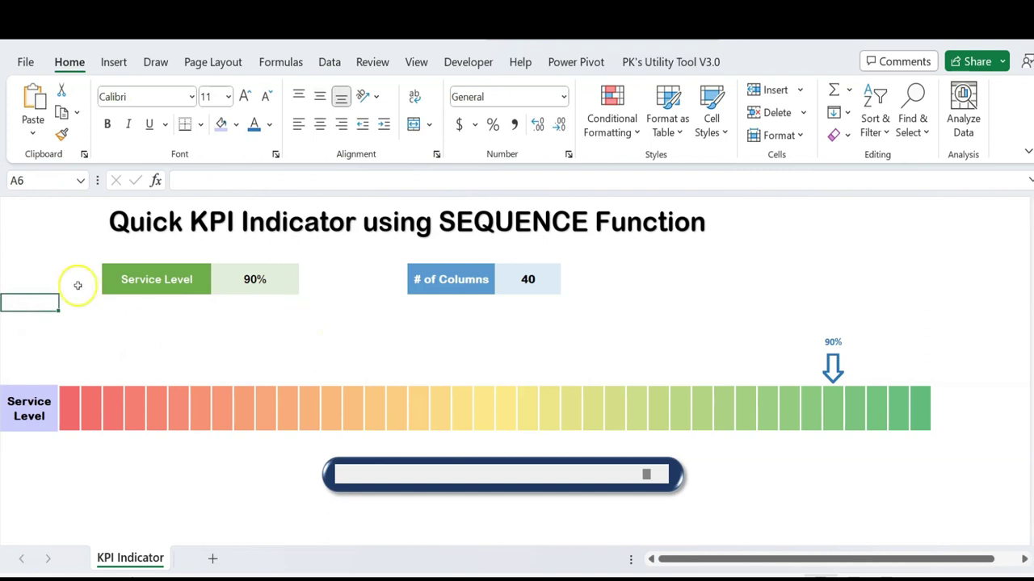
pyautogui.click(44, 236)
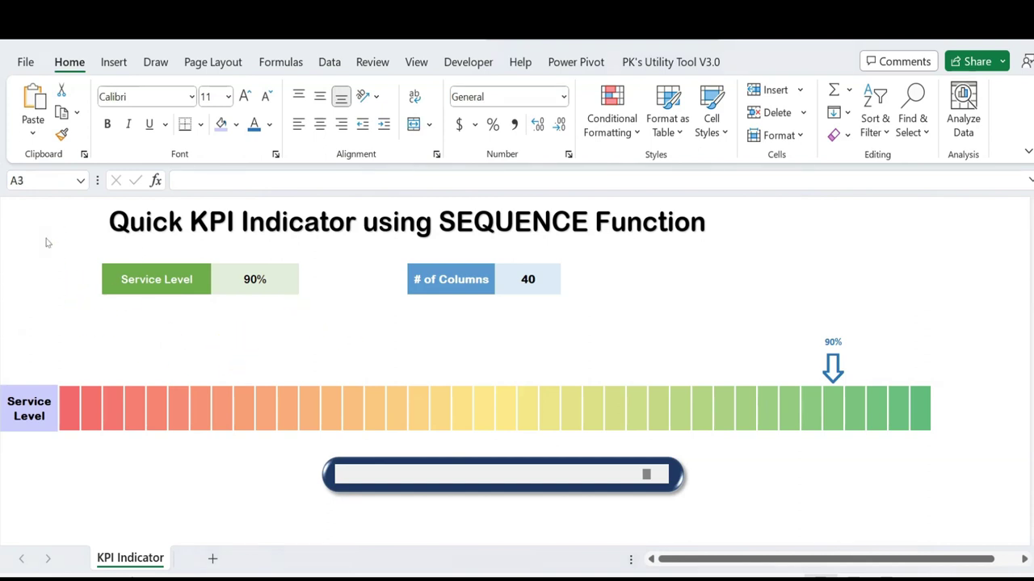
pyautogui.hotkey('ctrl', 'n')
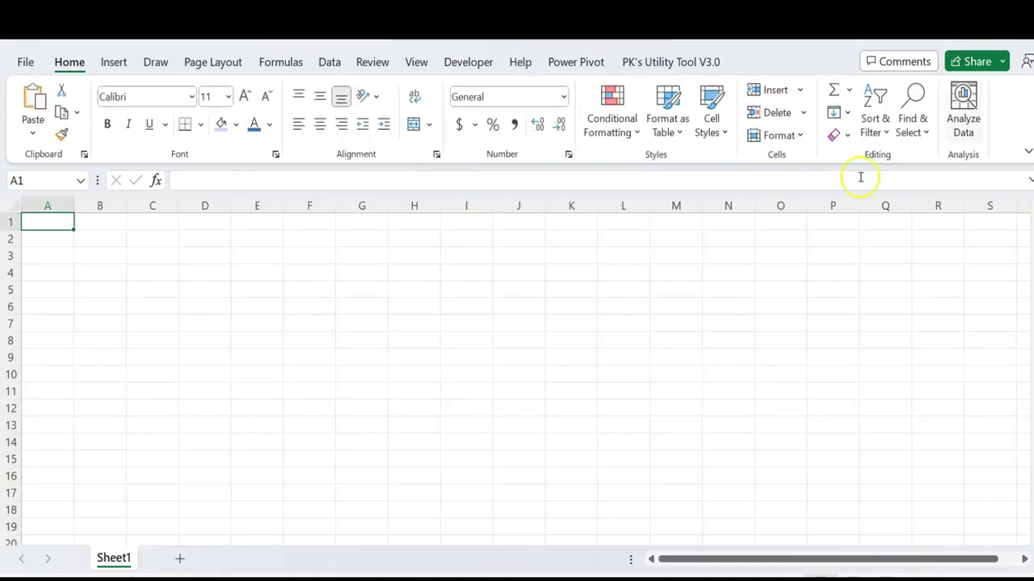
# Step: Enter 'Service Level' in C3 and widen column C to fit it
pyautogui.click(158, 269)
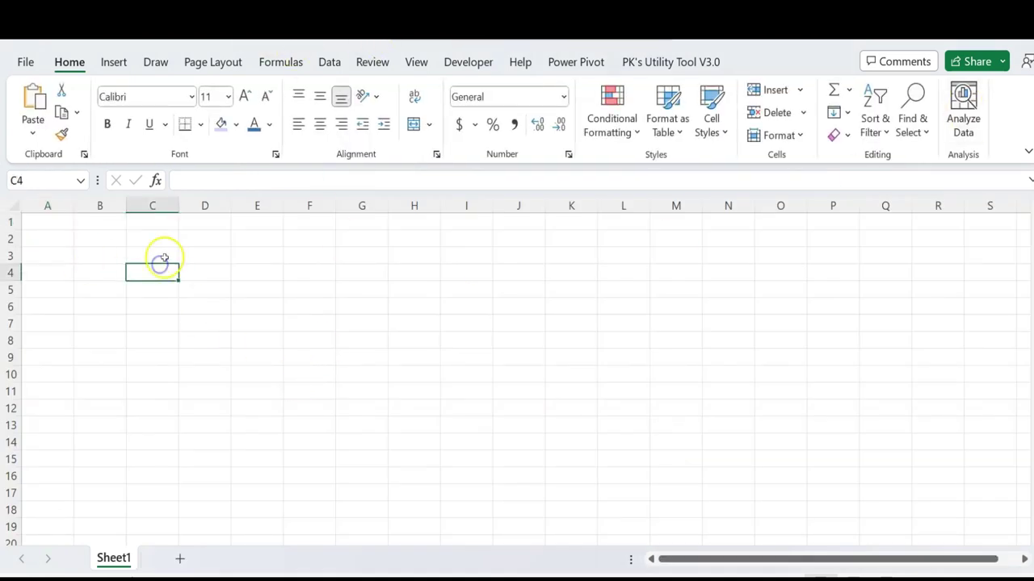
pyautogui.moveTo(153, 252); pyautogui.dragTo(403, 253)
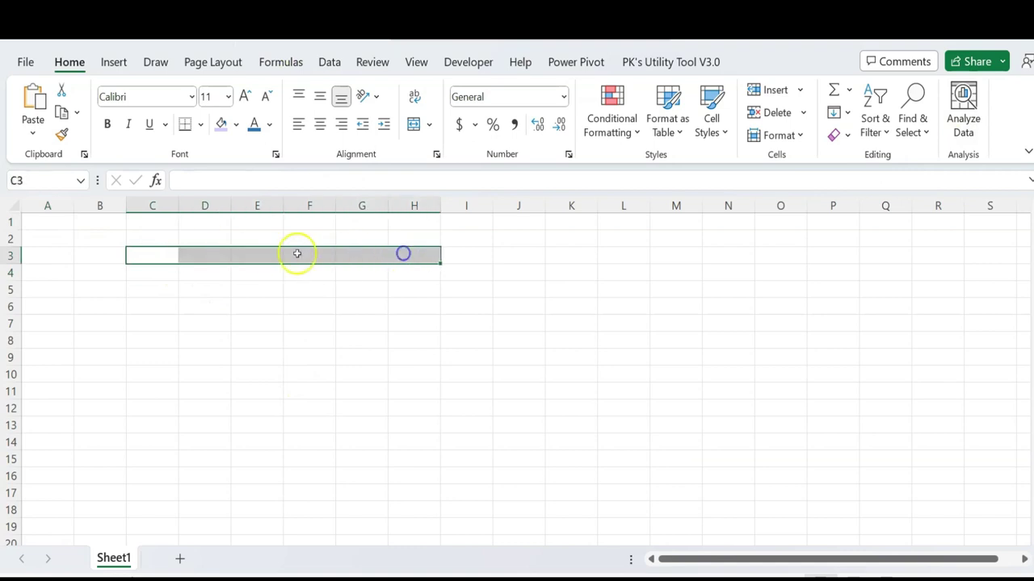
pyautogui.click(141, 253)
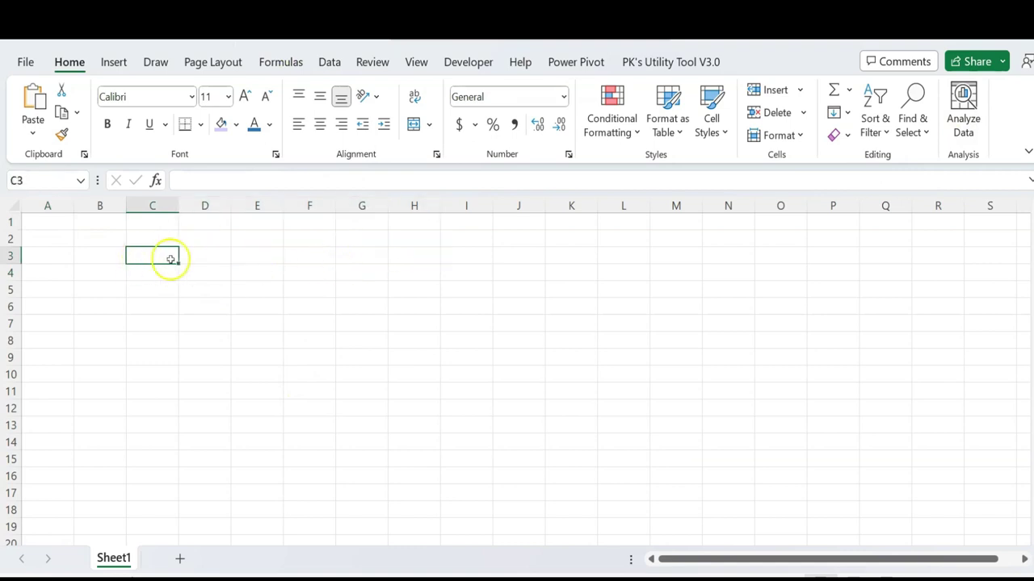
pyautogui.write('Service Level')
pyautogui.hotkey('ctrl', 'Return')
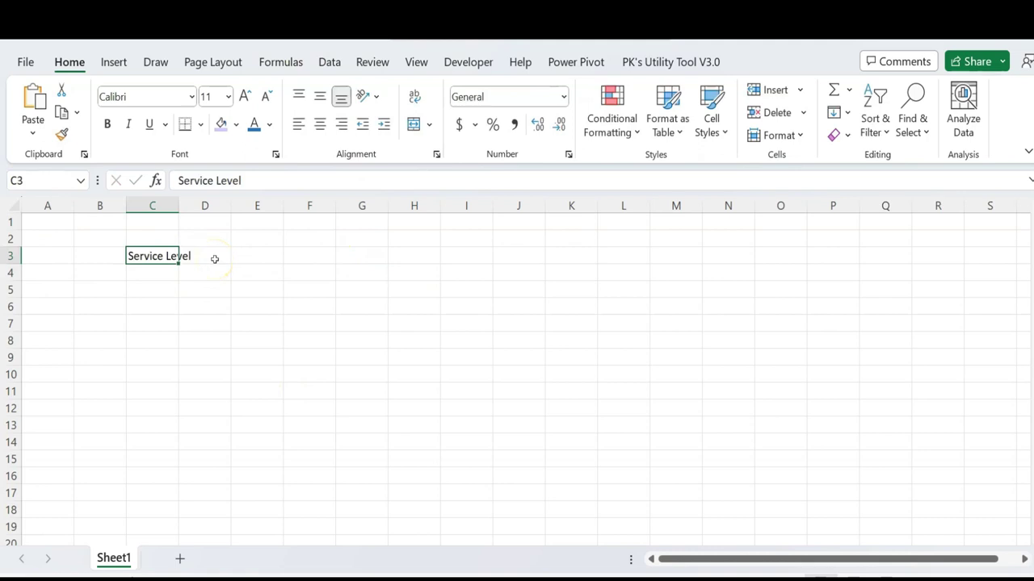
pyautogui.click(207, 255)
pyautogui.click(165, 256)
pyautogui.doubleClick(178, 205)
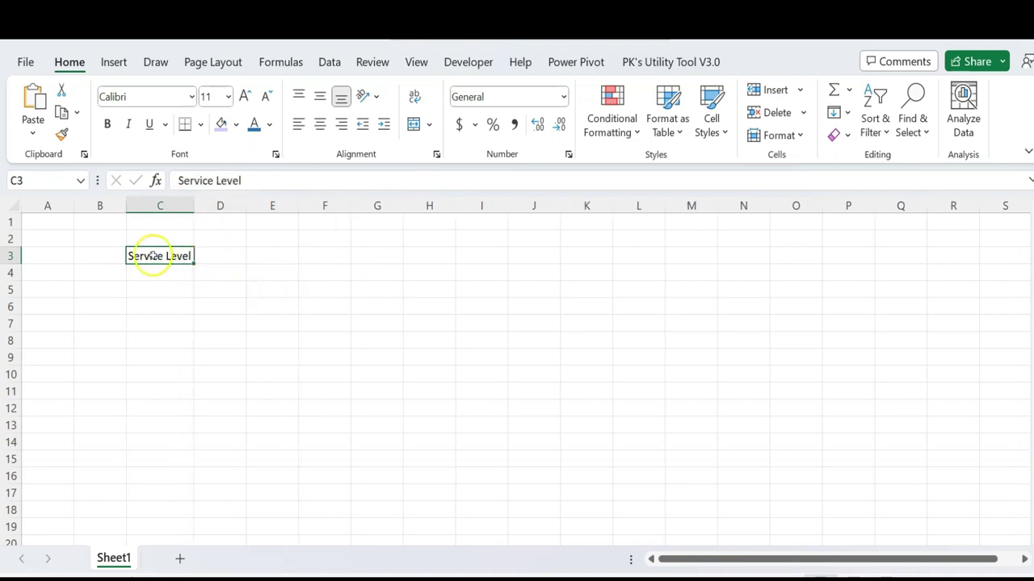
# Step: Merge and centre C3:E3, merge F3:H3, and enter 30% in it
pyautogui.moveTo(152, 256); pyautogui.dragTo(280, 255)
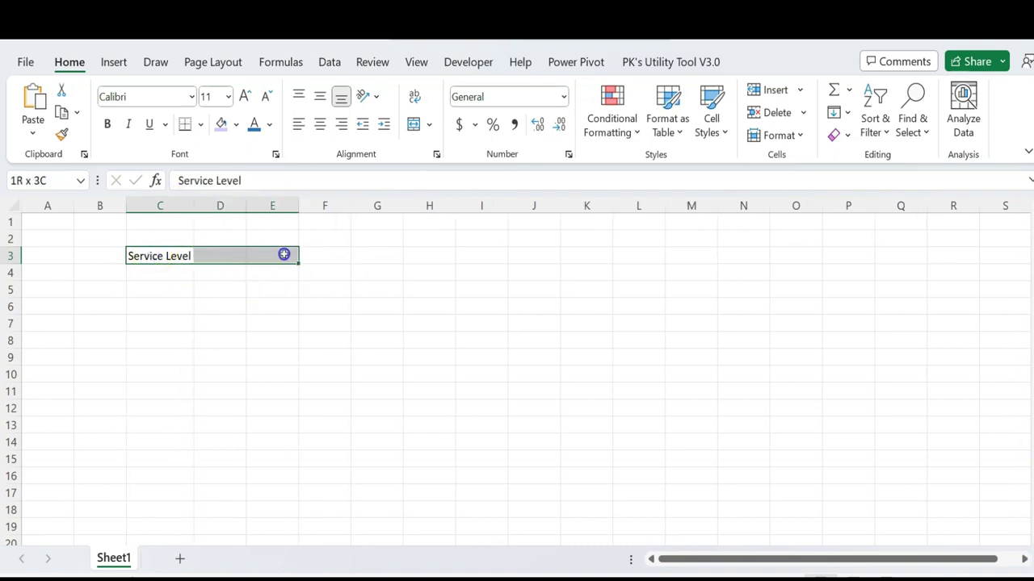
pyautogui.click(414, 127)
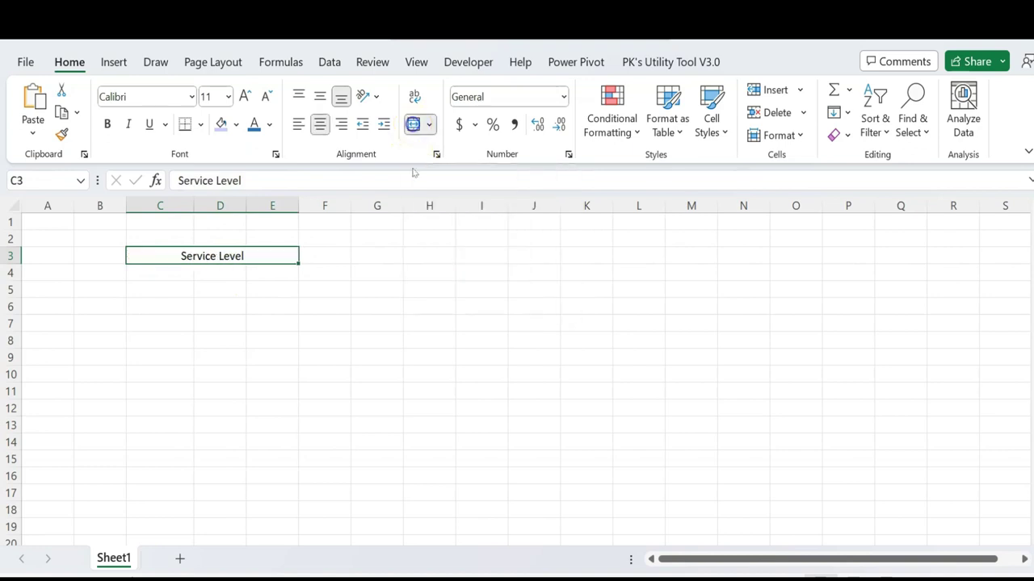
pyautogui.moveTo(326, 257); pyautogui.dragTo(420, 254)
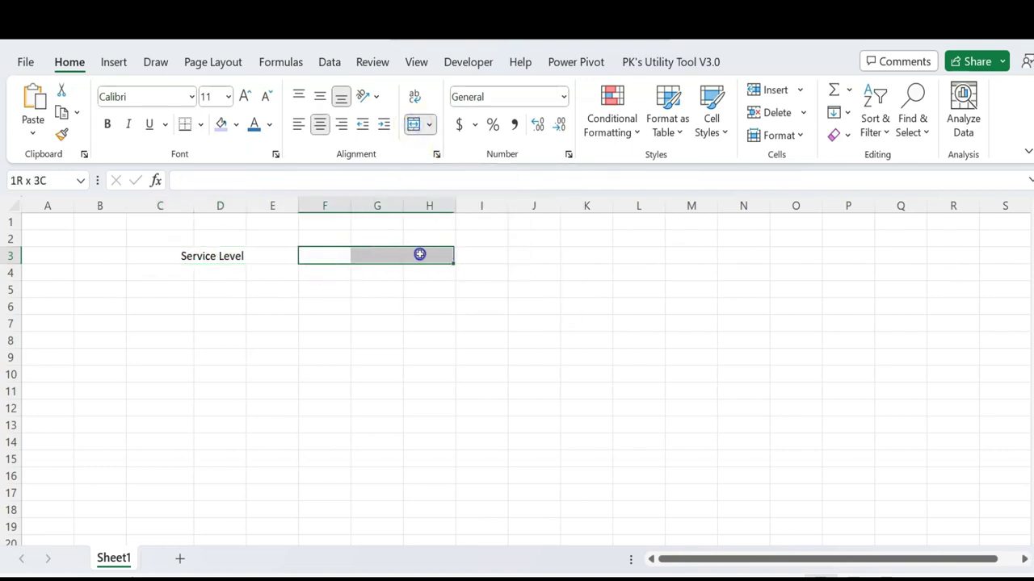
pyautogui.click(415, 124)
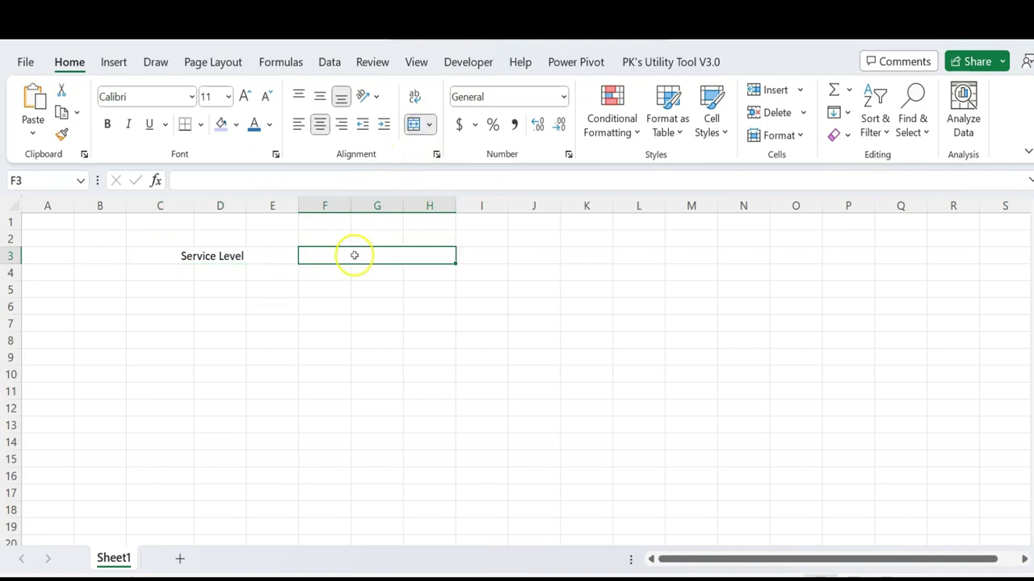
pyautogui.write('30')
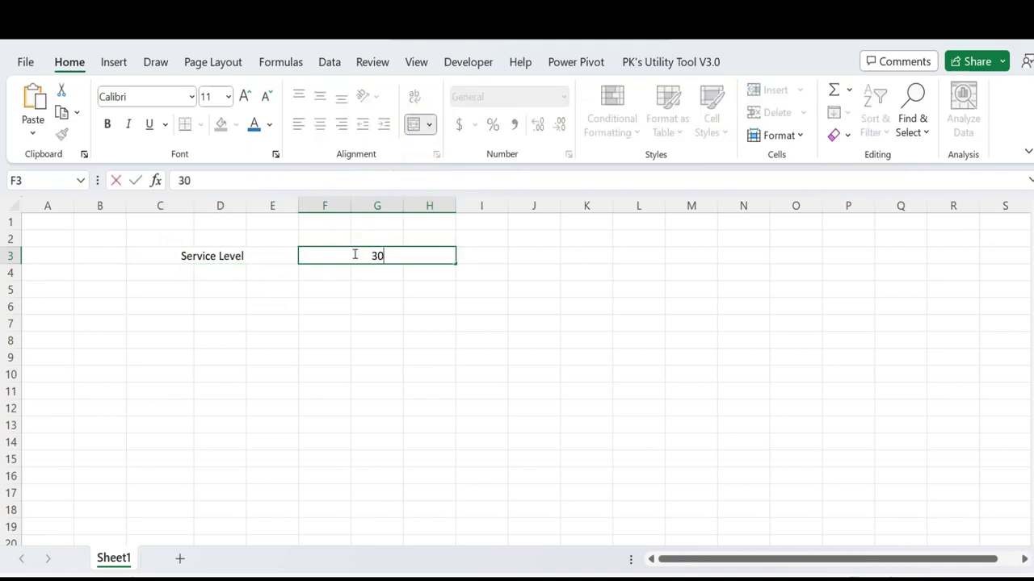
pyautogui.press('Return')
pyautogui.press('Up')
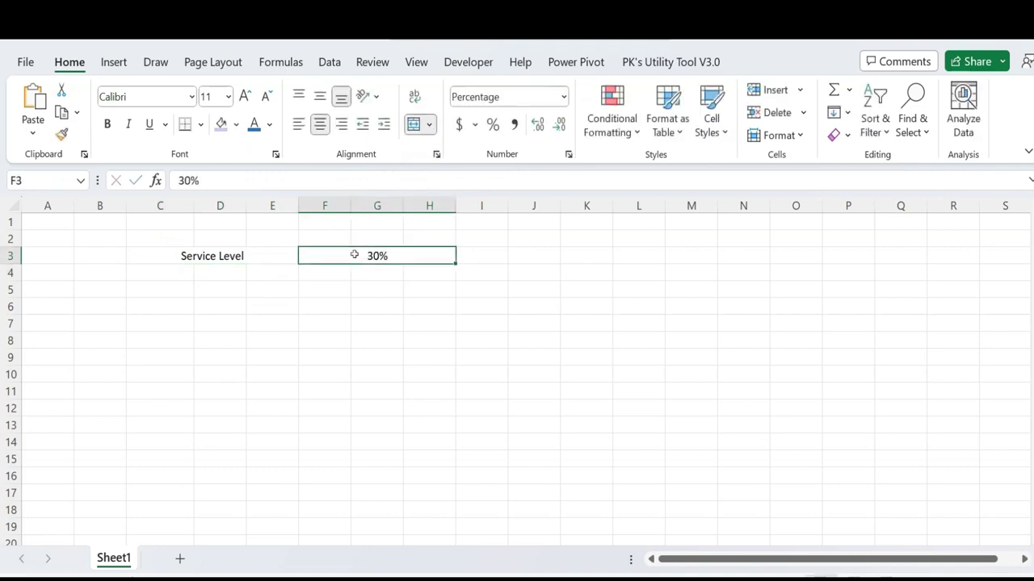
pyautogui.press('Left')
# Step: Make row 3 24 points tall with middle-aligned text
pyautogui.hotkey('shift', 'space')
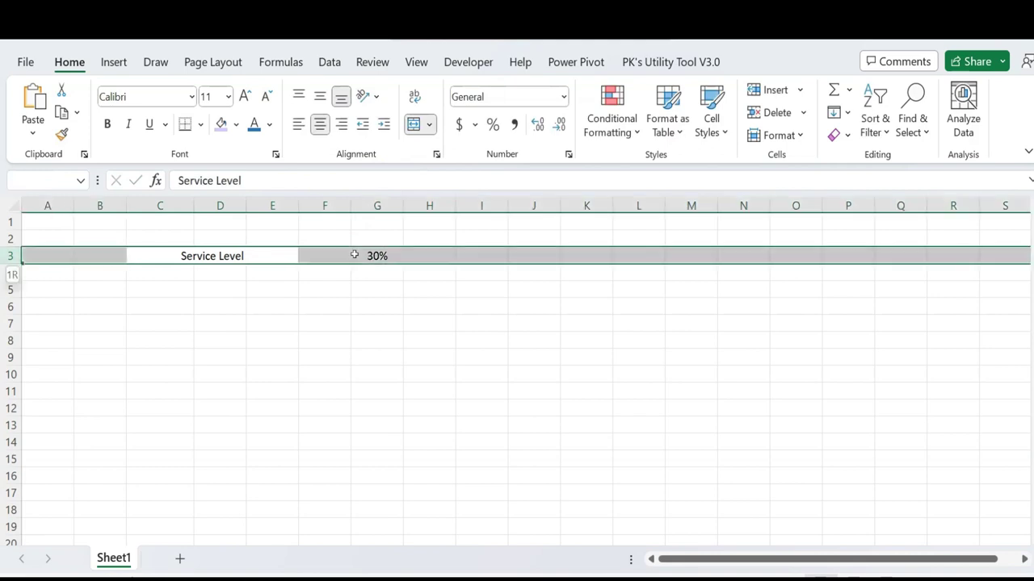
pyautogui.moveTo(11, 265); pyautogui.dragTo(12, 276)
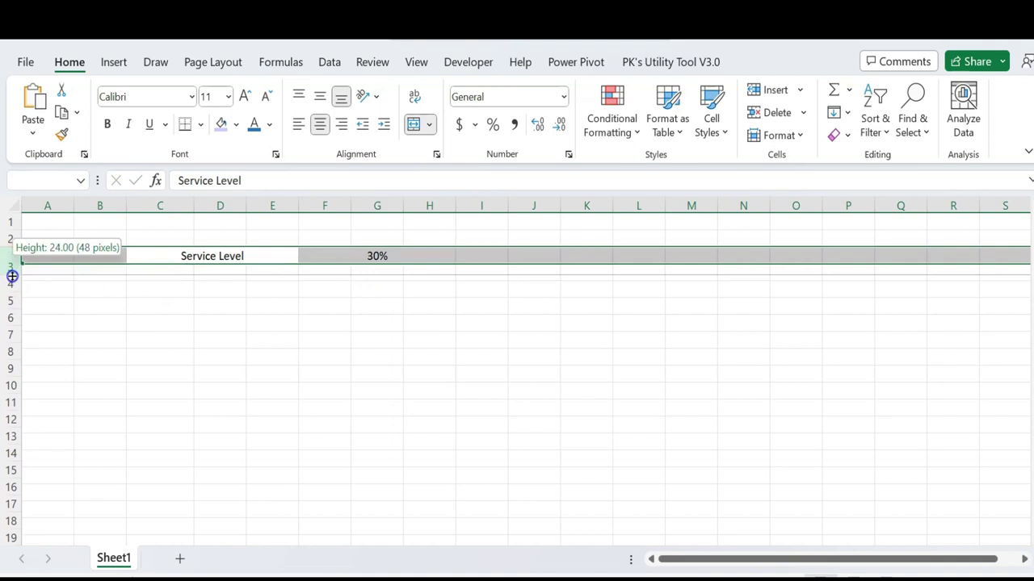
pyautogui.moveTo(12, 277); pyautogui.dragTo(12, 276)
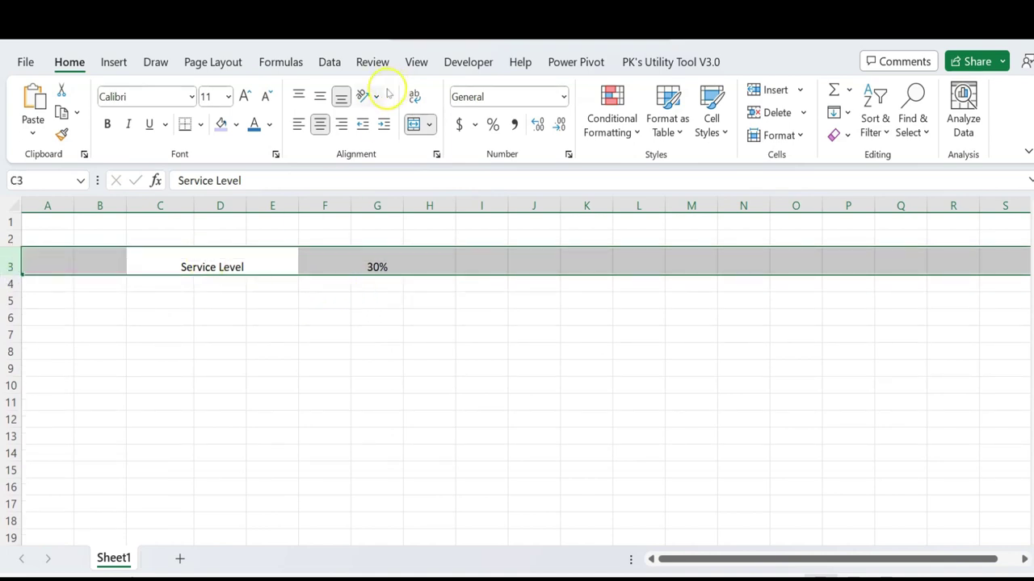
pyautogui.click(321, 95)
# Step: Fill the Service Level label green and the 30% cell light green
pyautogui.click(393, 255)
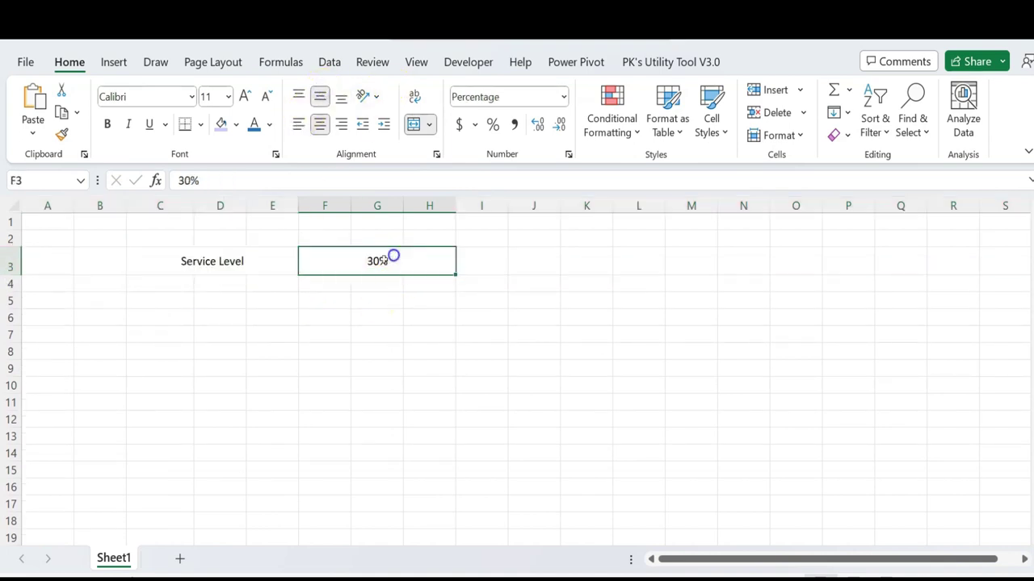
pyautogui.click(235, 267)
pyautogui.click(235, 124)
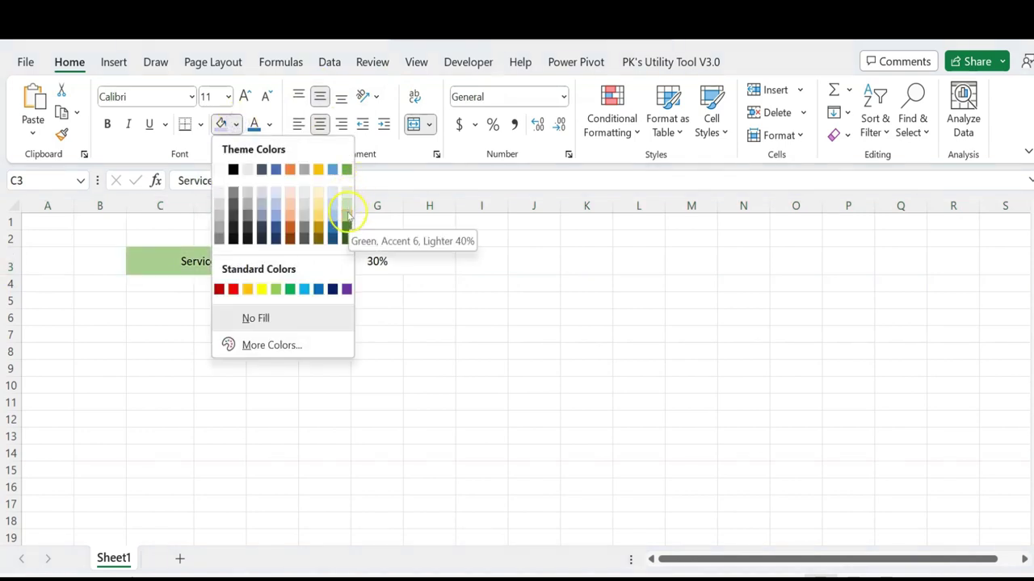
pyautogui.click(276, 289)
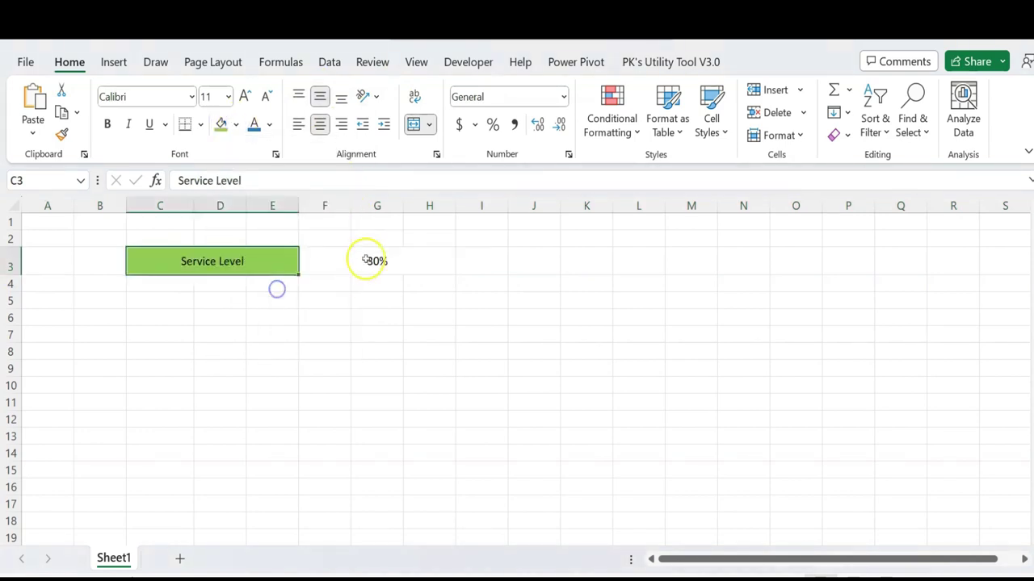
pyautogui.moveTo(364, 261); pyautogui.dragTo(429, 261)
pyautogui.click(235, 123)
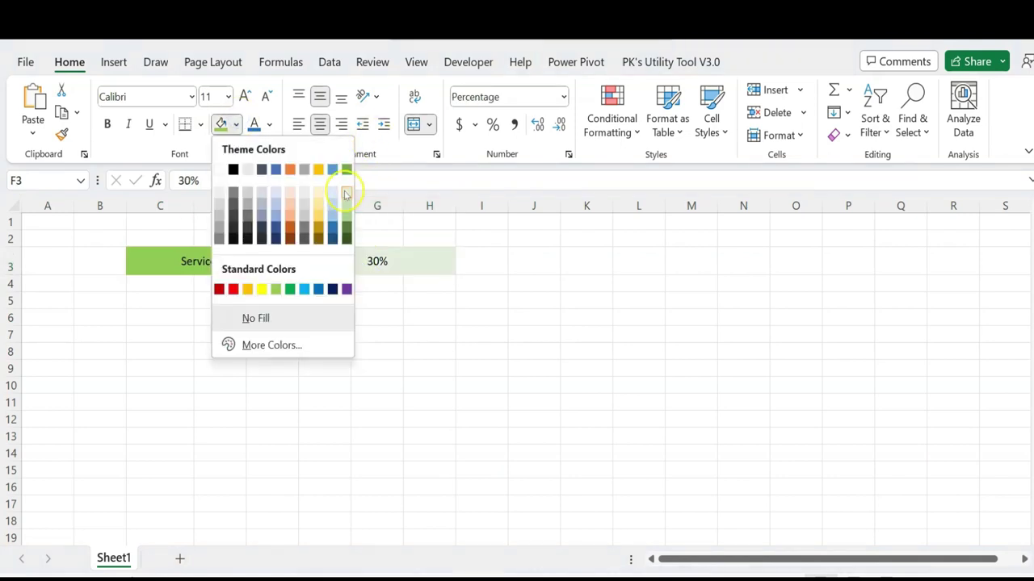
pyautogui.click(345, 190)
# Step: Make the Service Level label text white
pyautogui.click(226, 260)
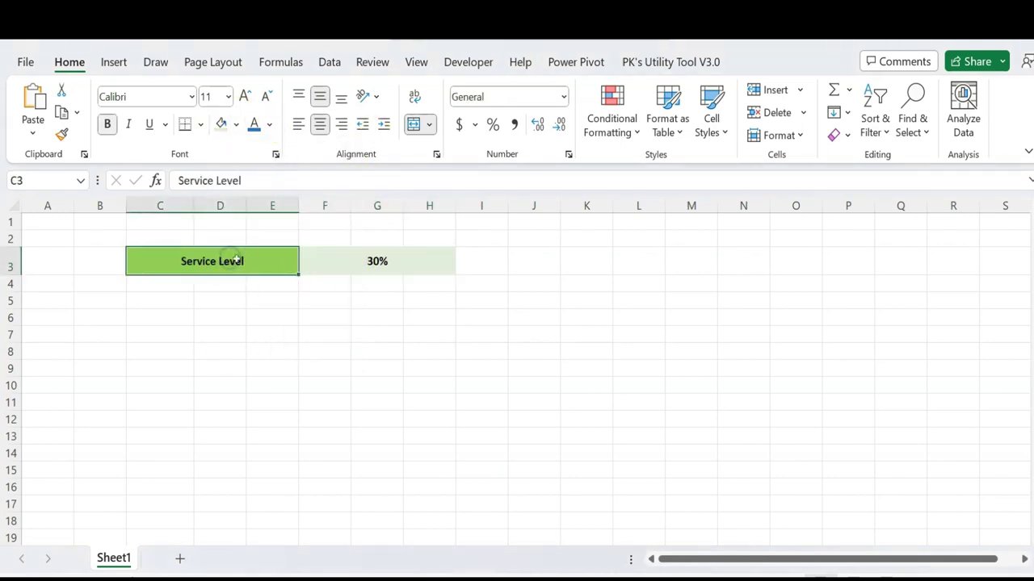
pyautogui.click(269, 124)
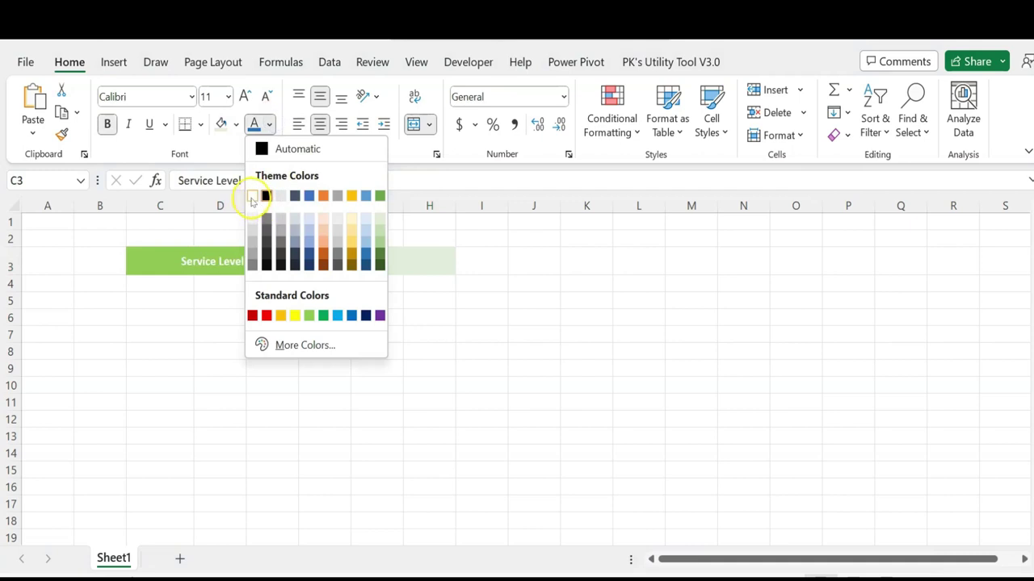
pyautogui.click(251, 199)
pyautogui.click(404, 268)
# Step: Copy the styled C3:H3 block and paste it at L3:Q3
pyautogui.moveTo(212, 261); pyautogui.dragTo(342, 266)
pyautogui.hotkey('ctrl', 'c')
pyautogui.click(639, 260)
pyautogui.hotkey('ctrl', 'v')
pyautogui.click(676, 261)
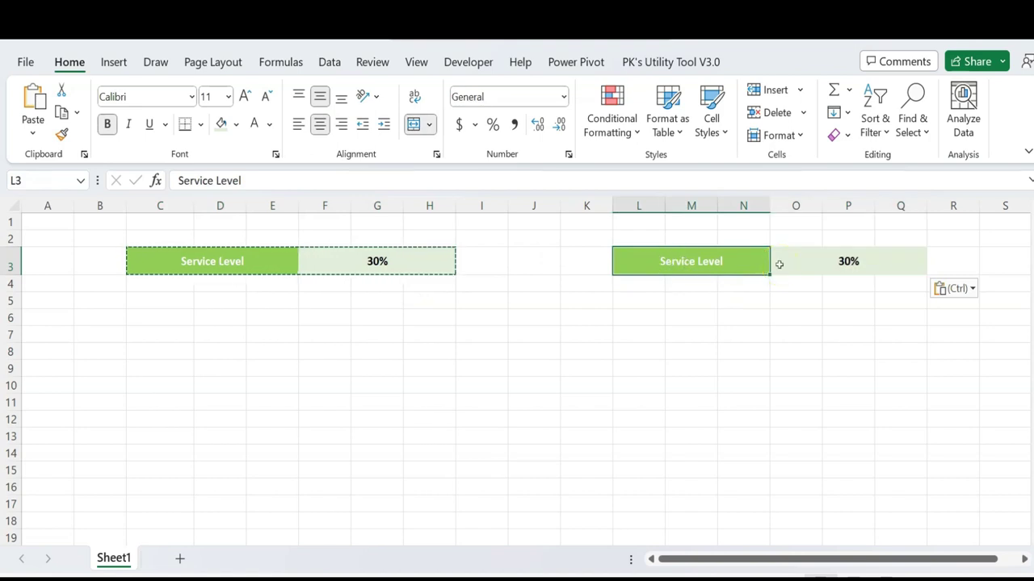
# Step: Relabel the copied L3 label as '# of Columns'
pyautogui.write('# of Columns')
pyautogui.press('Return')
pyautogui.press('Up')
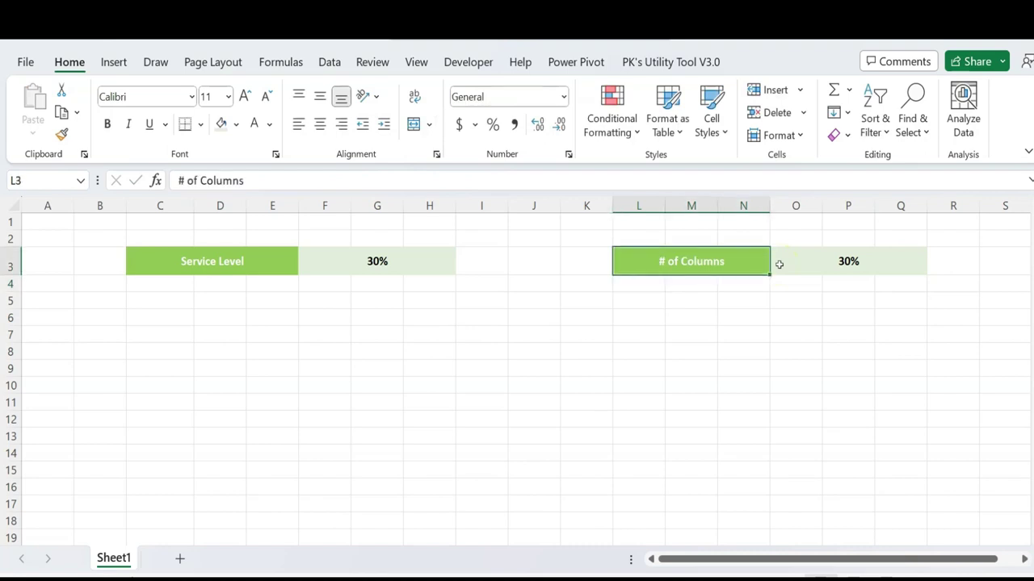
# Step: Switch O3 to General number format and enter 20
pyautogui.click(780, 264)
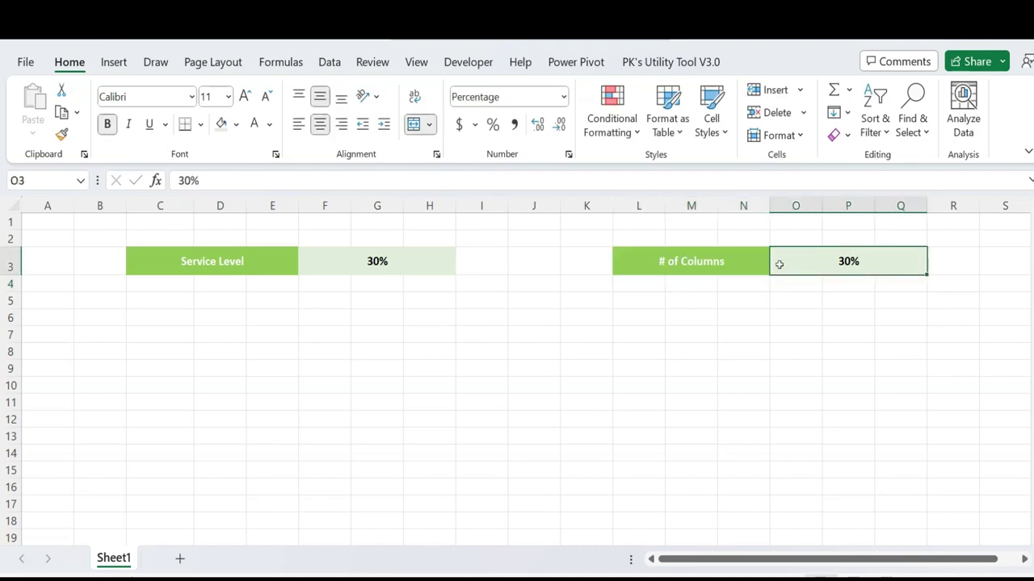
pyautogui.hotkey('ctrl', 'shift', '~')
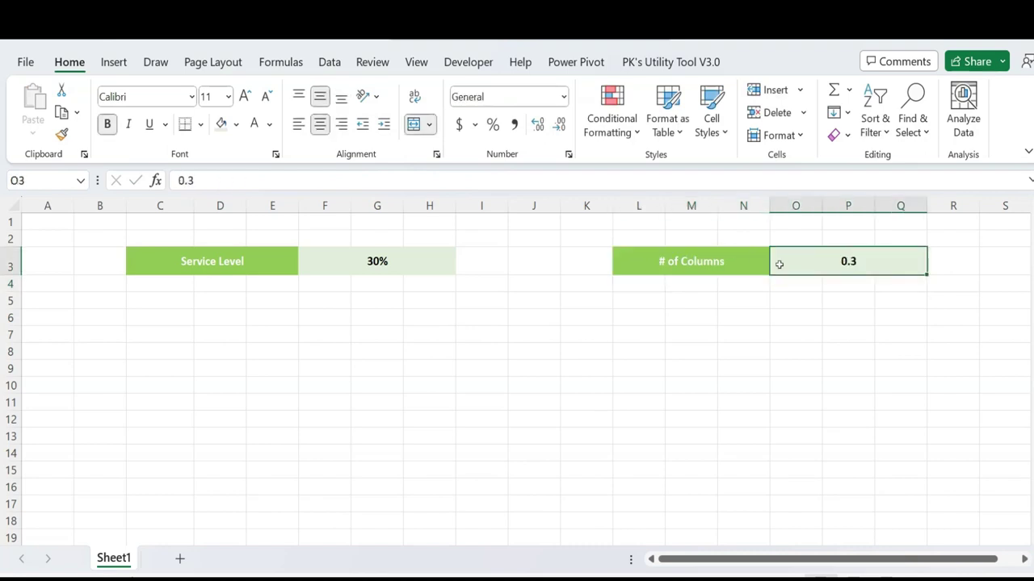
pyautogui.write('20')
pyautogui.press('Return')
pyautogui.click(780, 264)
pyautogui.click(157, 219)
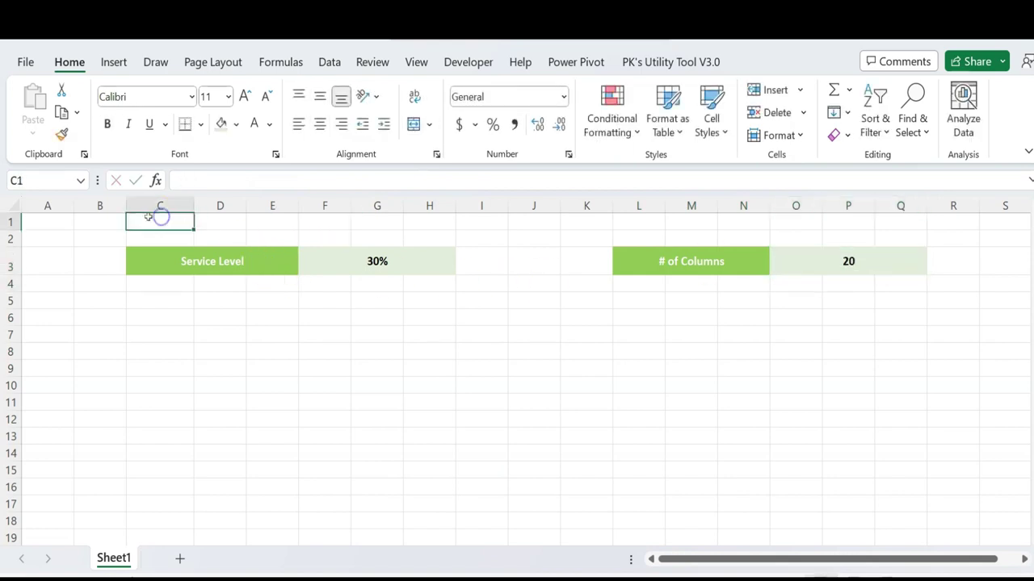
# Step: Set the width of columns B through BD to 3
pyautogui.moveTo(100, 205); pyautogui.dragTo(323, 205)
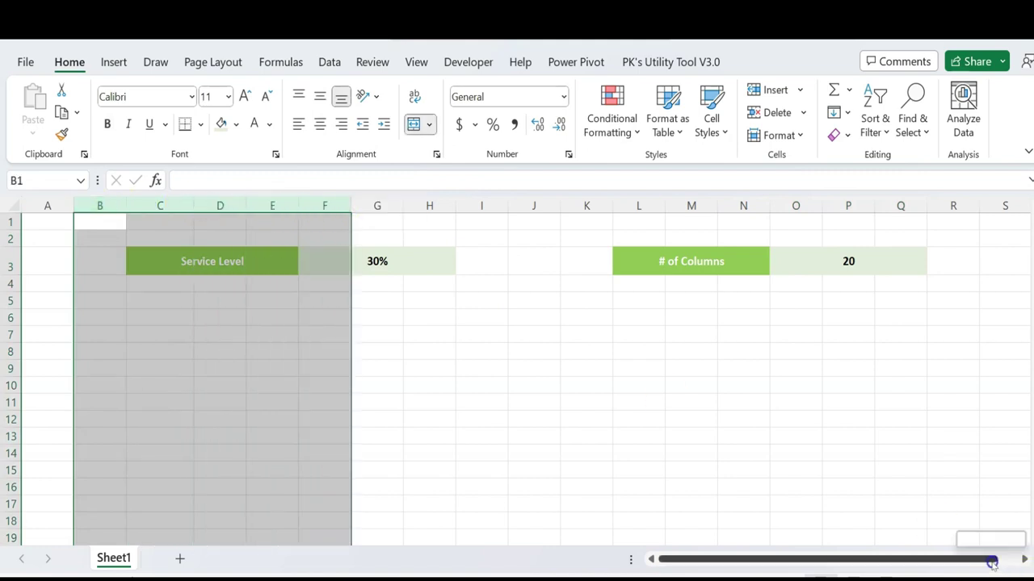
pyautogui.click(1023, 559)
pyautogui.moveTo(1022, 560); pyautogui.dragTo(1024, 559)
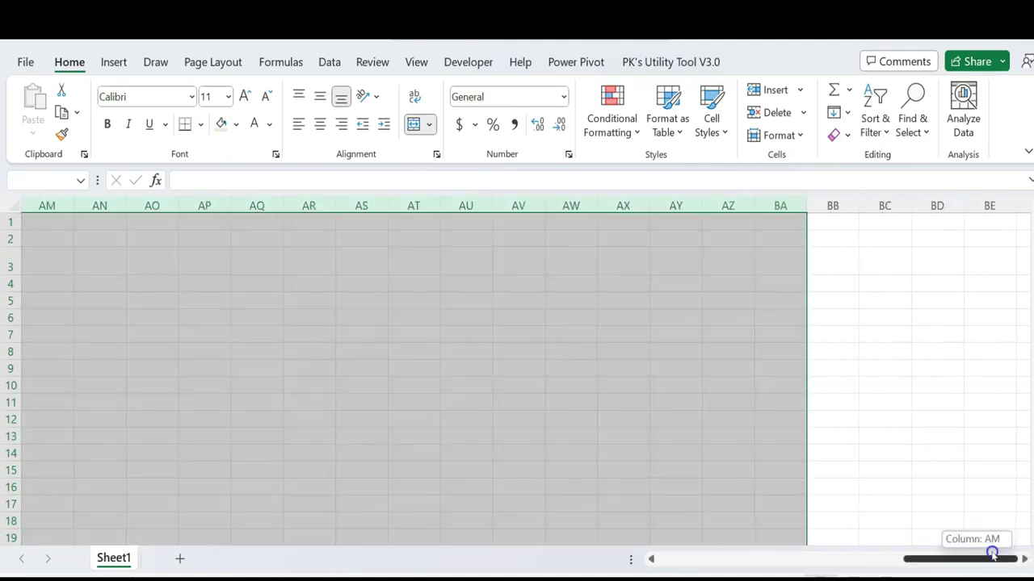
pyautogui.keyDown('shift'); pyautogui.click(936, 205); pyautogui.keyUp('shift')
pyautogui.rightClick(526, 270)
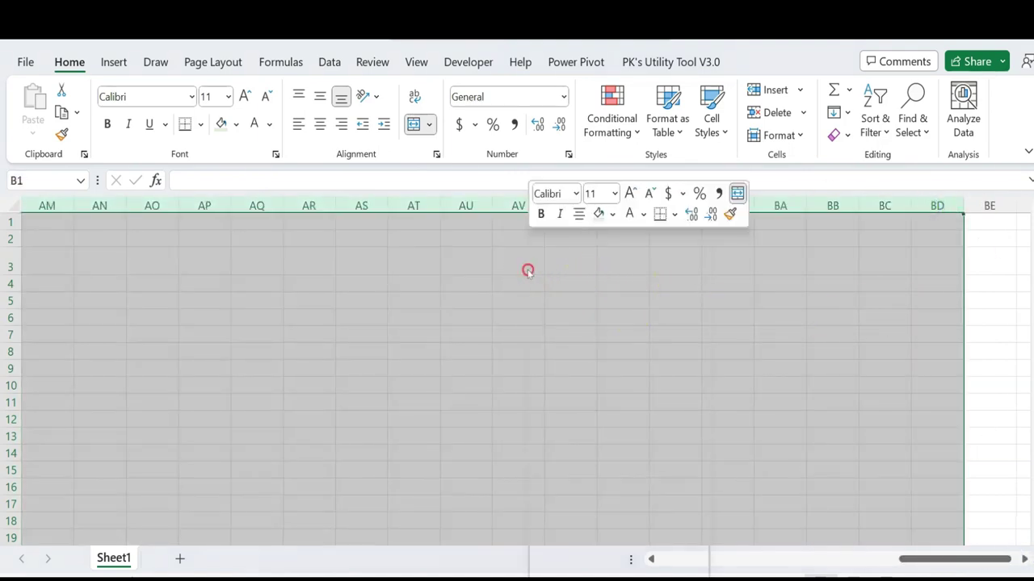
pyautogui.click(619, 525)
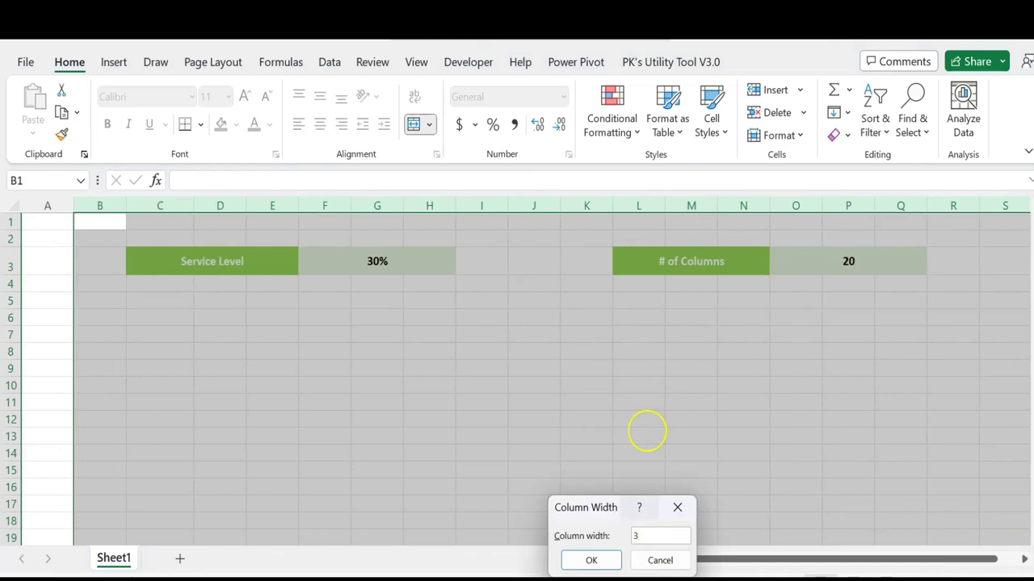
pyautogui.press('Return')
pyautogui.click(43, 318)
# Step: Link A8 to the Service Level label with the formula =C3
pyautogui.press('Down')
pyautogui.press('Down')
pyautogui.press('Right')
pyautogui.press('Right')
pyautogui.press('Right')
pyautogui.press('Left')
pyautogui.press('Left')
pyautogui.press('Left')
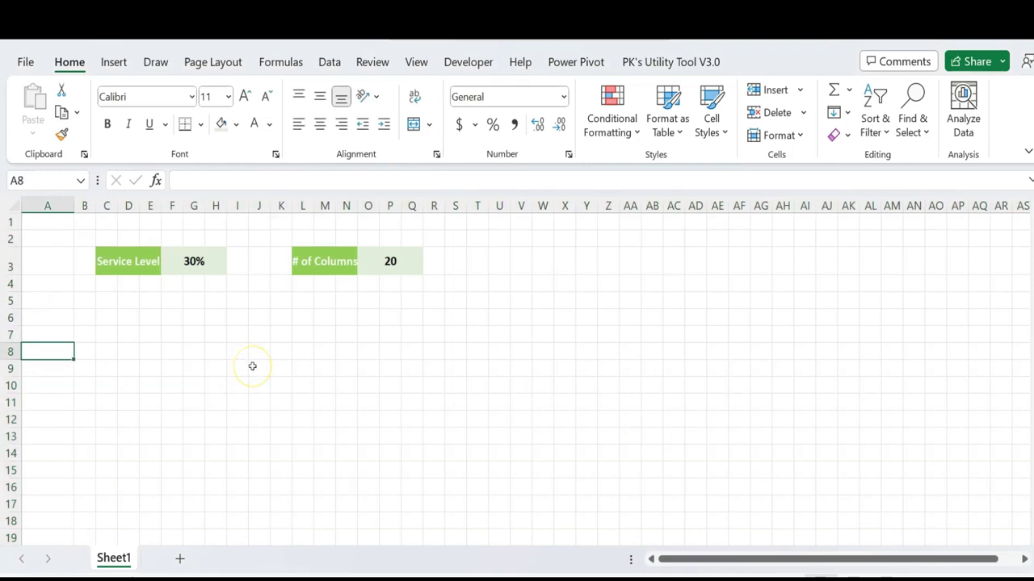
pyautogui.write('=')
pyautogui.press('Up')
pyautogui.press('Up')
pyautogui.press('Up')
pyautogui.press('Up')
pyautogui.press('Up')
pyautogui.press('Right')
pyautogui.press('Right')
pyautogui.press('Return')
pyautogui.press('Up')
pyautogui.press('Left')
pyautogui.press('Left')
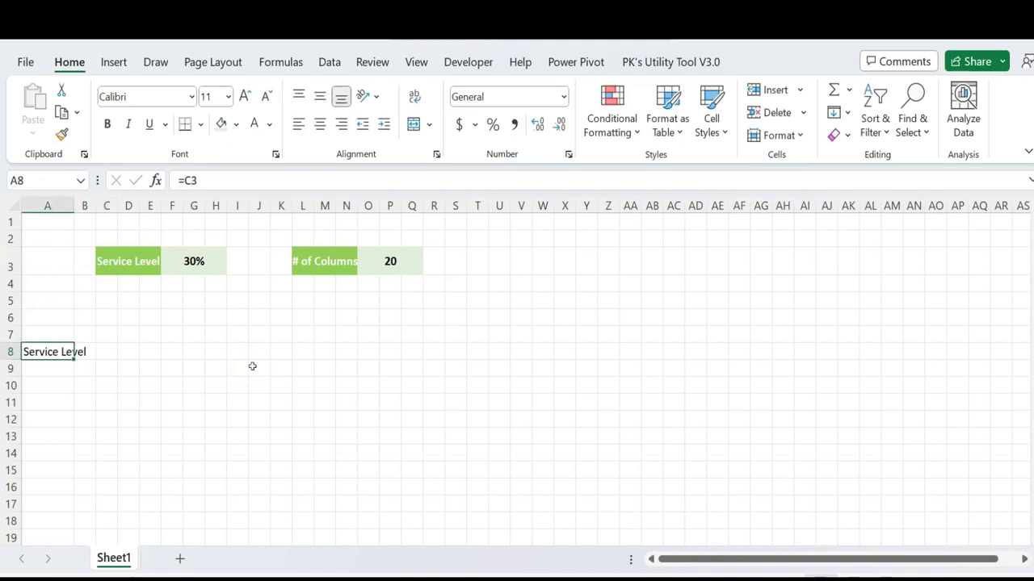
# Step: Drag row 8 taller
pyautogui.click(8, 357)
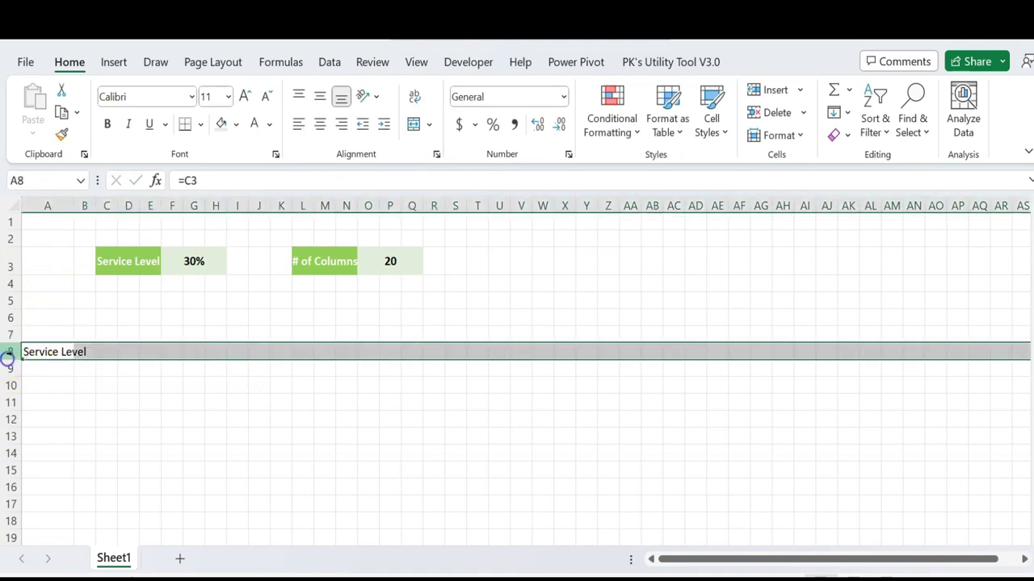
pyautogui.click(11, 353)
pyautogui.moveTo(11, 360); pyautogui.dragTo(12, 377)
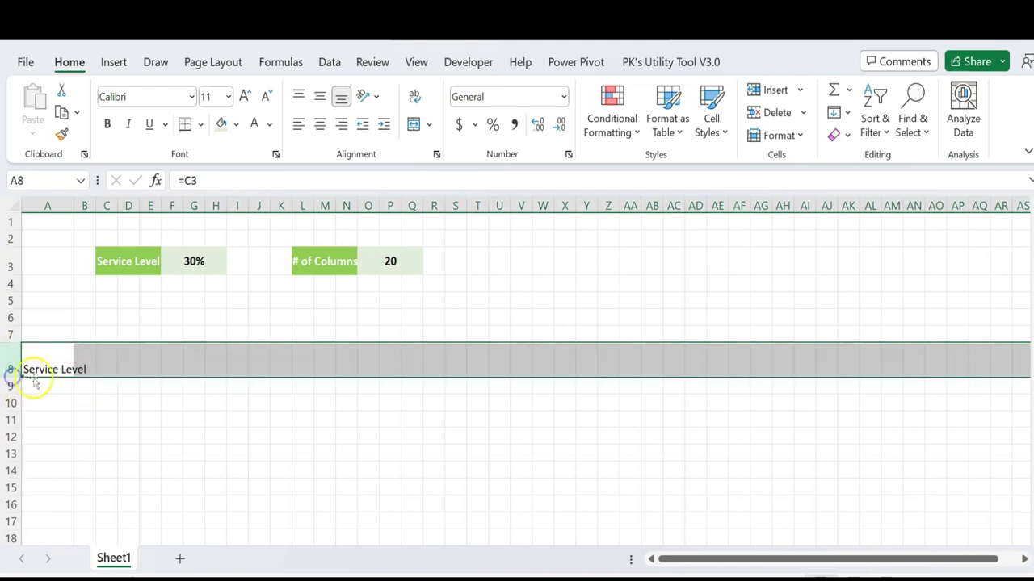
# Step: Wrap A8's Service Level label and centre it horizontally and vertically
pyautogui.click(41, 358)
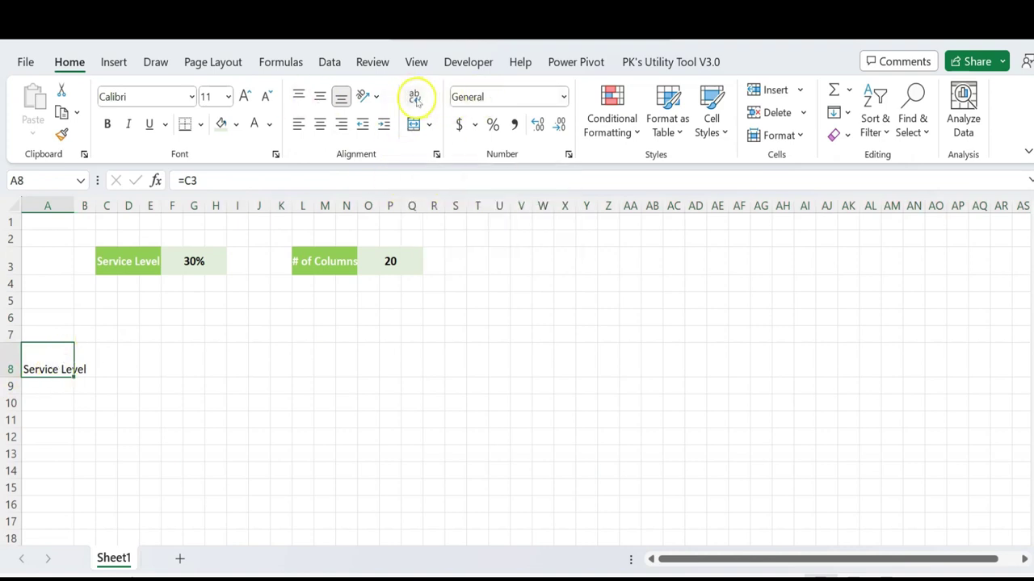
pyautogui.click(415, 96)
pyautogui.click(320, 124)
pyautogui.click(321, 97)
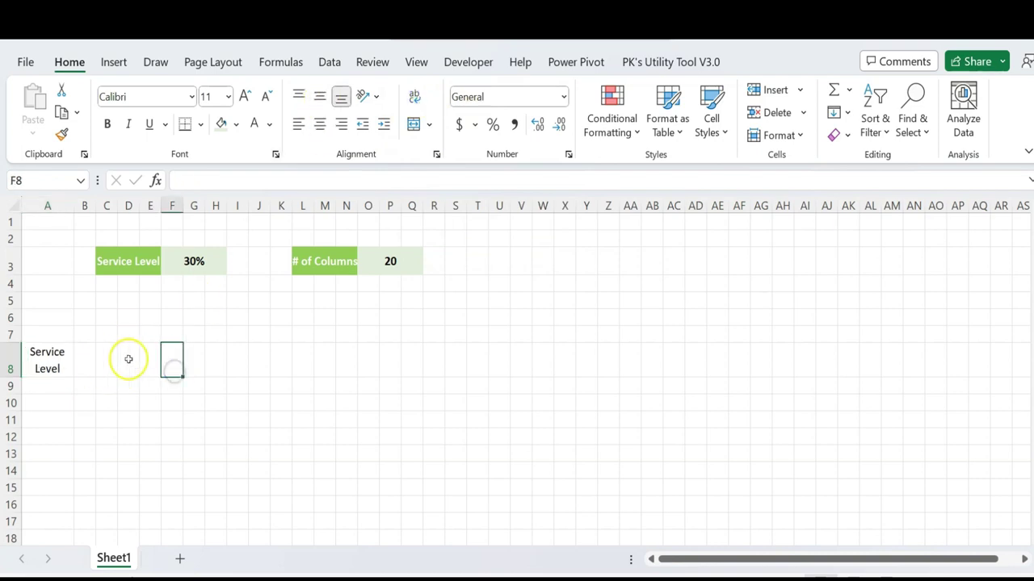
pyautogui.moveTo(88, 363); pyautogui.dragTo(648, 358)
pyautogui.click(302, 359)
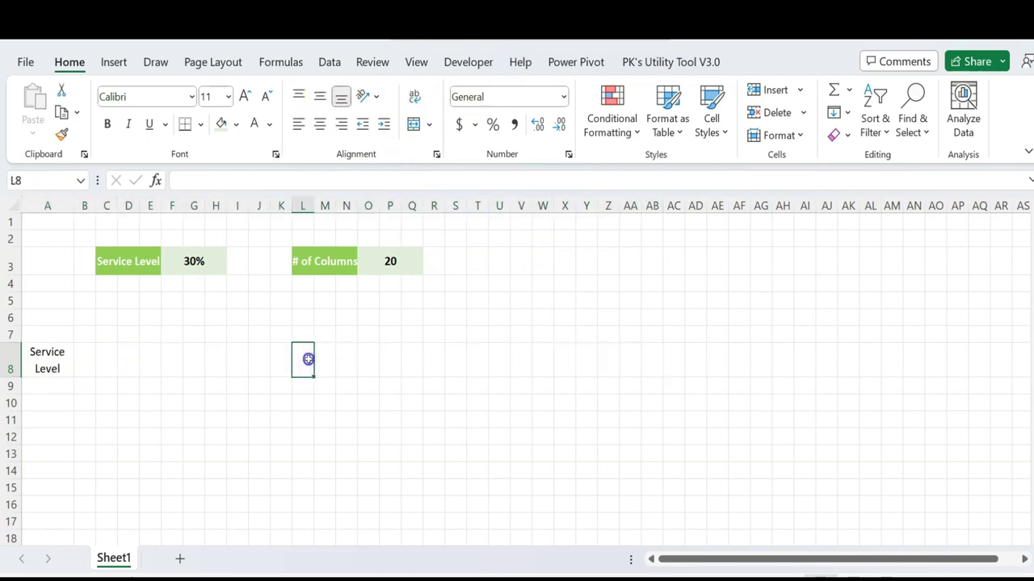
pyautogui.click(88, 358)
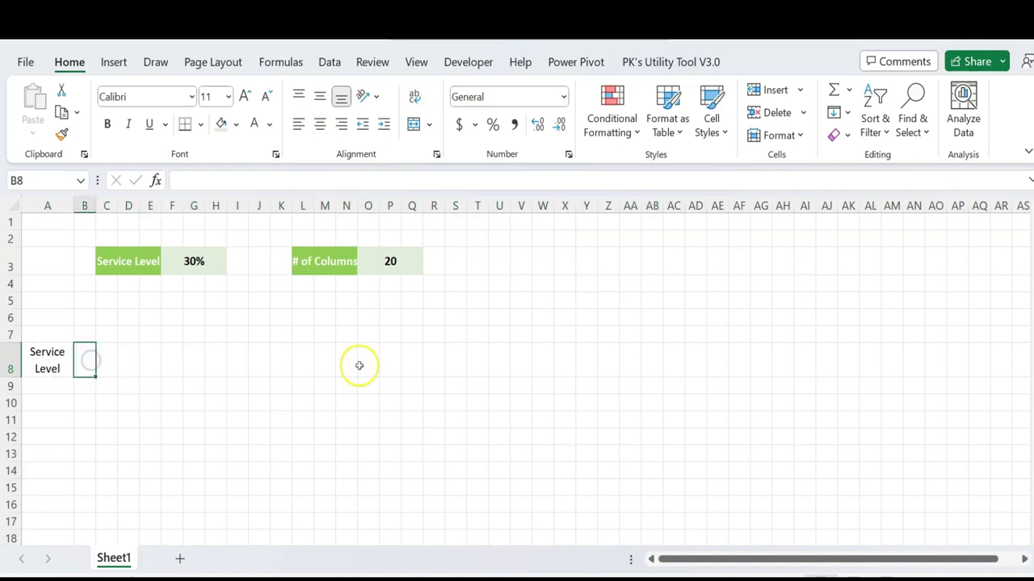
pyautogui.click(338, 267)
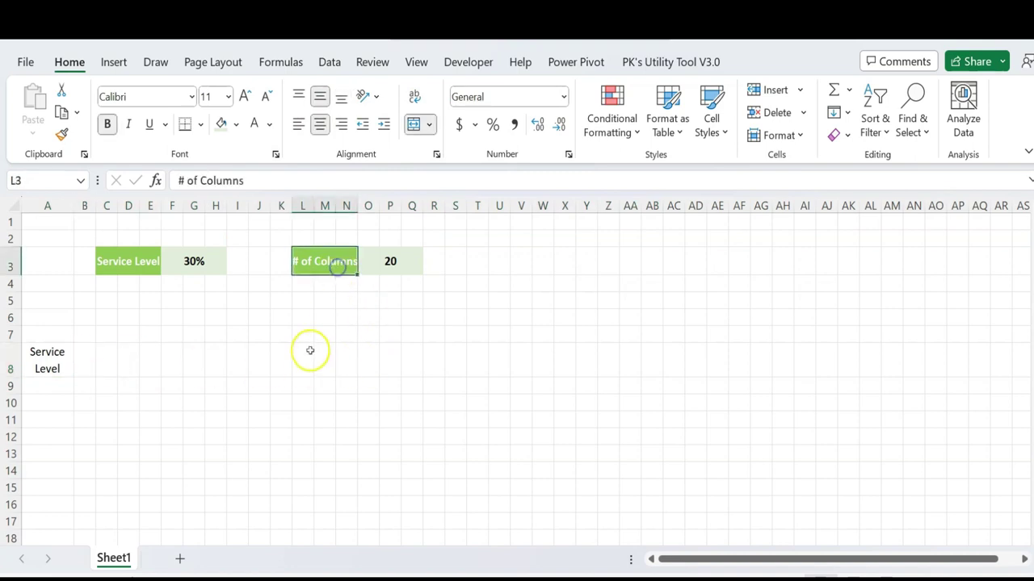
pyautogui.click(83, 362)
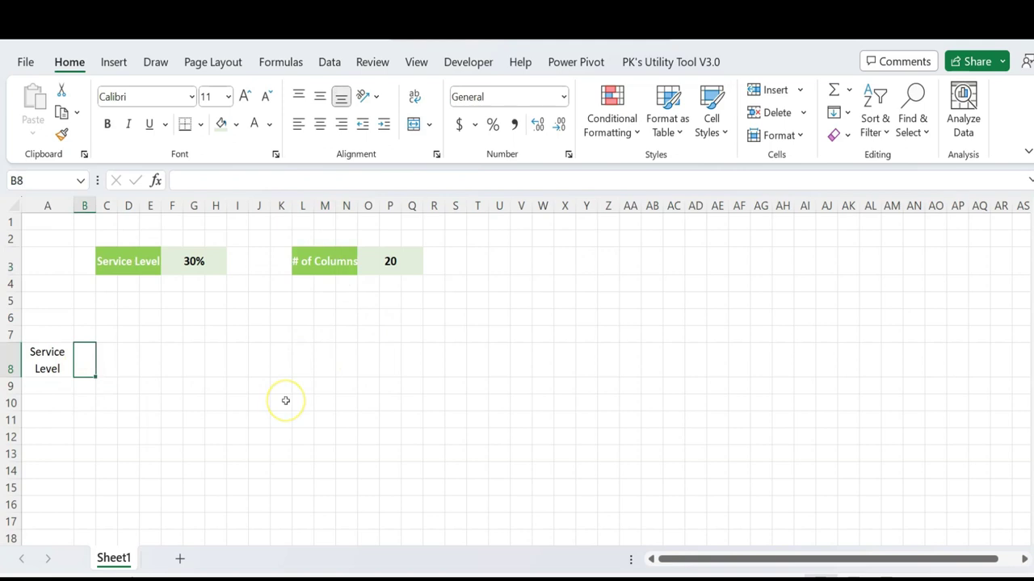
# Step: Enter =SEQUENCE(1,20) in B8 and check its spilled range of 1 to 20
pyautogui.write('=seq')
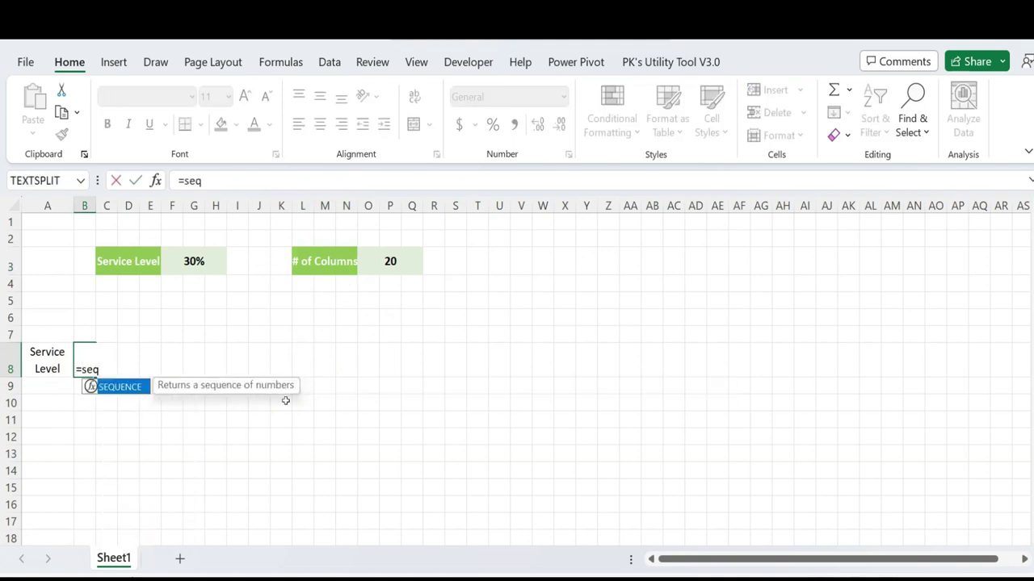
pyautogui.press('Tab')
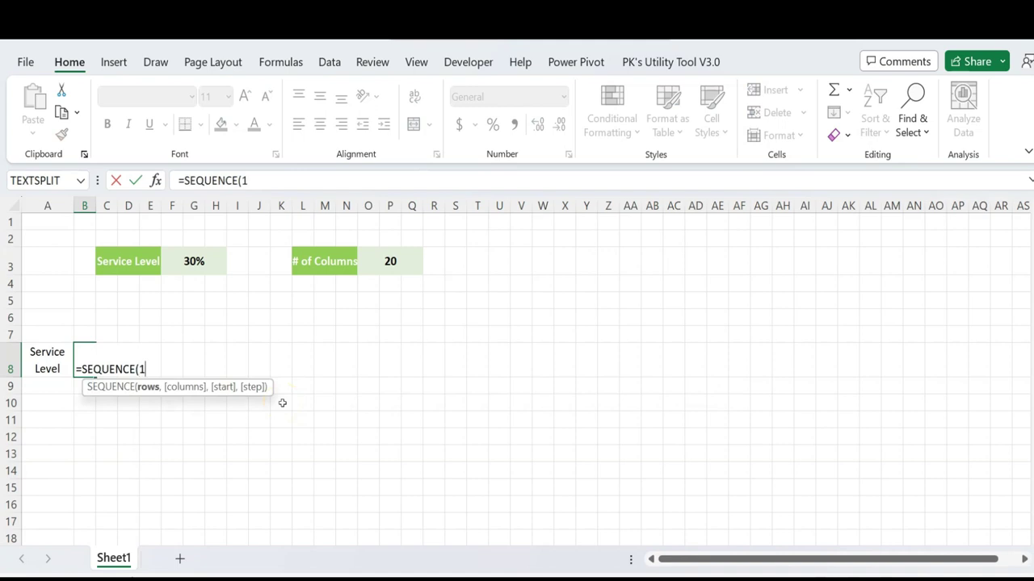
pyautogui.write(',')
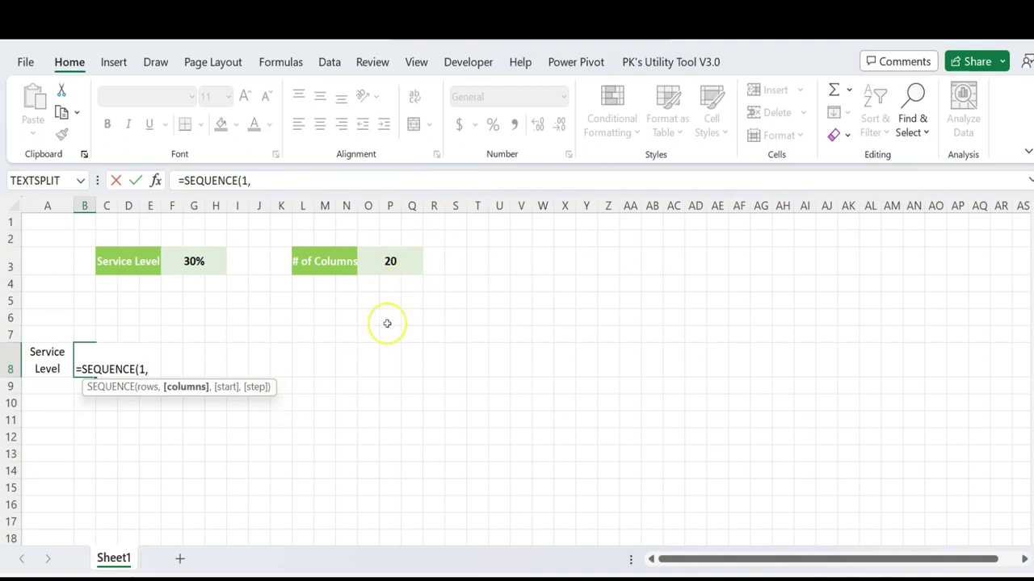
pyautogui.write(')')
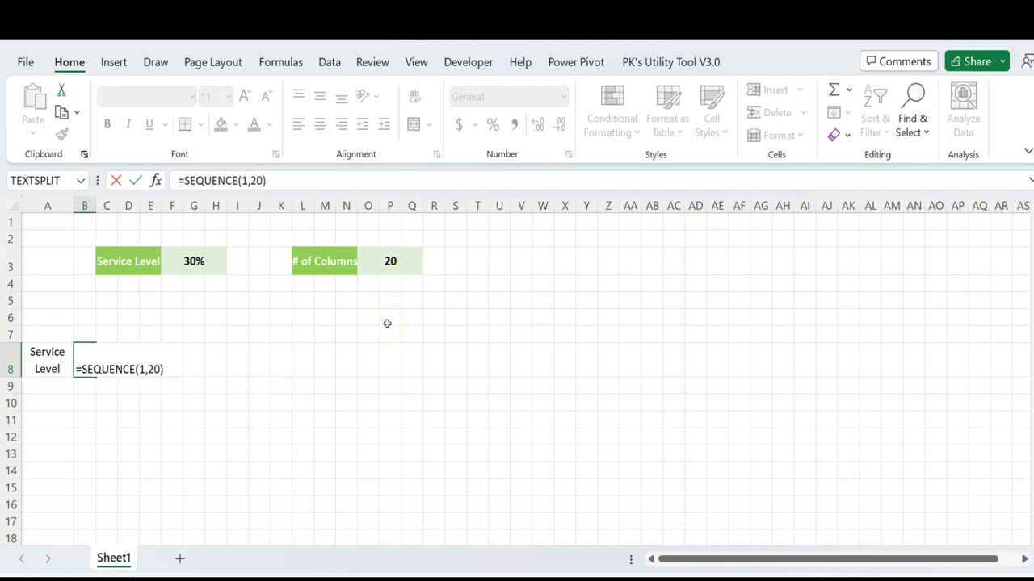
pyautogui.press('Return')
pyautogui.press('Up')
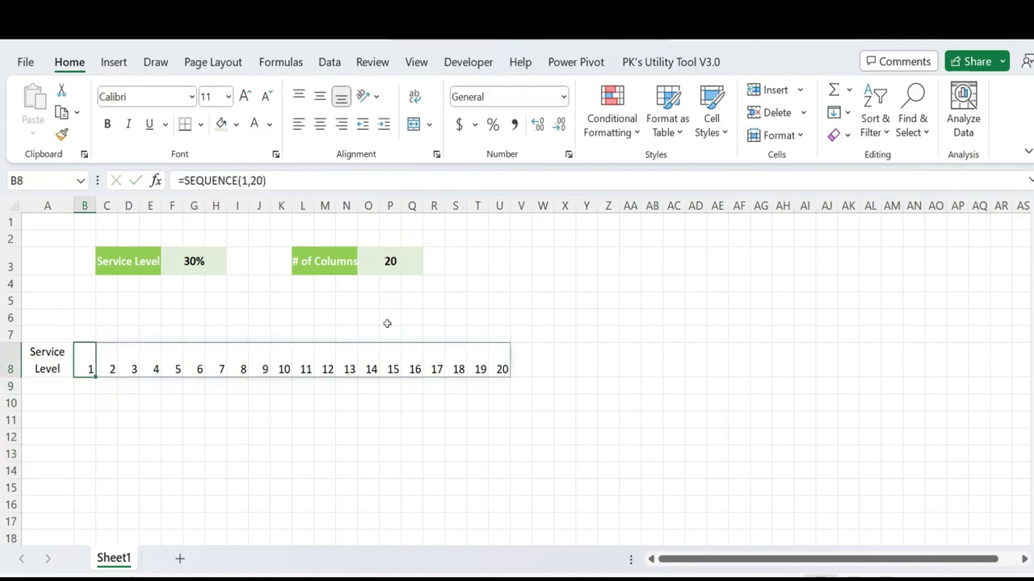
pyautogui.hotkey('ctrl', '/')
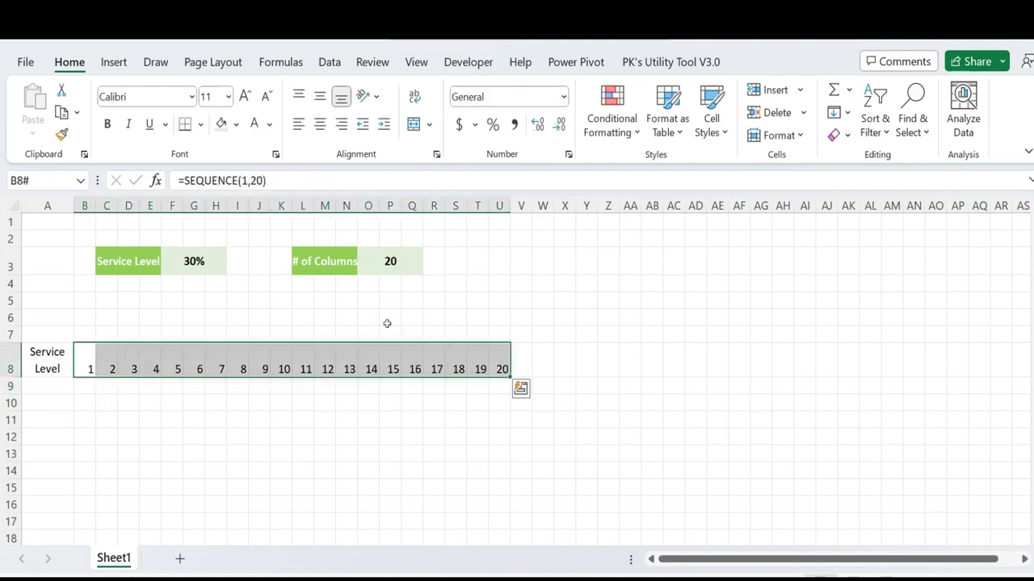
pyautogui.press('Up')
pyautogui.press('Down')
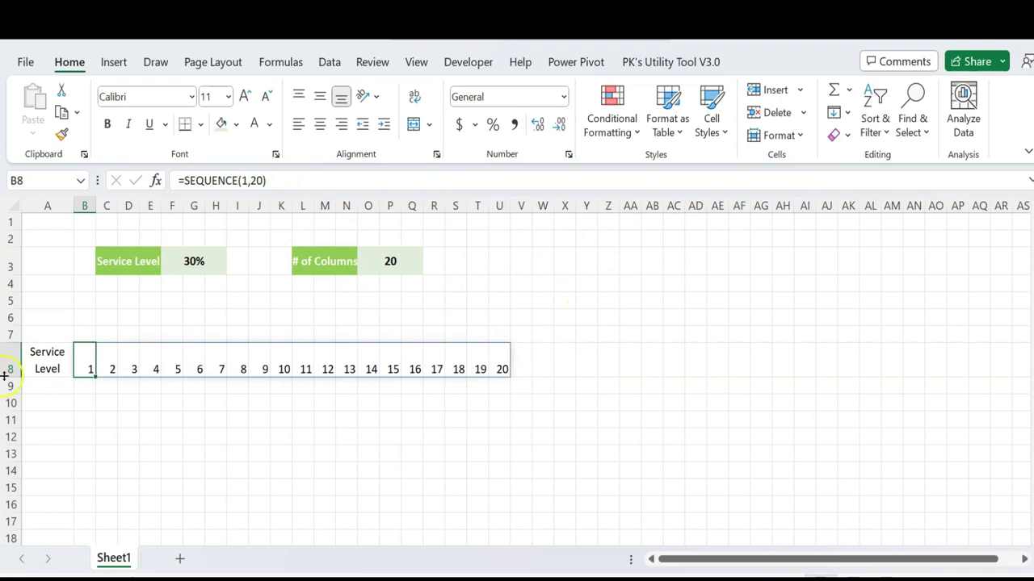
# Step: Change the # of Columns value in O3 to 40 and compare it with row 8
pyautogui.click(400, 260)
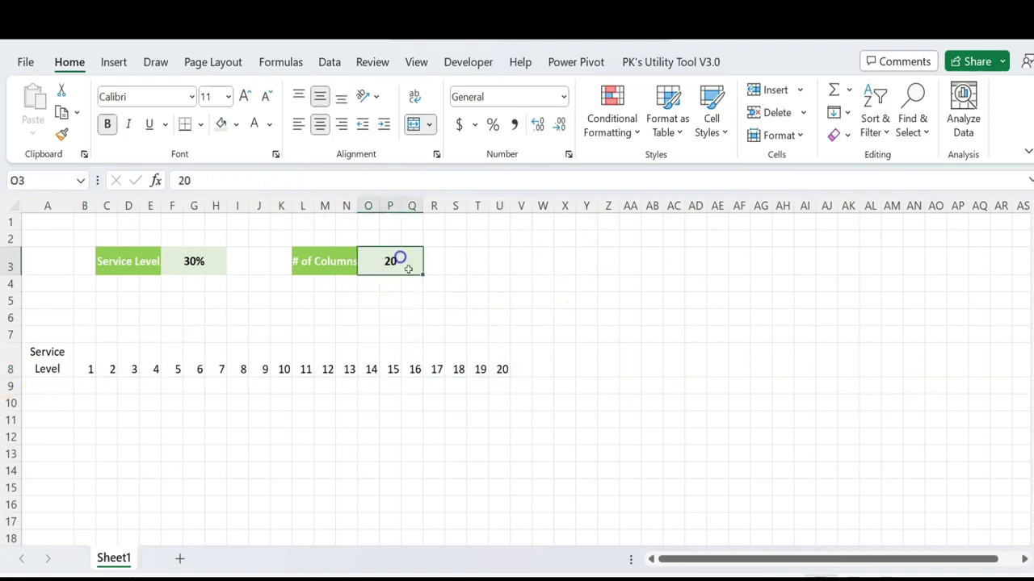
pyautogui.write('40')
pyautogui.press('Return')
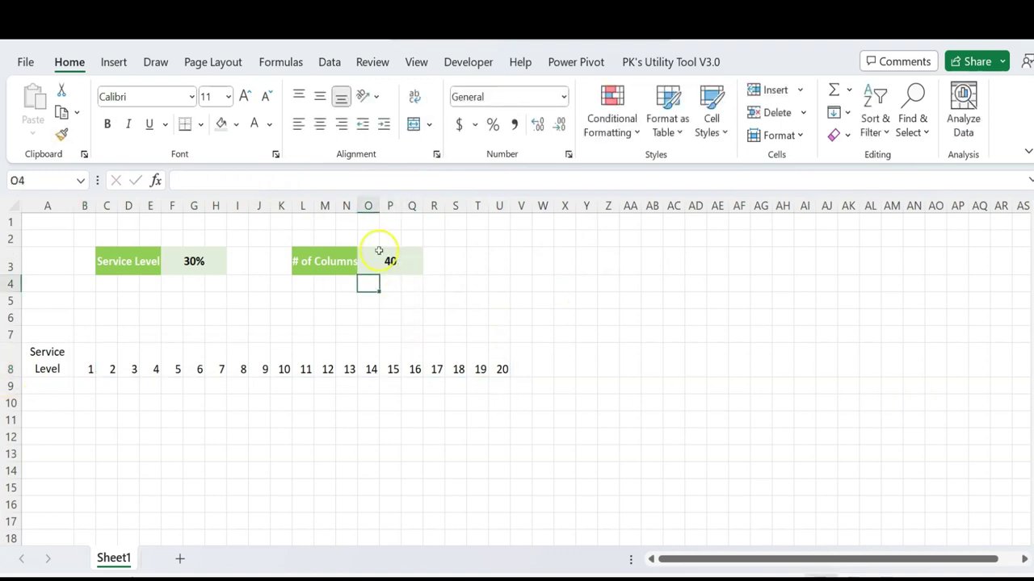
pyautogui.click(400, 258)
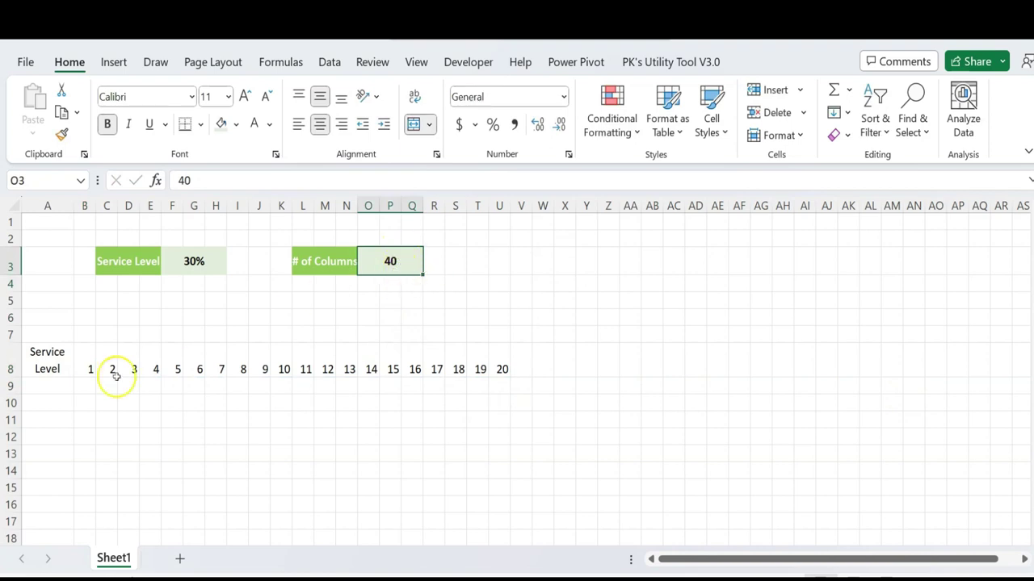
pyautogui.moveTo(81, 367); pyautogui.dragTo(528, 368)
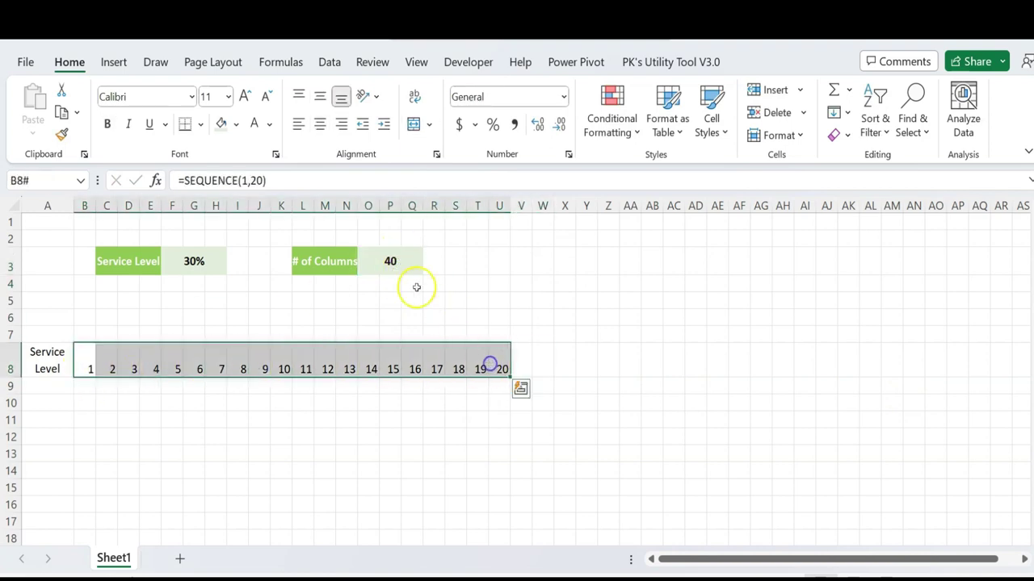
pyautogui.click(403, 263)
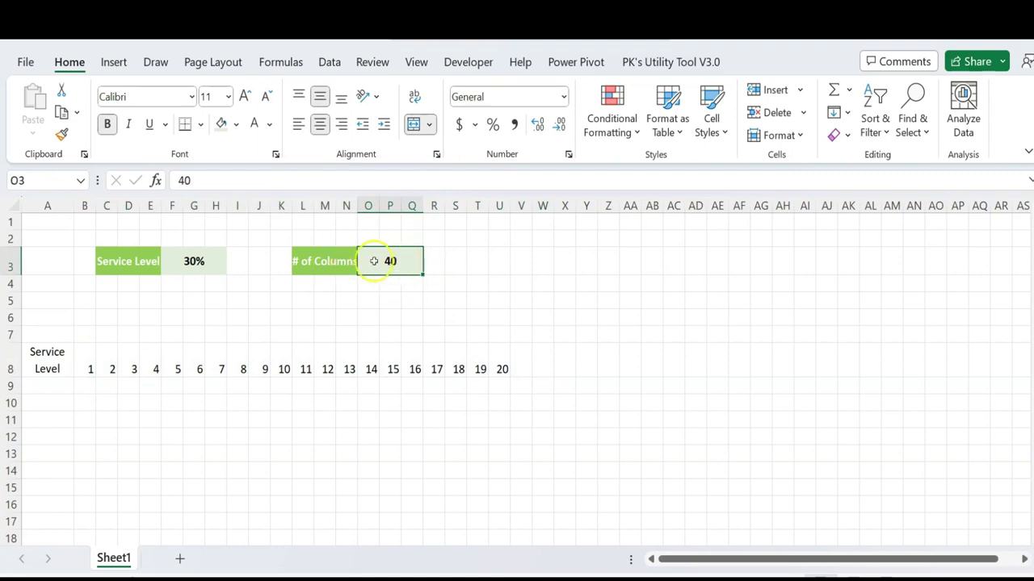
pyautogui.click(34, 180)
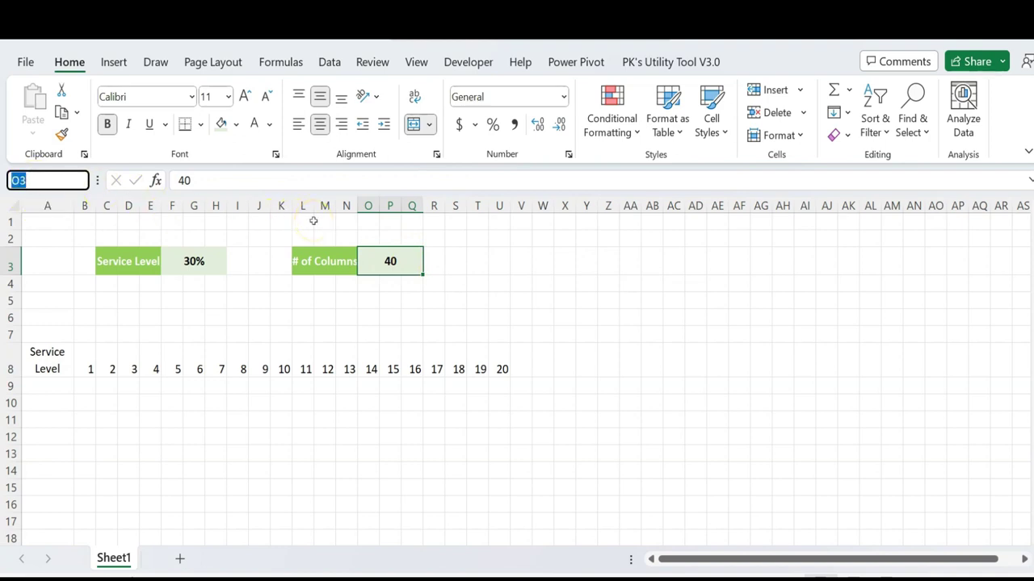
# Step: Define the name NumberOfColumns for =Sheet1!$O$3 through Name Manager
pyautogui.click(280, 62)
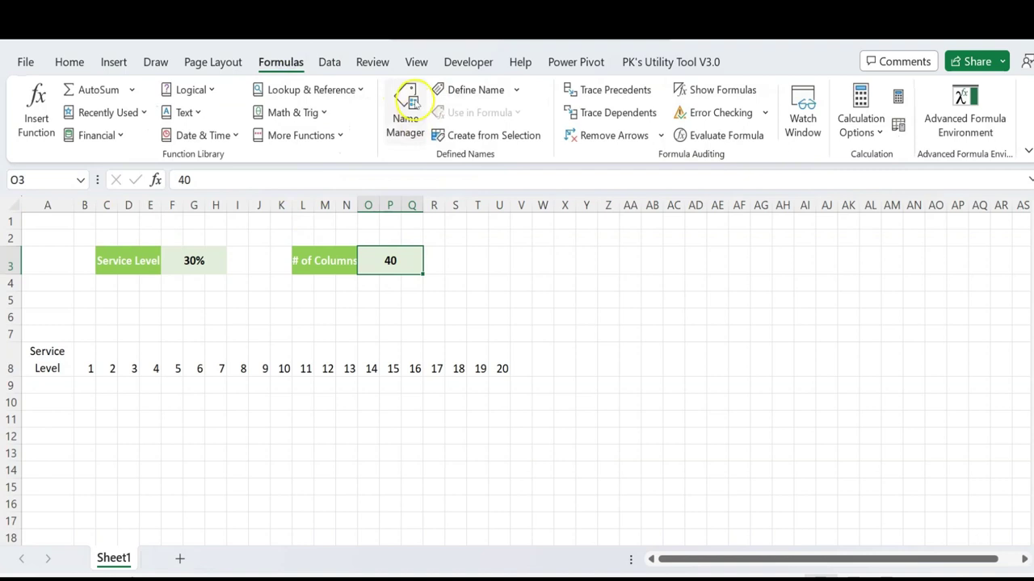
pyautogui.click(413, 101)
pyautogui.click(641, 231)
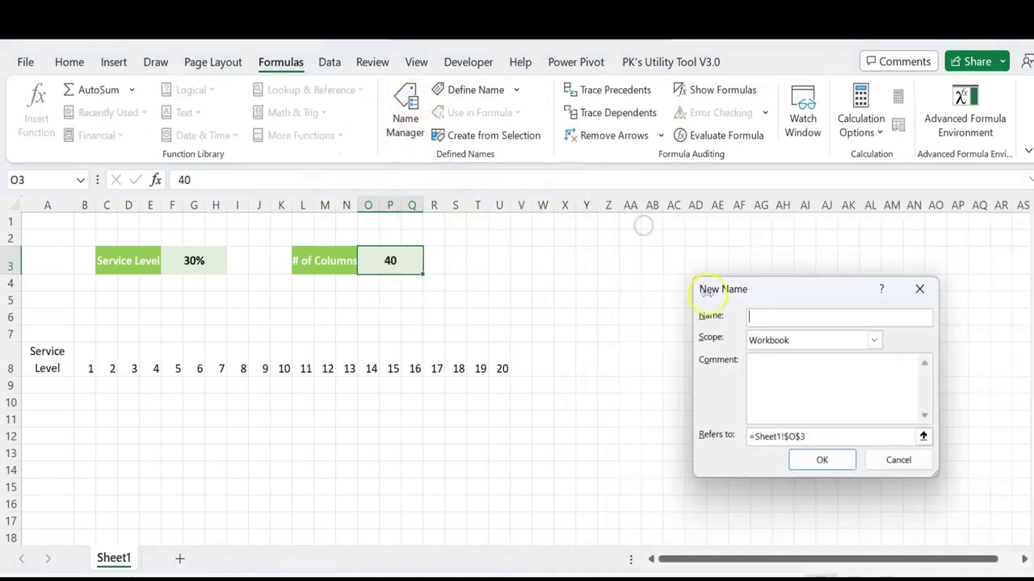
pyautogui.moveTo(644, 279); pyautogui.dragTo(386, 327)
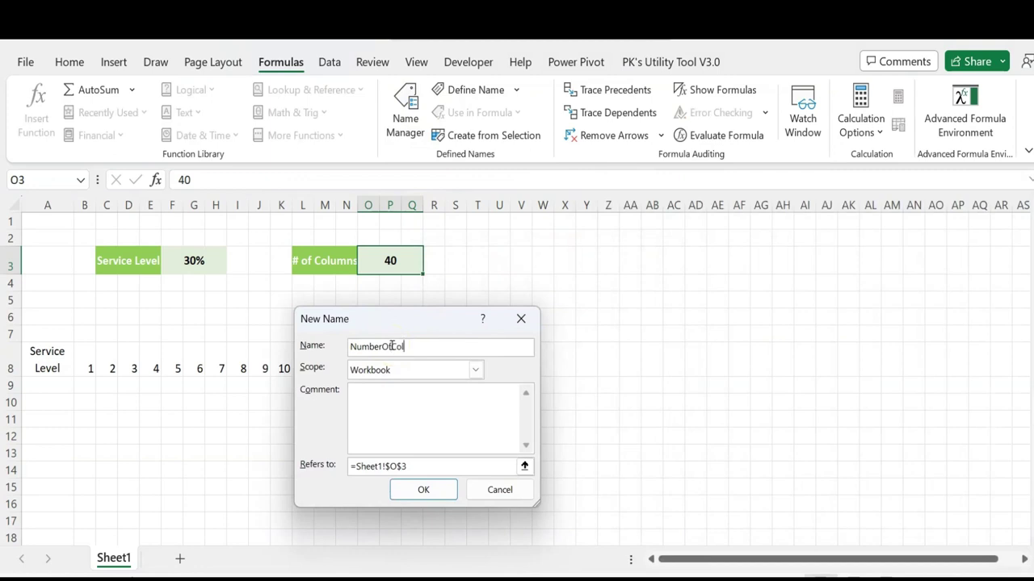
pyautogui.click(429, 466)
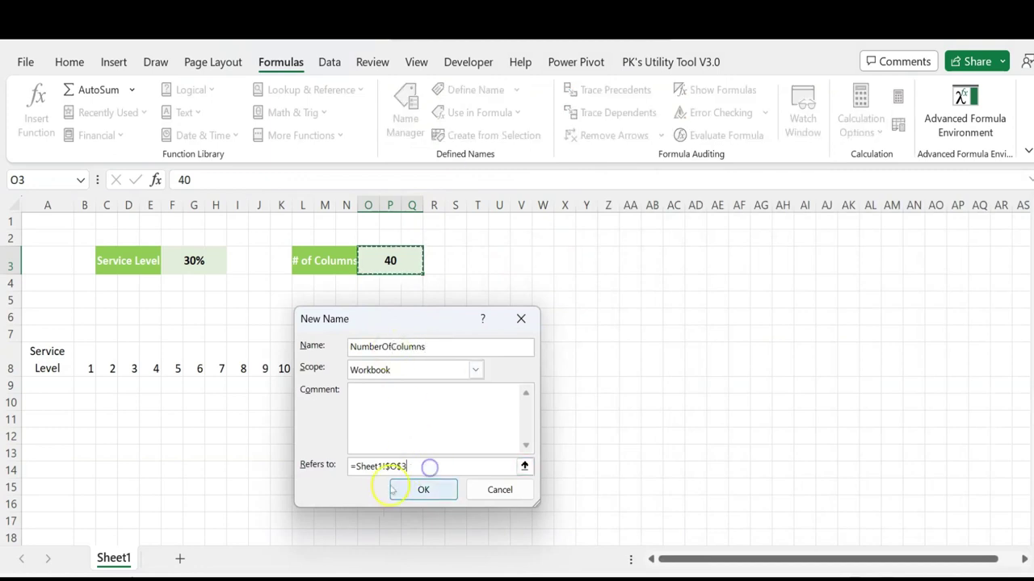
pyautogui.click(414, 495)
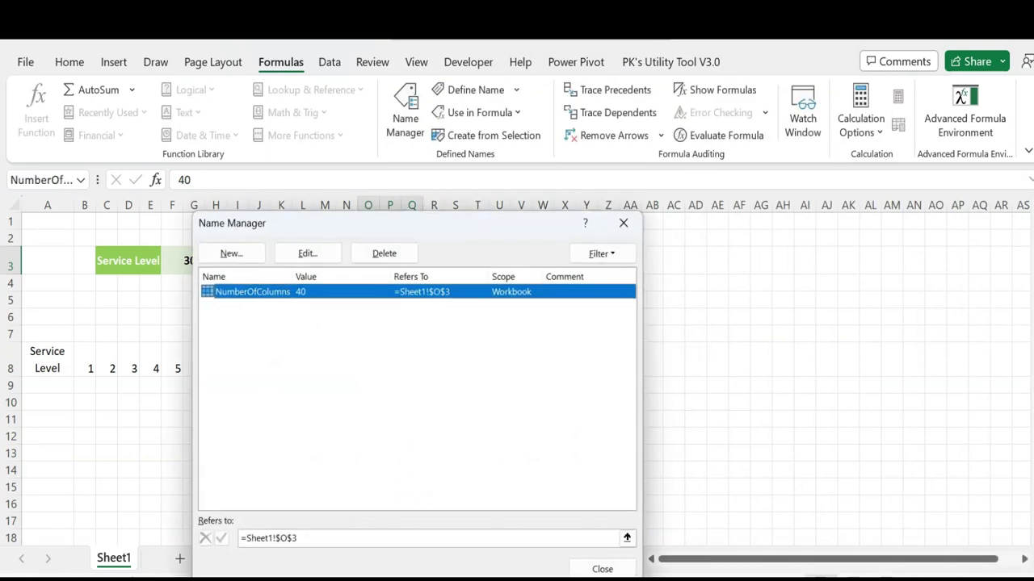
pyautogui.click(604, 568)
pyautogui.click(84, 369)
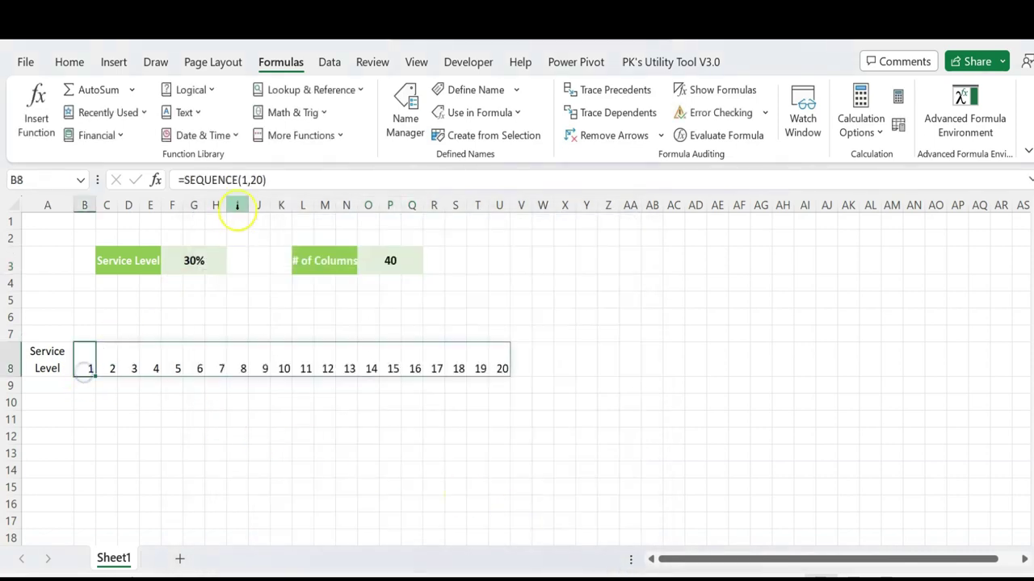
# Step: Change B8's formula to =SEQUENCE(1,NumberOfColumns)
pyautogui.doubleClick(257, 179)
pyautogui.press('BackSpace')
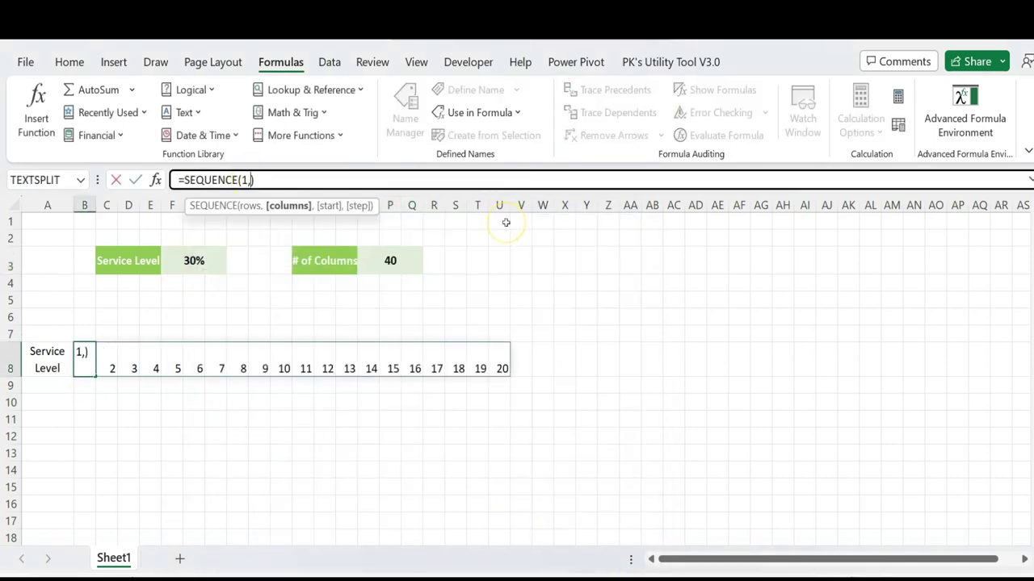
pyautogui.write('num')
pyautogui.press('Tab')
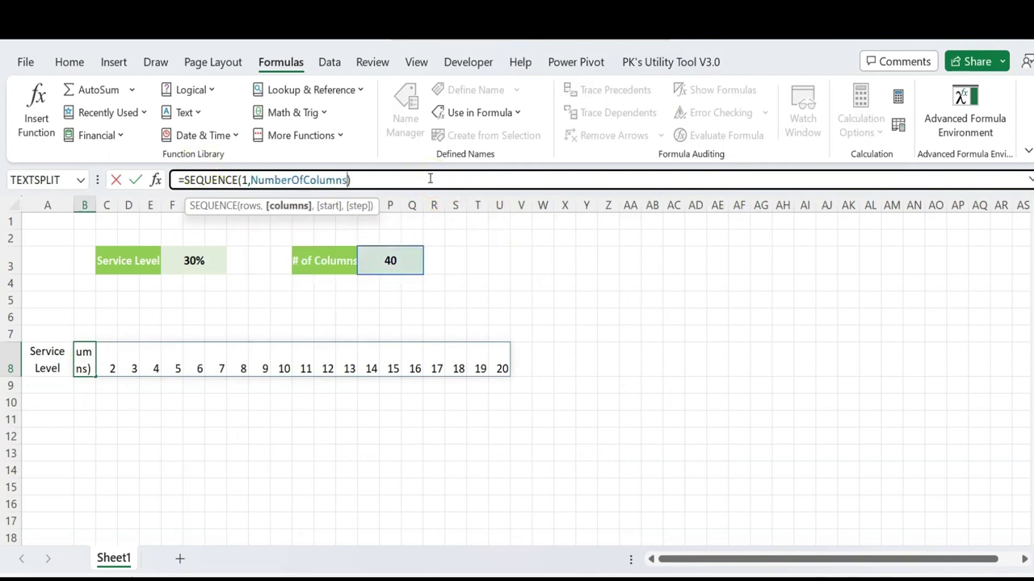
pyautogui.press('Return')
pyautogui.press('Up')
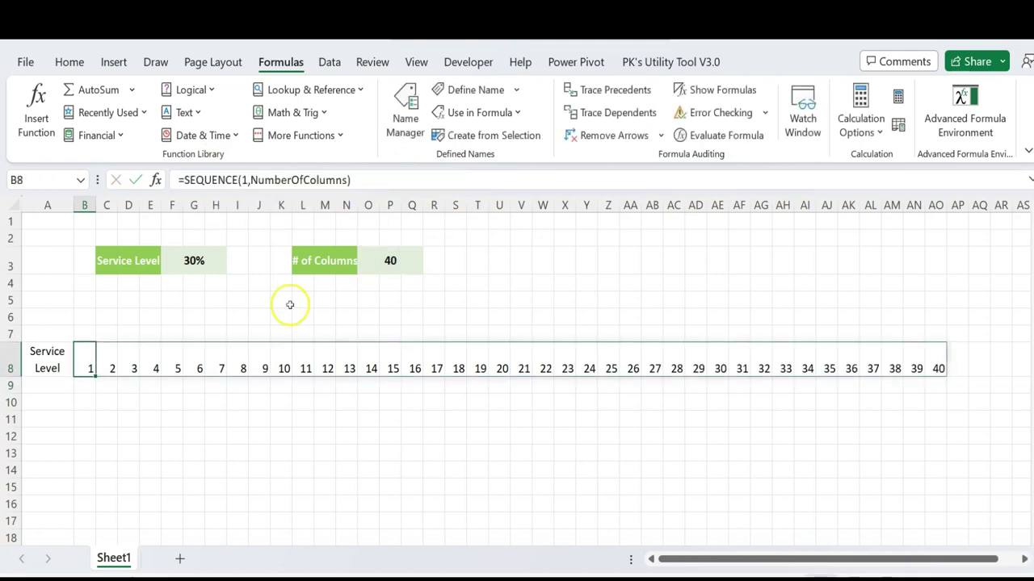
# Step: Test the sequence by setting # of Columns to 10, then back to 40
pyautogui.click(402, 259)
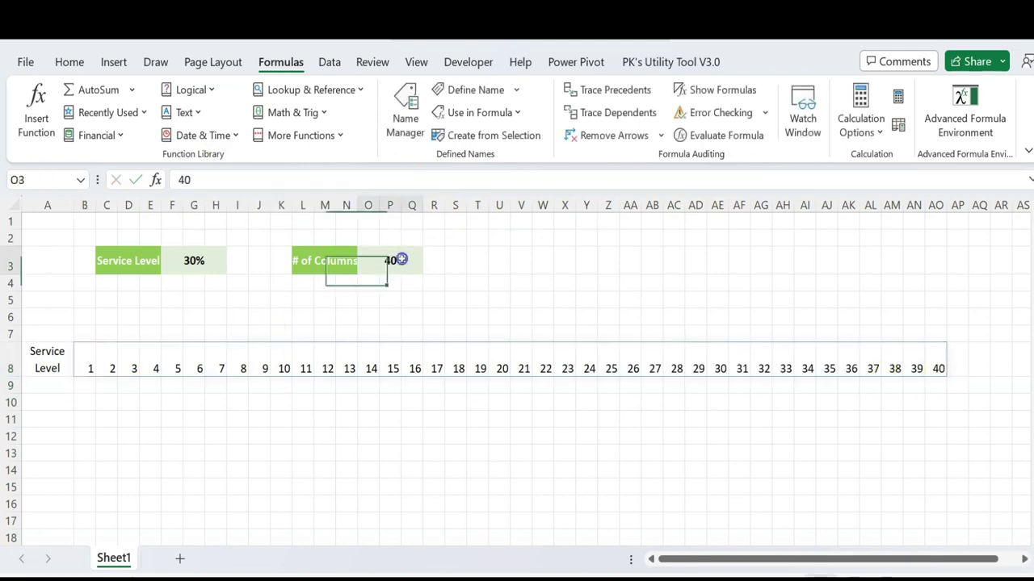
pyautogui.write('10')
pyautogui.press('Return')
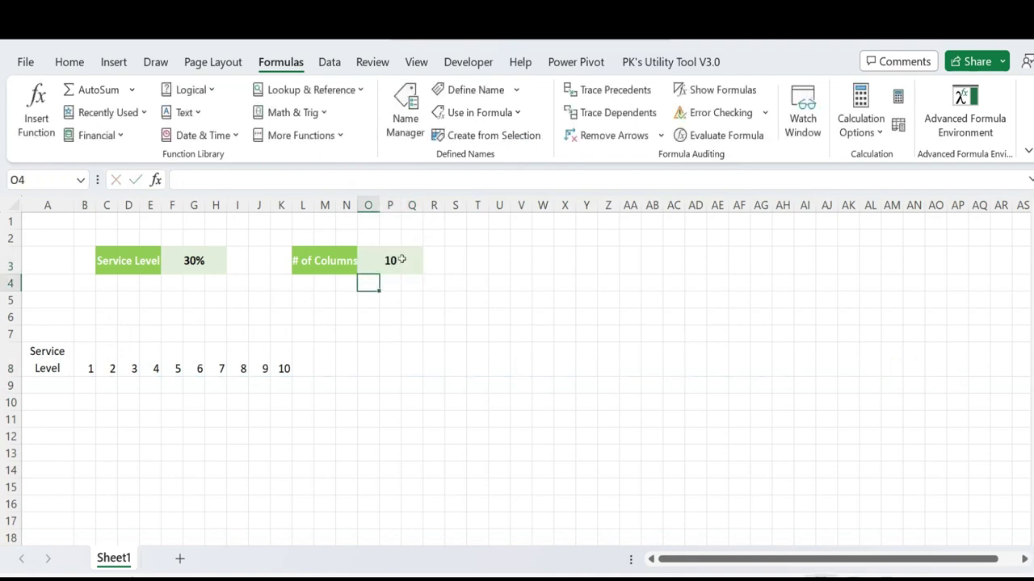
pyautogui.click(396, 256)
pyautogui.write('40')
pyautogui.press('Return')
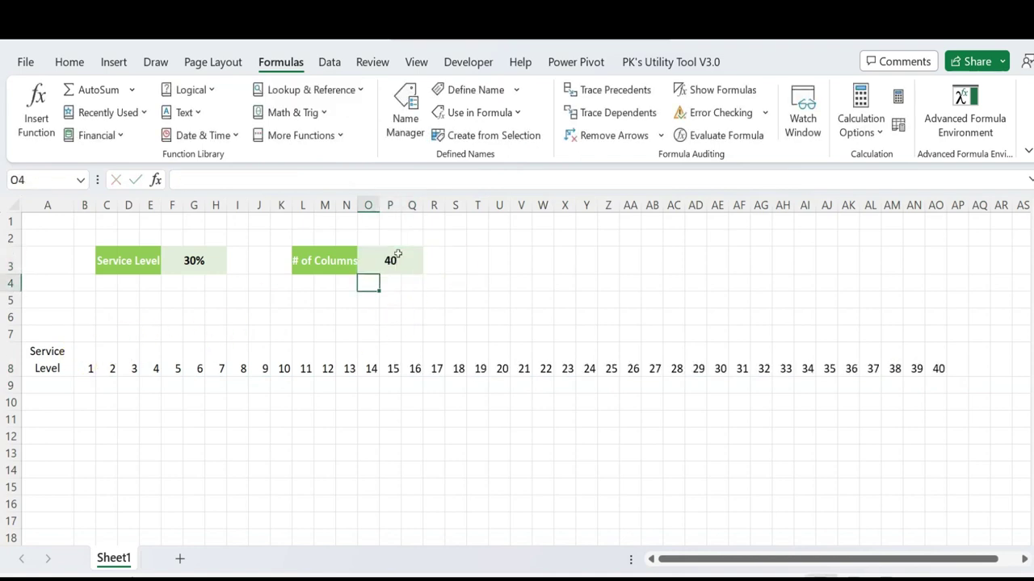
# Step: Verify the spill by jumping along row 8 and selecting B8 through AO8
pyautogui.press('Down')
pyautogui.press('Down')
pyautogui.press('Down')
pyautogui.press('Home')
pyautogui.press('Right')
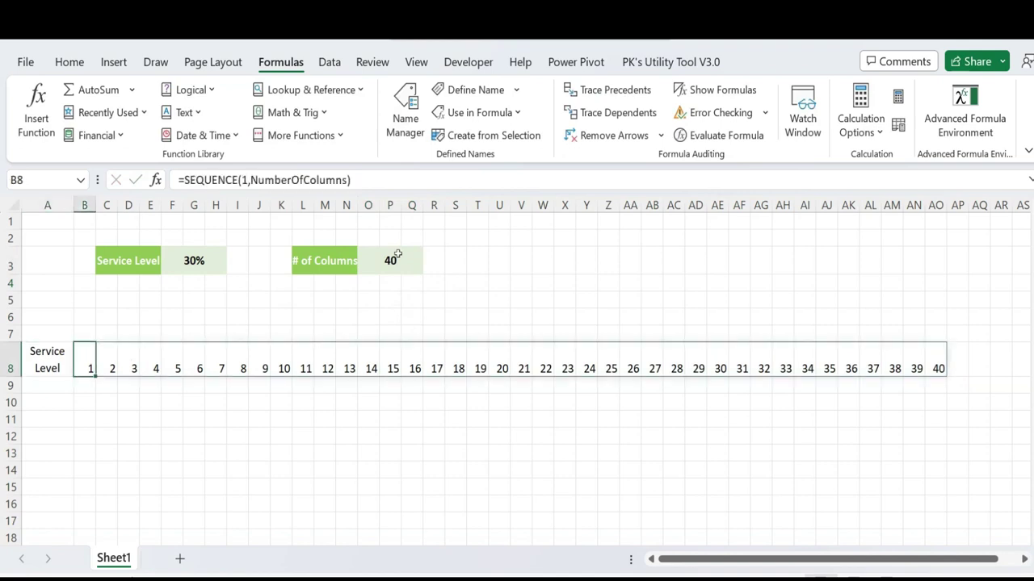
pyautogui.hotkey('ctrl', 'Right')
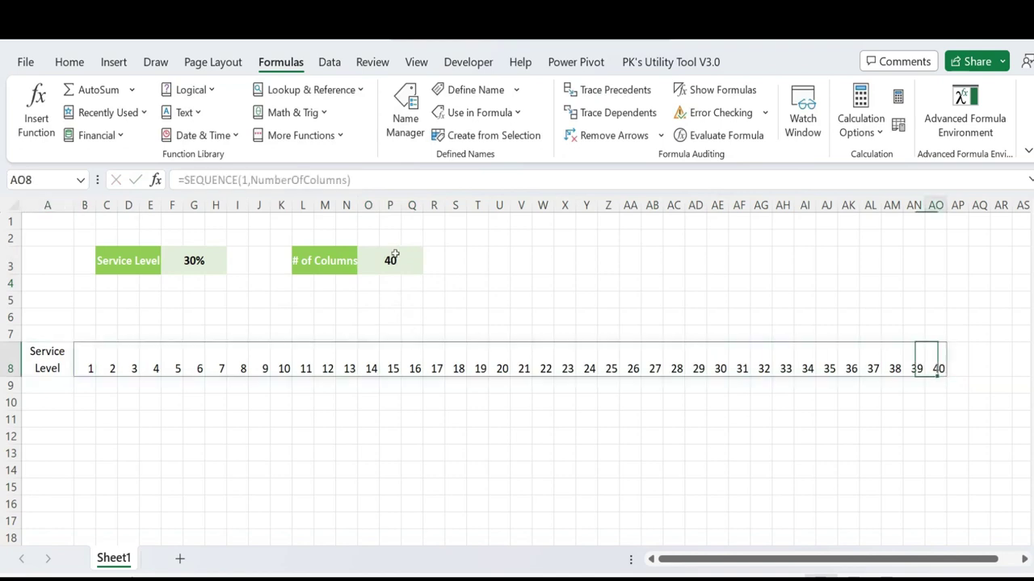
pyautogui.press('Home')
pyautogui.press('Right')
pyautogui.hotkey('ctrl', 'shift', 'Right')
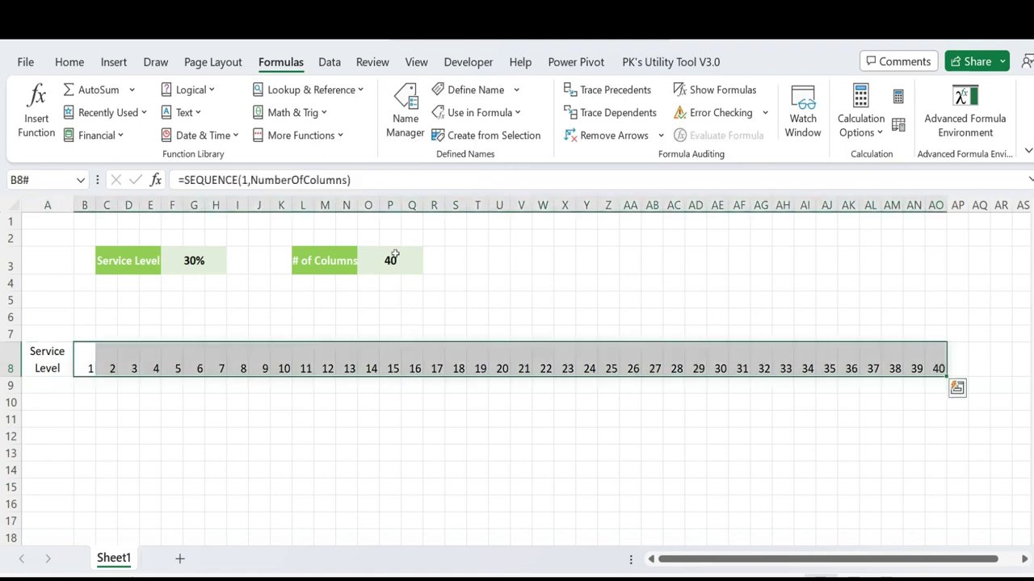
# Step: Apply a new 3-Color Scale conditional formatting rule (red-yellow-green) to the row 8 values 1–40
pyautogui.click(69, 63)
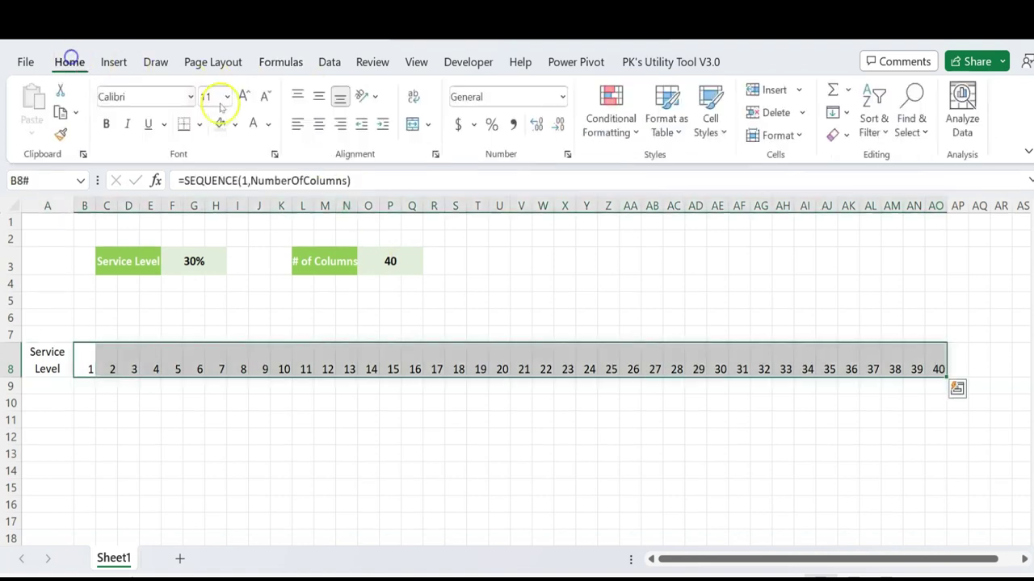
pyautogui.click(631, 129)
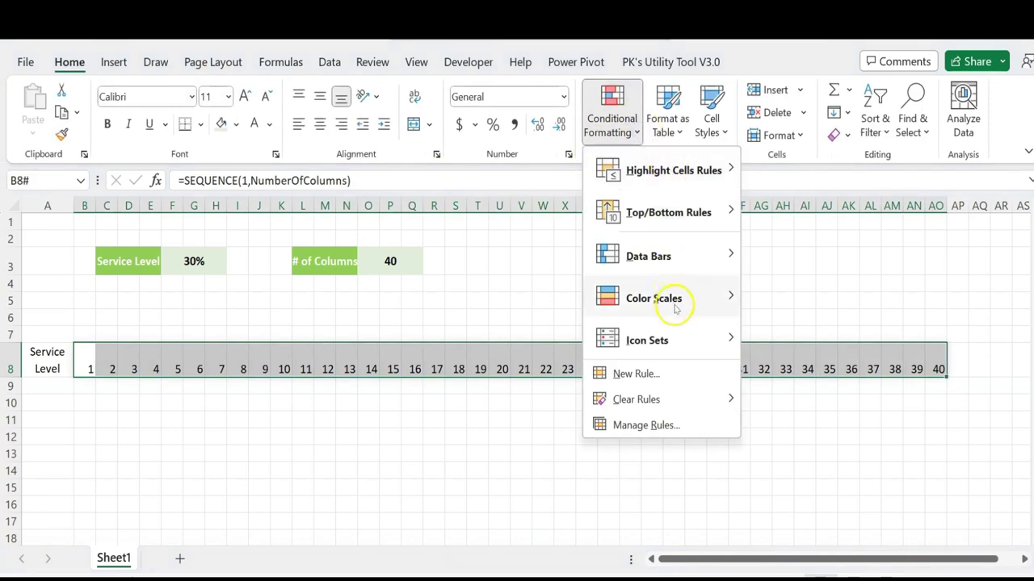
pyautogui.click(638, 374)
pyautogui.moveTo(296, 240); pyautogui.dragTo(298, 140)
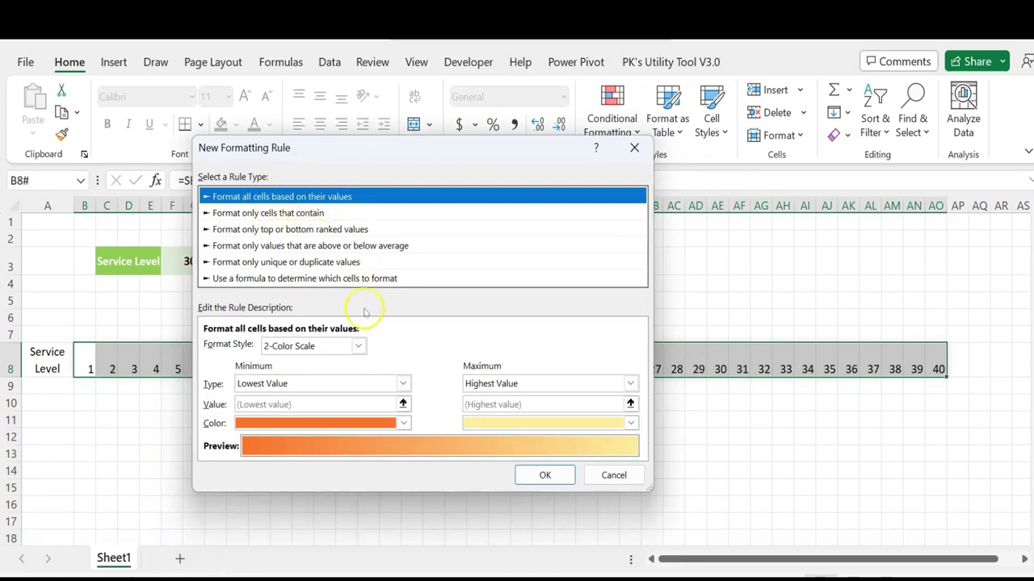
pyautogui.click(358, 345)
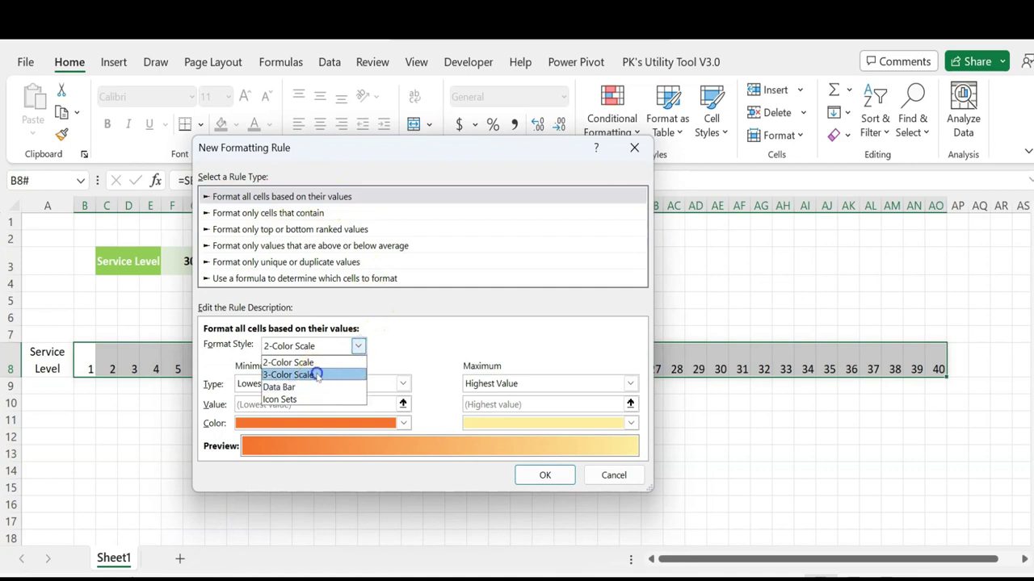
pyautogui.click(315, 374)
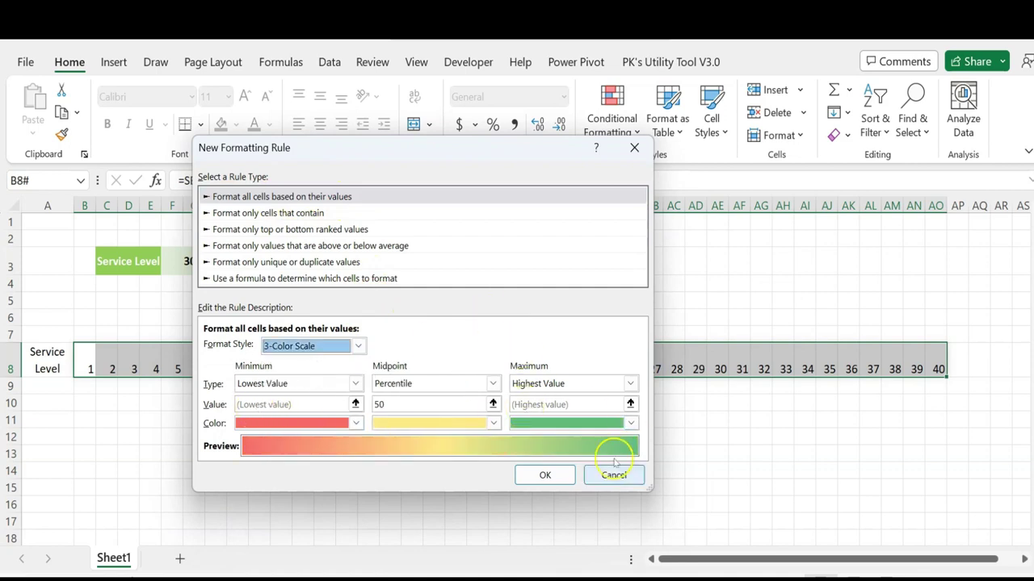
pyautogui.click(546, 475)
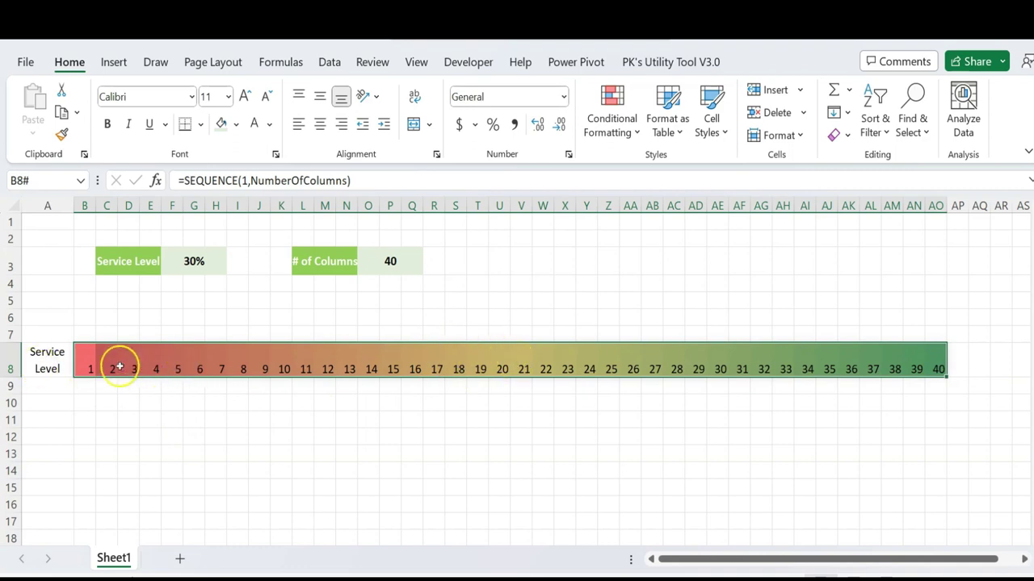
# Step: Give the row 8 bar cells thick white Outline and Inside borders in Format Cells
pyautogui.rightClick(398, 357)
pyautogui.click(464, 449)
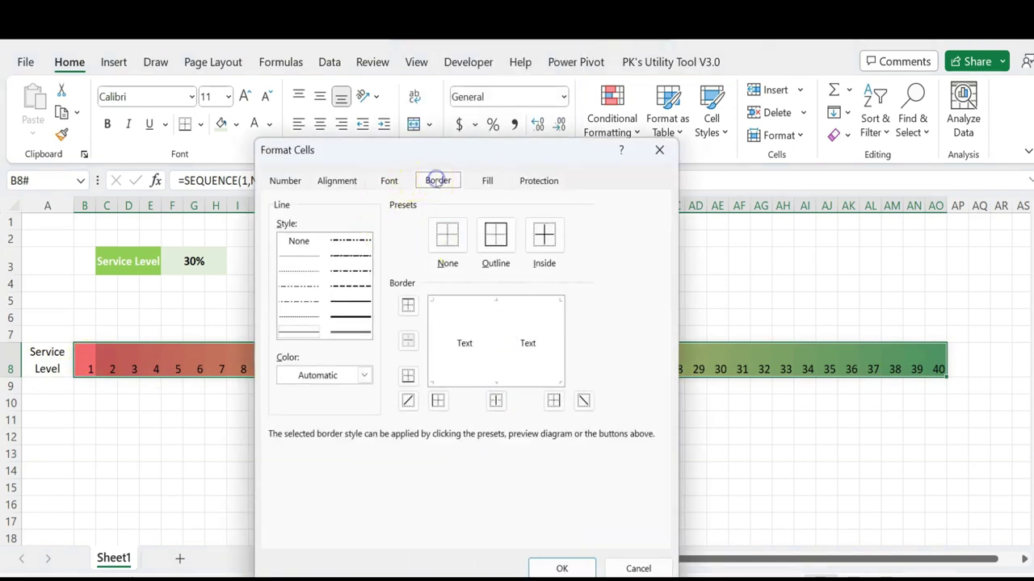
pyautogui.click(350, 326)
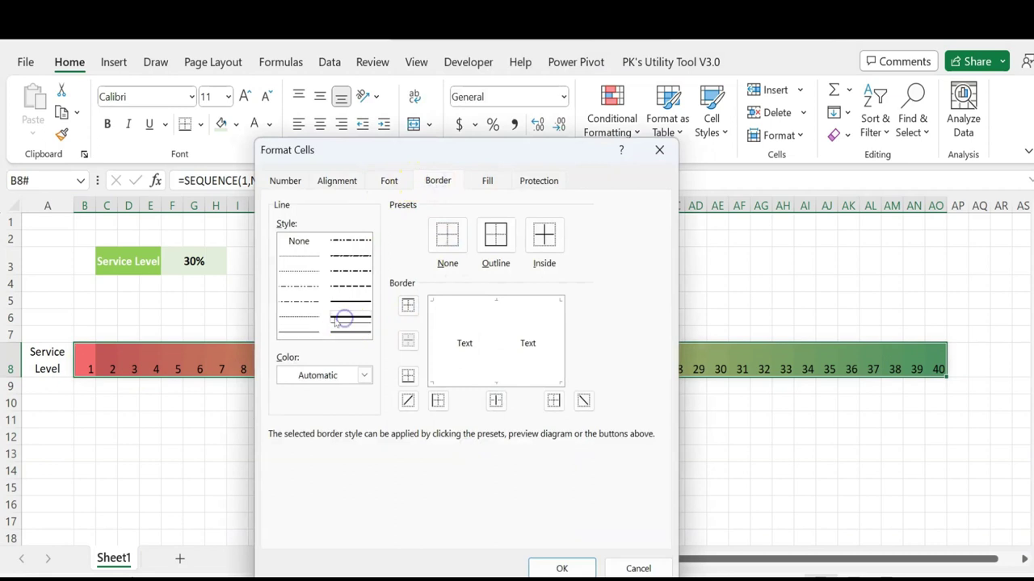
pyautogui.click(364, 375)
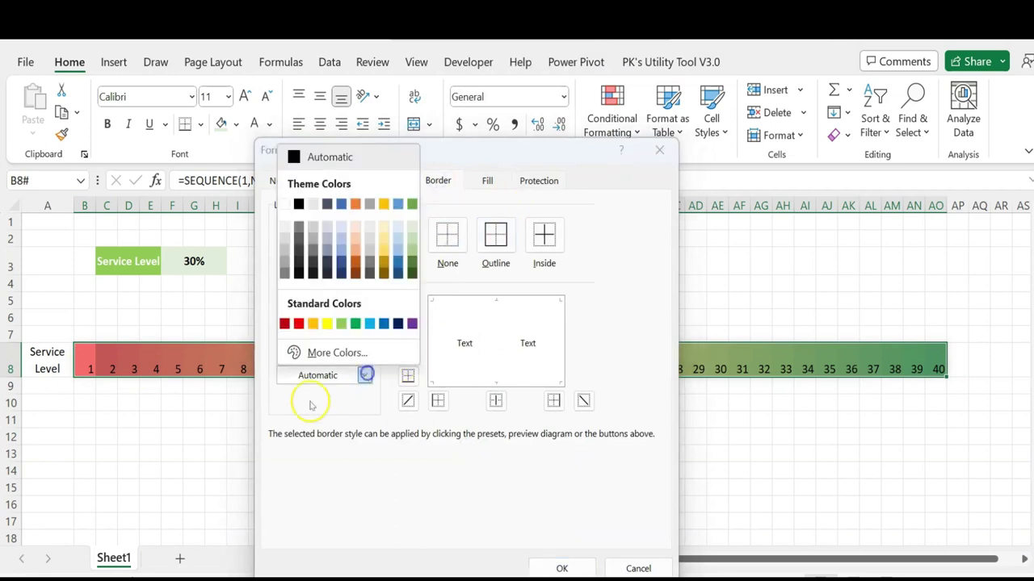
pyautogui.click(284, 204)
pyautogui.click(506, 245)
pyautogui.click(546, 238)
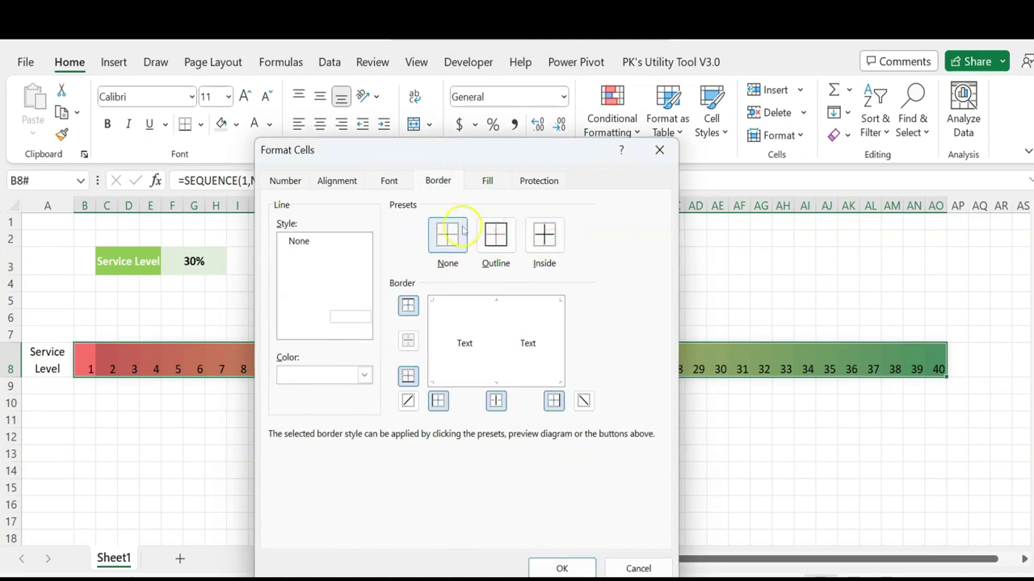
# Step: Hide the numbers with the custom number format ';' and apply the formatting
pyautogui.click(290, 181)
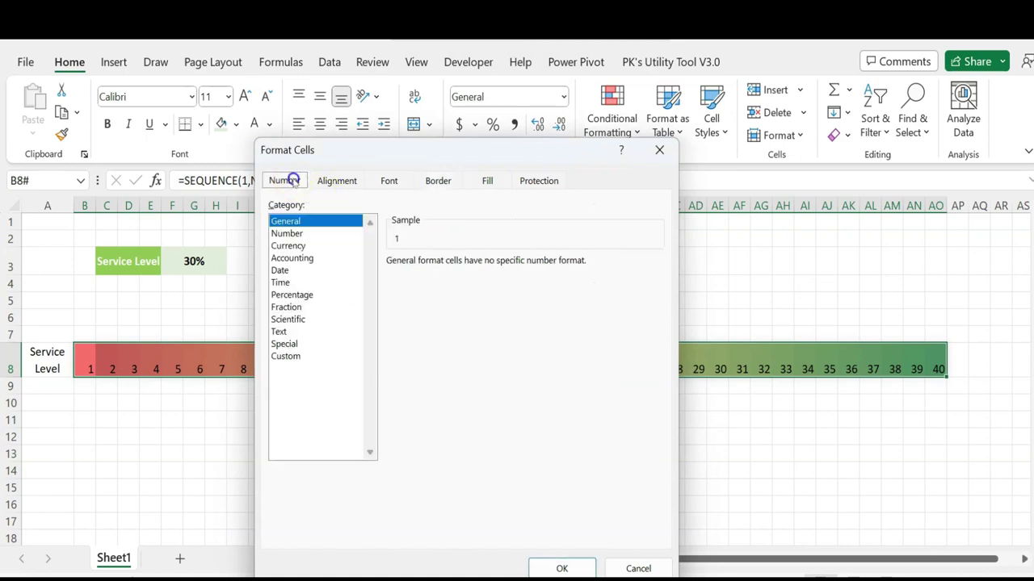
pyautogui.click(284, 356)
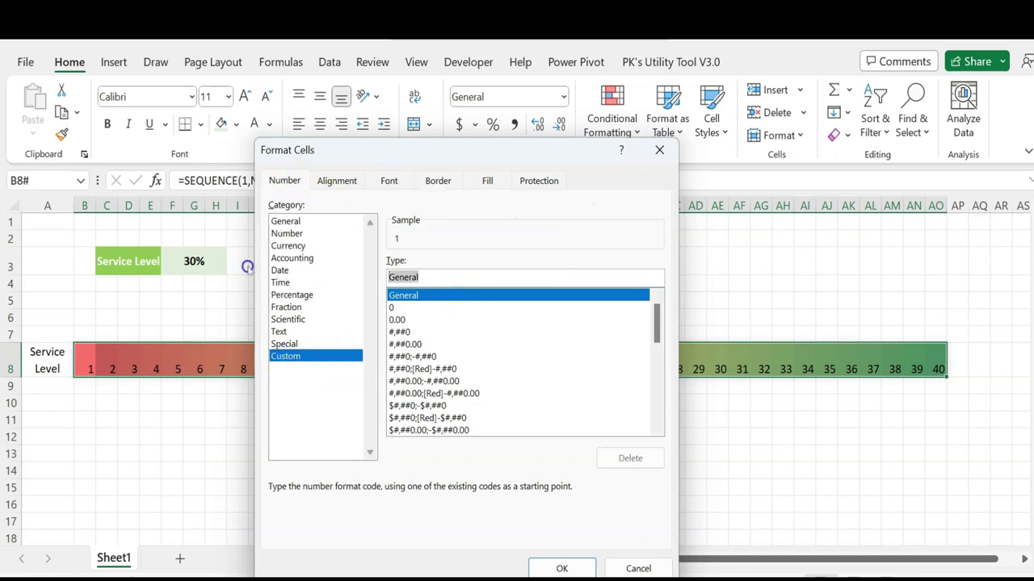
pyautogui.moveTo(363, 152); pyautogui.dragTo(490, 140)
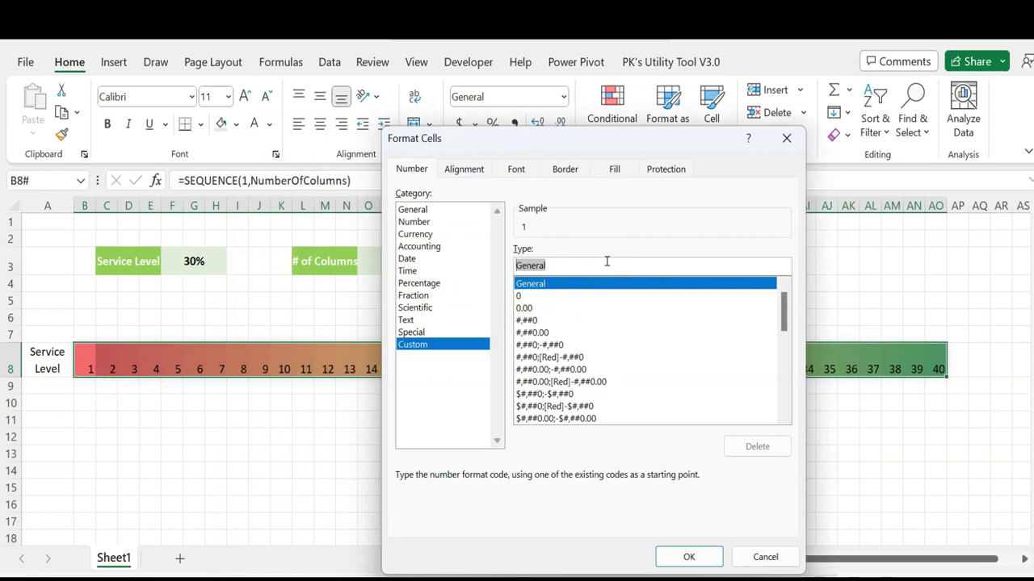
pyautogui.write(';')
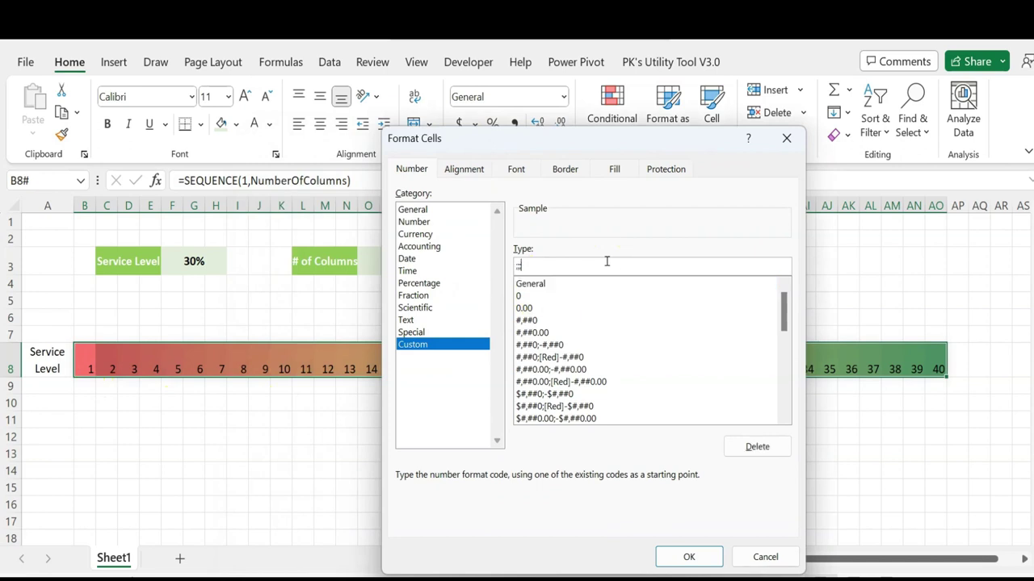
pyautogui.click(689, 556)
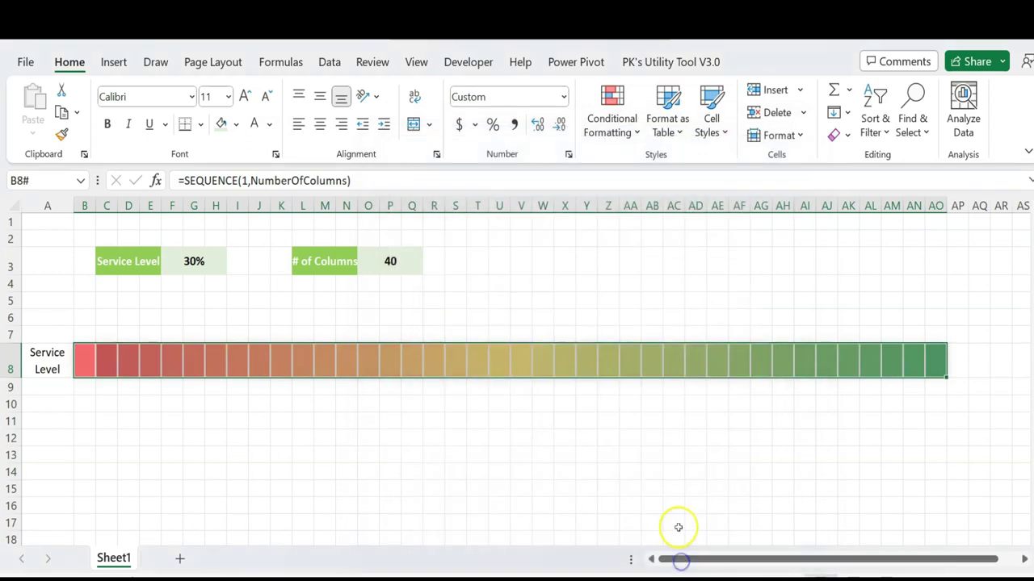
pyautogui.click(627, 432)
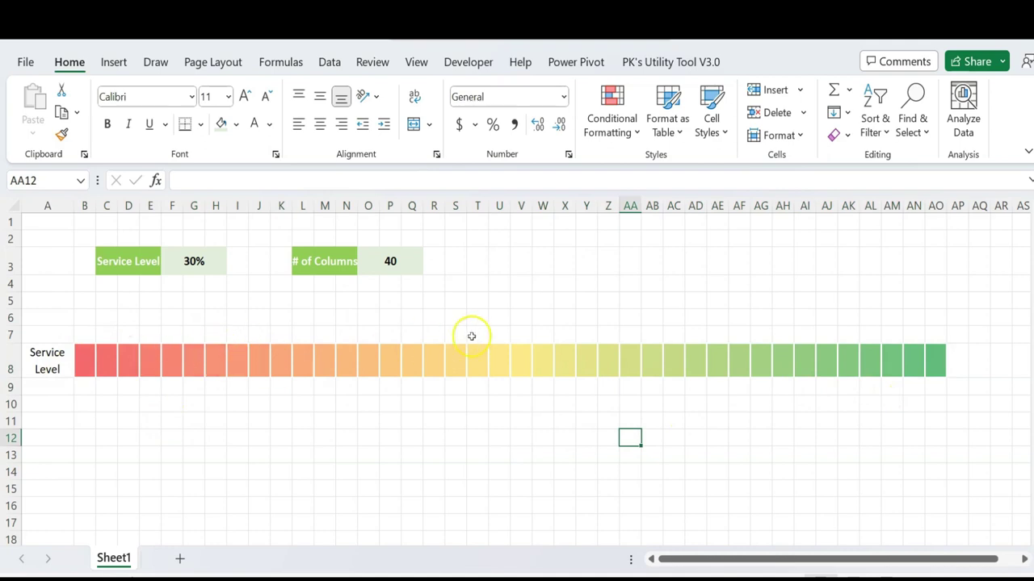
# Step: Turn off the sheet gridlines from the View tab
pyautogui.click(414, 63)
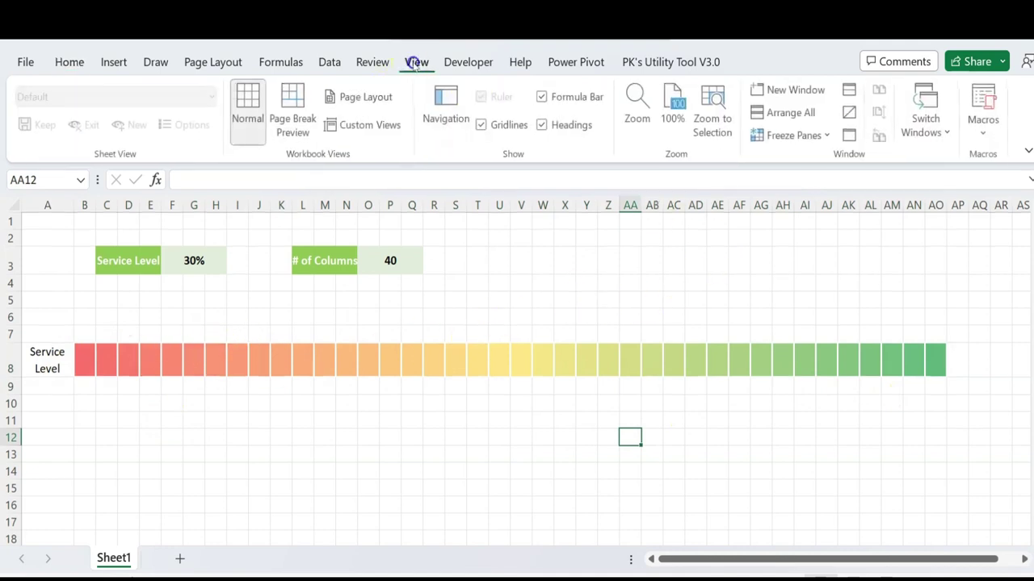
pyautogui.click(495, 127)
pyautogui.click(434, 490)
# Step: Enter 20 in the # of Columns cell to shorten the bar
pyautogui.click(397, 266)
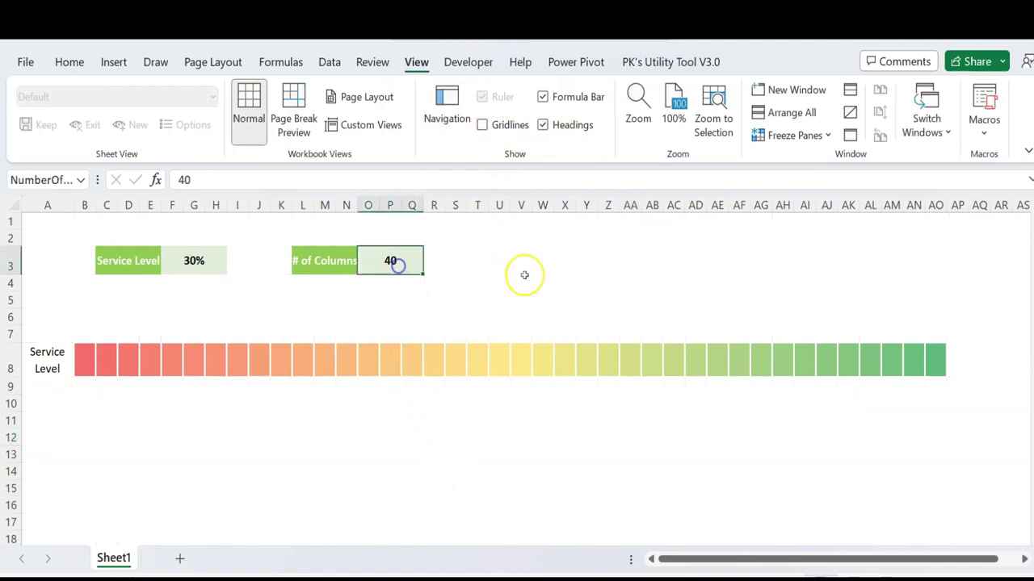
pyautogui.write('20')
pyautogui.press('Return')
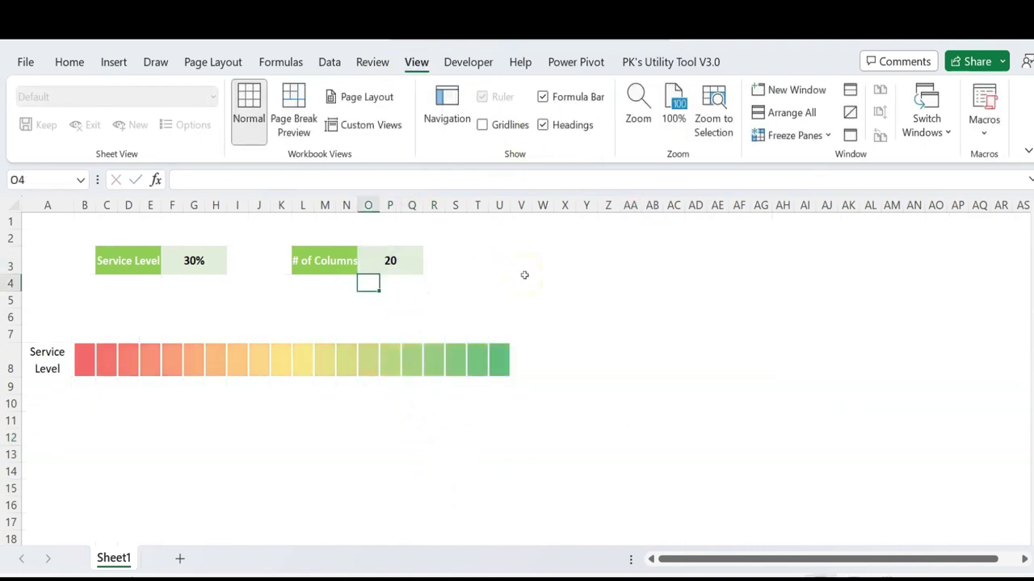
# Step: Try 10 and 30 in # of Columns, then settle on 40, watching the bar resize
pyautogui.press('Up')
pyautogui.write('1')
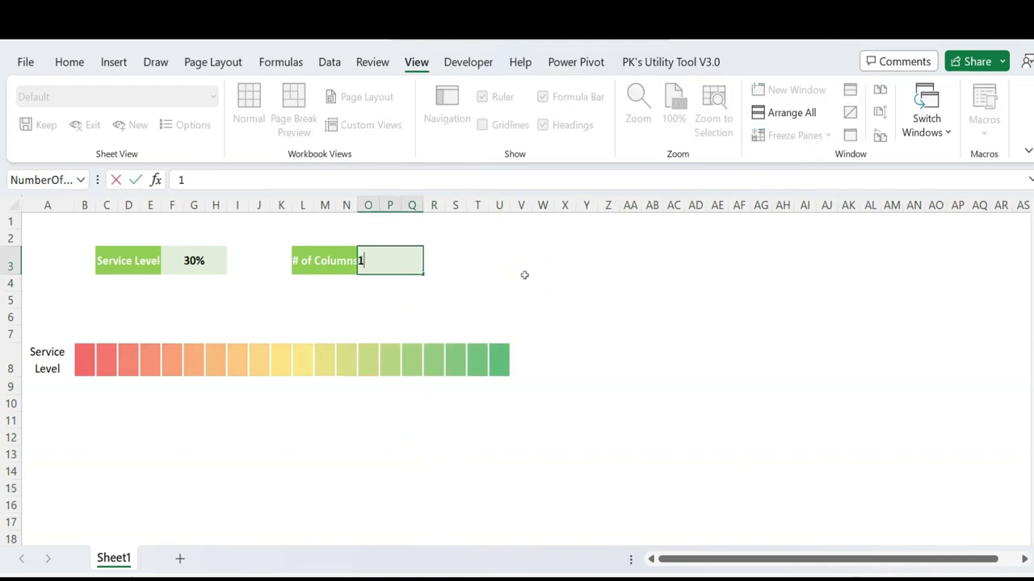
pyautogui.press('Return')
pyautogui.press('Up')
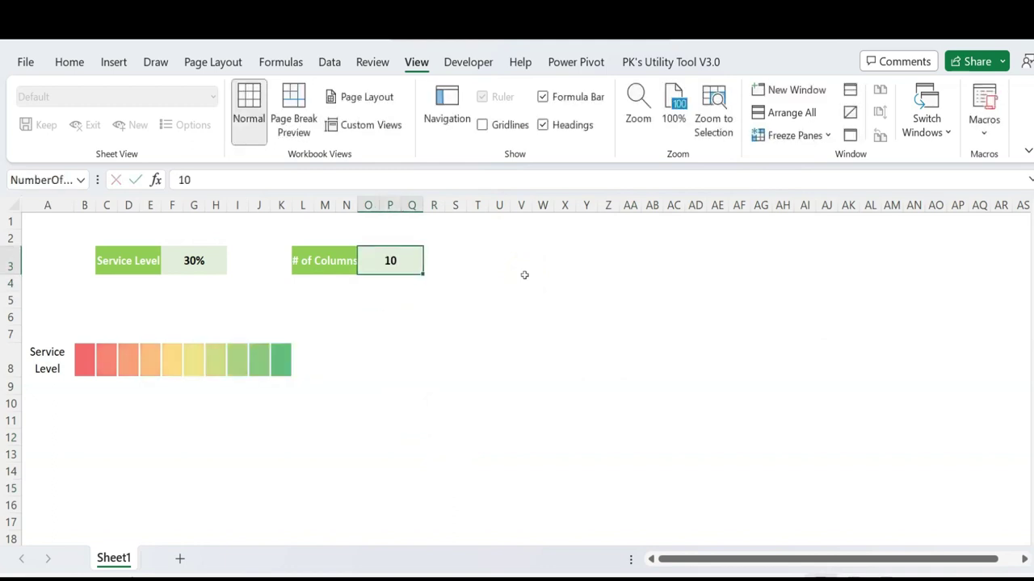
pyautogui.write('30')
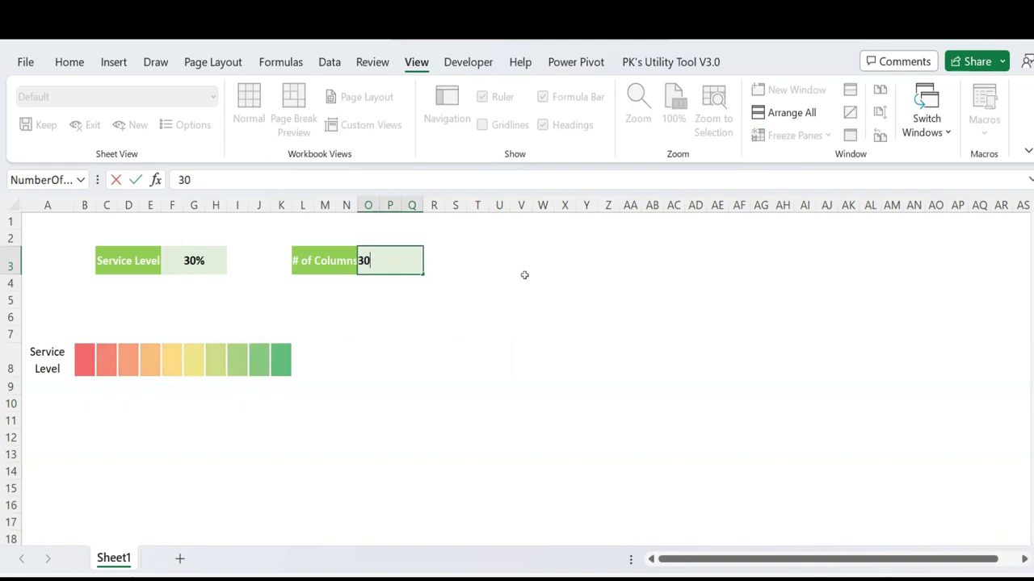
pyautogui.press('Return')
pyautogui.press('Up')
pyautogui.write('40')
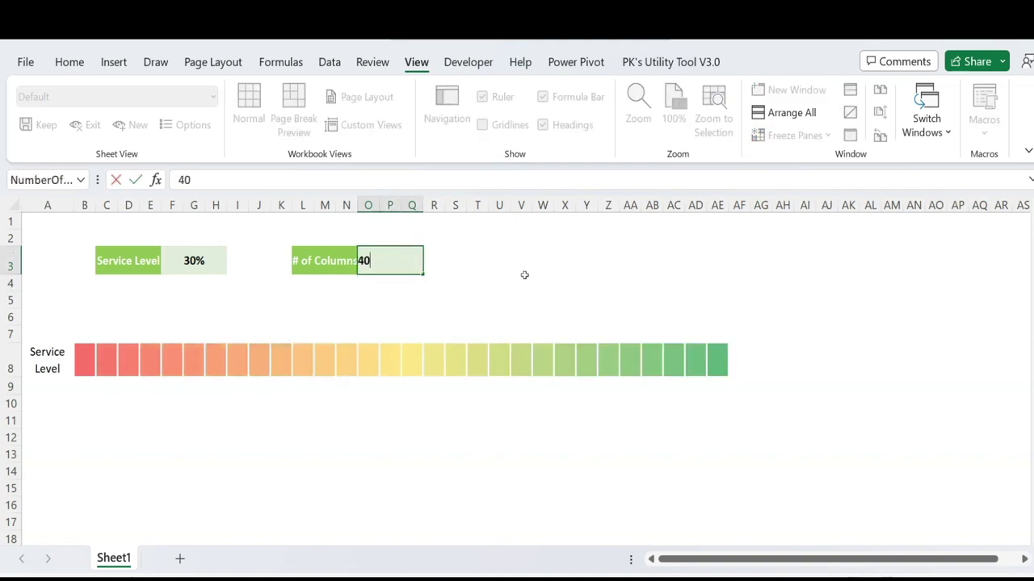
pyautogui.press('Return')
pyautogui.click(84, 333)
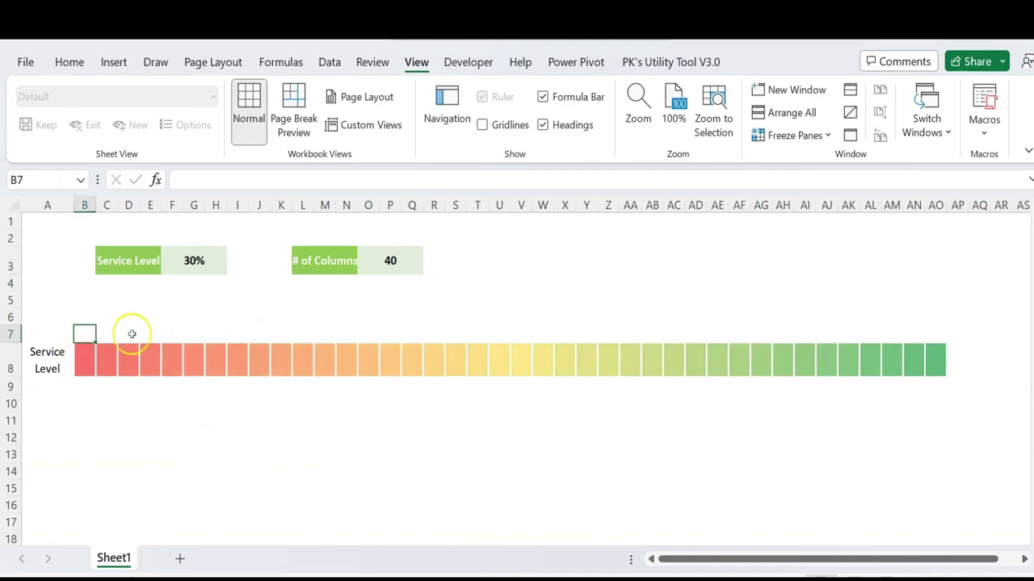
pyautogui.click(85, 315)
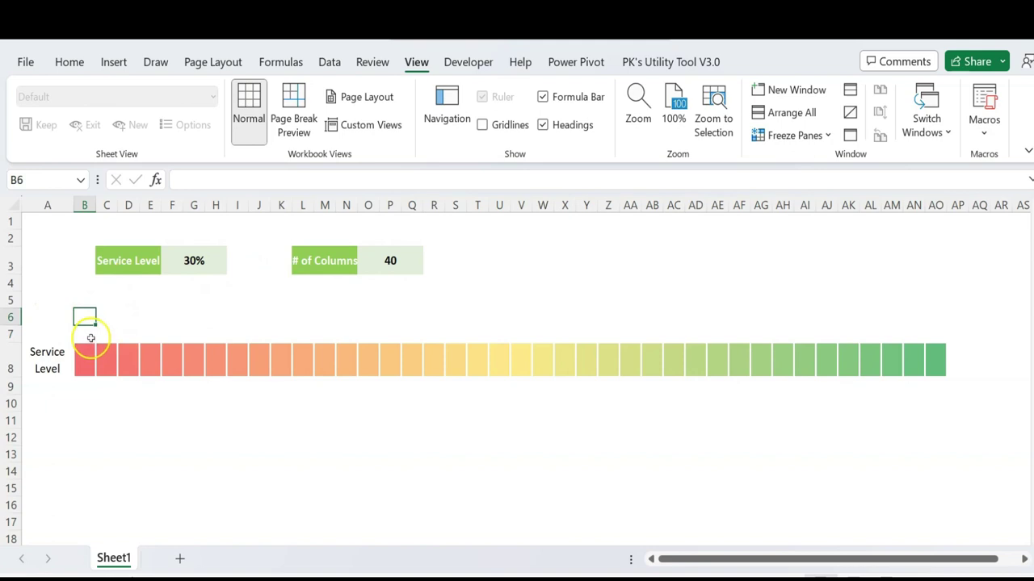
# Step: Drag row 7's header border down to make it taller, then select cell B10
pyautogui.click(12, 335)
pyautogui.moveTo(13, 341); pyautogui.dragTo(13, 349)
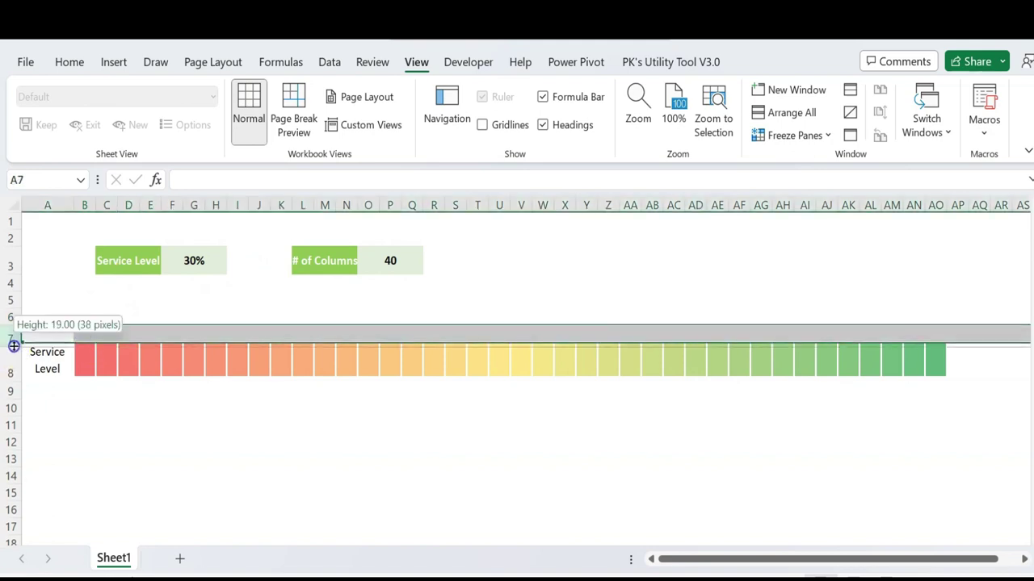
pyautogui.click(88, 339)
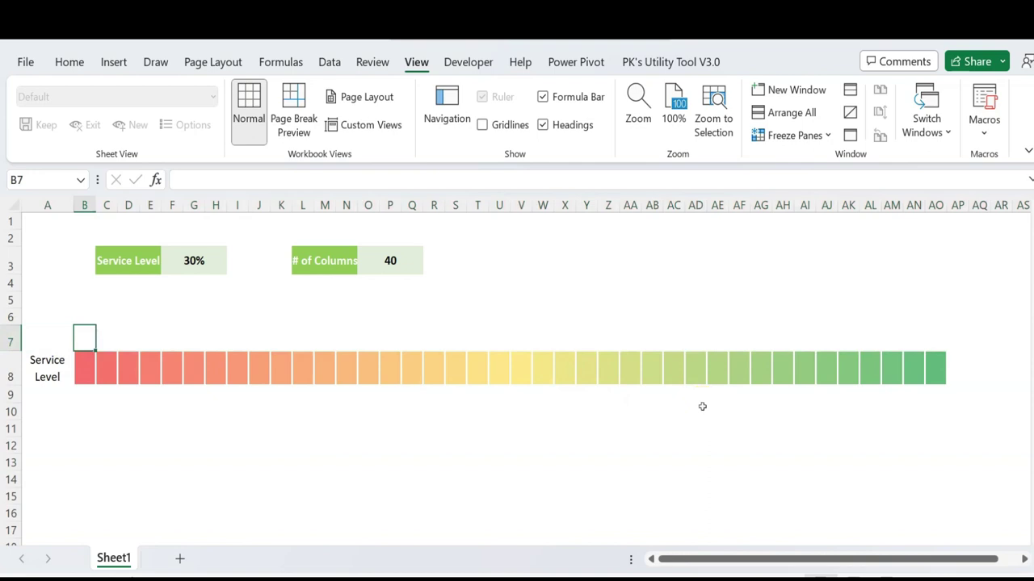
pyautogui.click(85, 411)
pyautogui.click(138, 256)
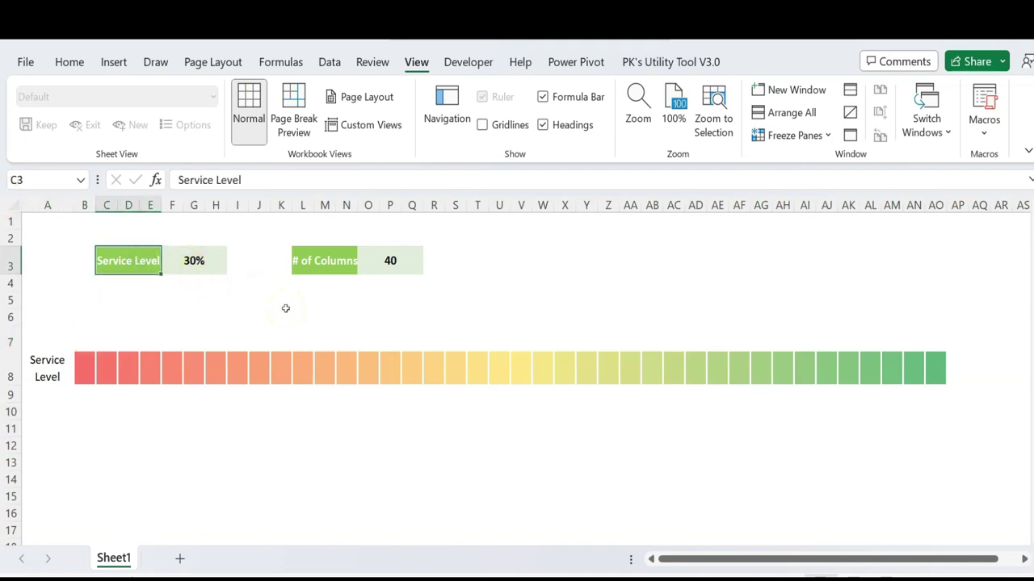
pyautogui.moveTo(81, 395); pyautogui.dragTo(938, 395)
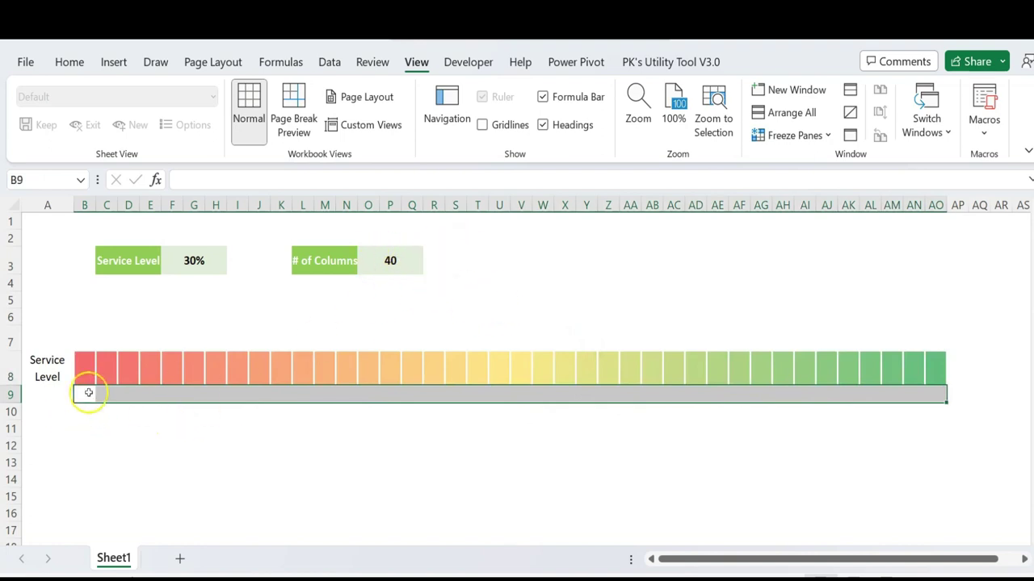
pyautogui.click(86, 393)
pyautogui.click(85, 411)
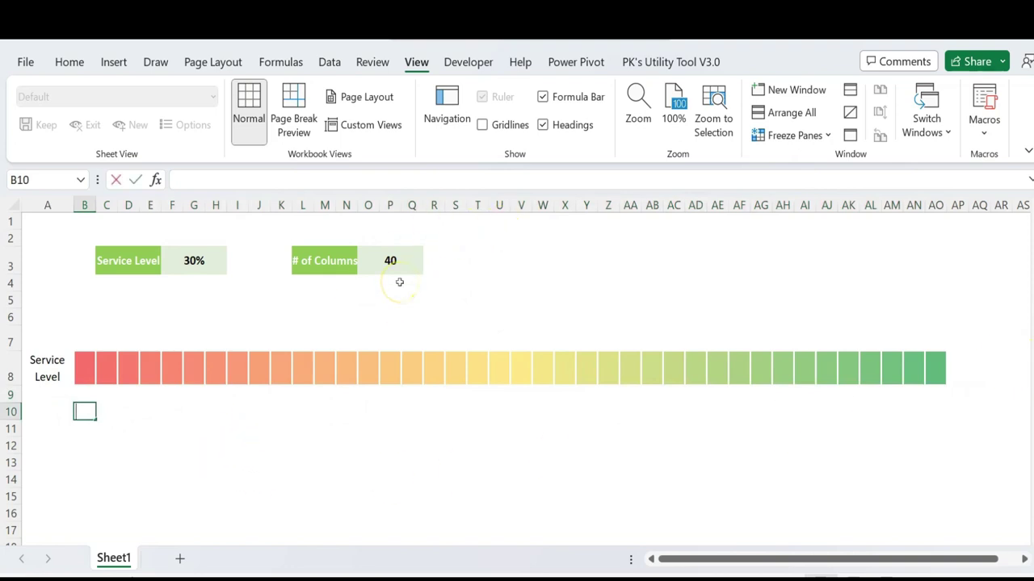
# Step: Start a SEQUENCE formula using NumberOfColumns in B10, then abandon it
pyautogui.write('=seq')
pyautogui.press('Tab')
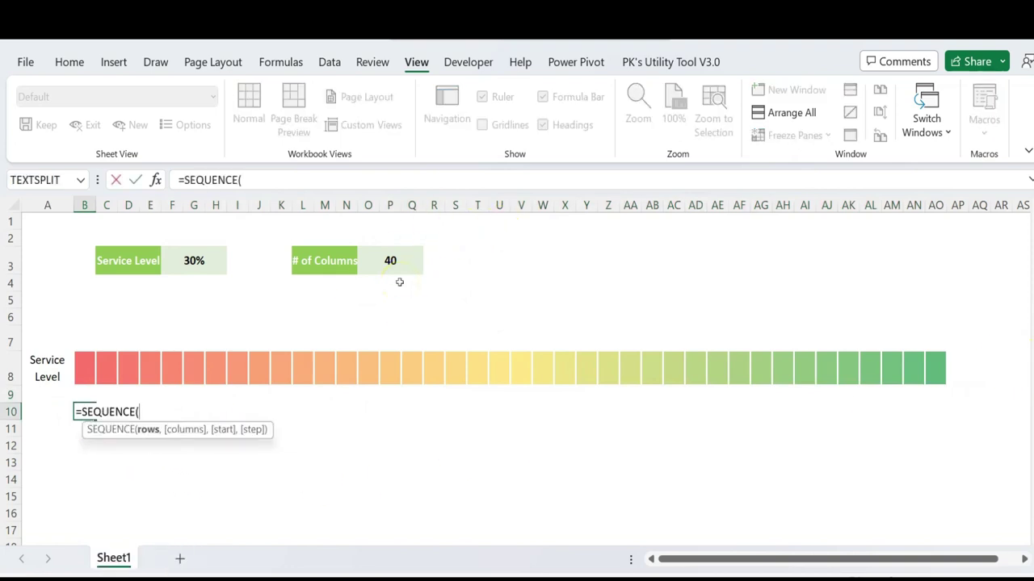
pyautogui.write('1,')
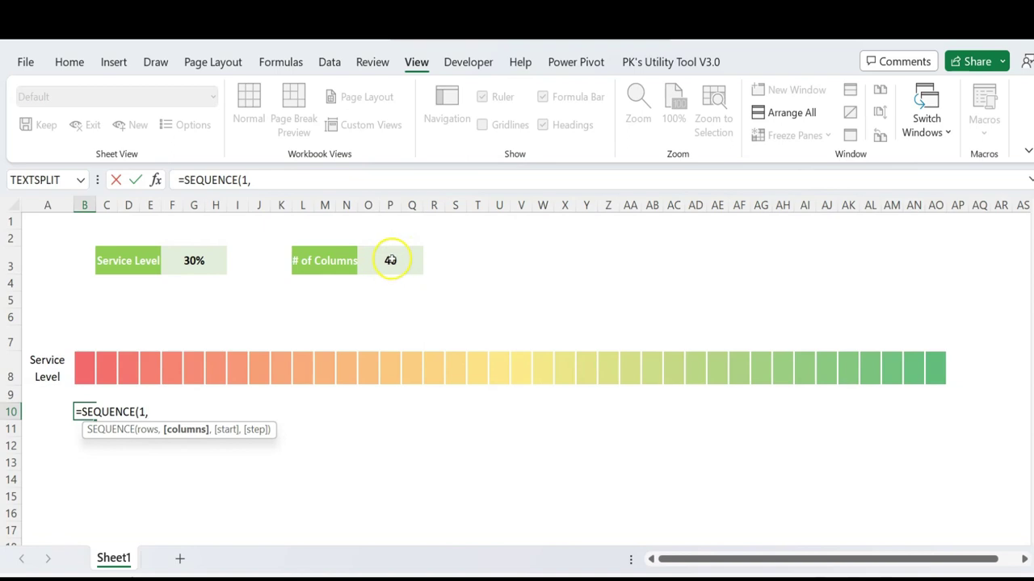
pyautogui.click(395, 258)
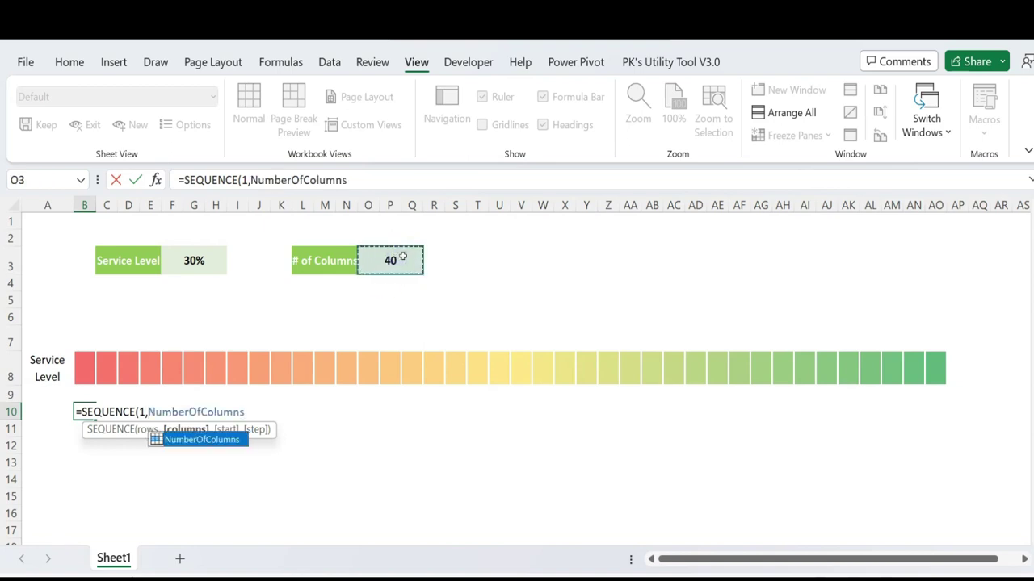
pyautogui.write(',')
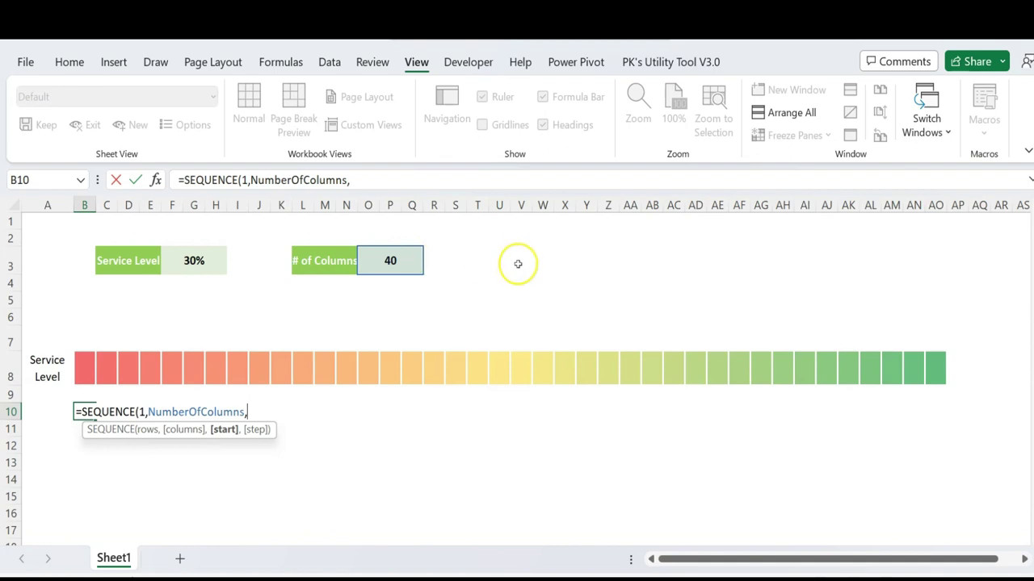
pyautogui.press('Escape')
# Step: Set # of Columns to 10, then 20, and move to cell R3
pyautogui.click(397, 256)
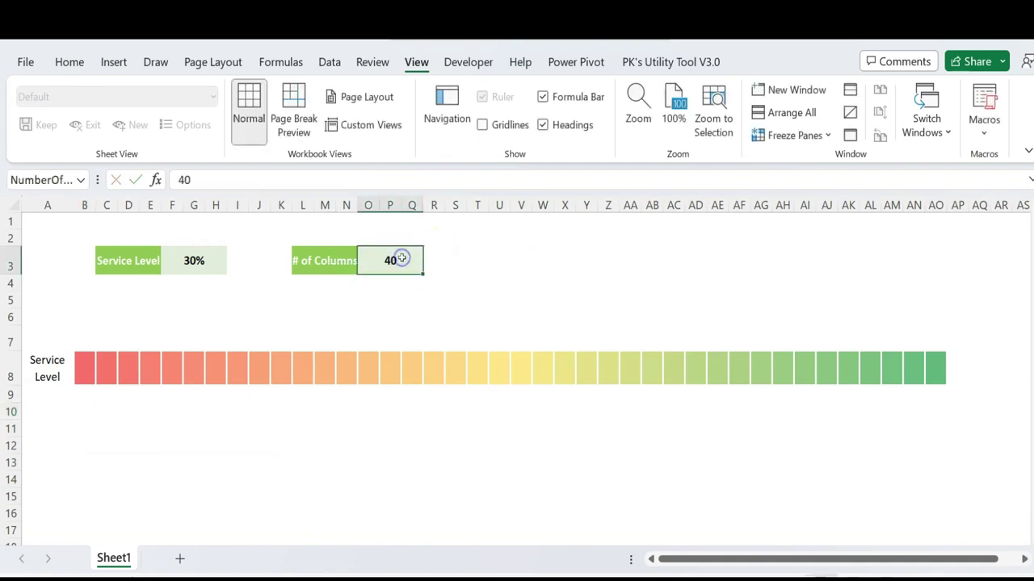
pyautogui.write('1')
pyautogui.press('Return')
pyautogui.click(401, 259)
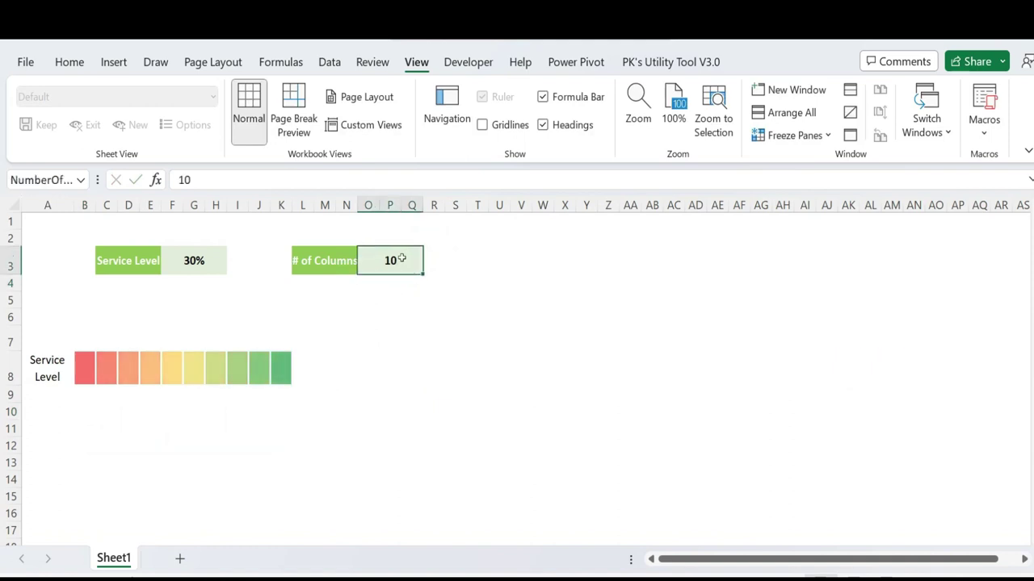
pyautogui.write('20')
pyautogui.press('Return')
pyautogui.click(401, 258)
pyautogui.press('Tab')
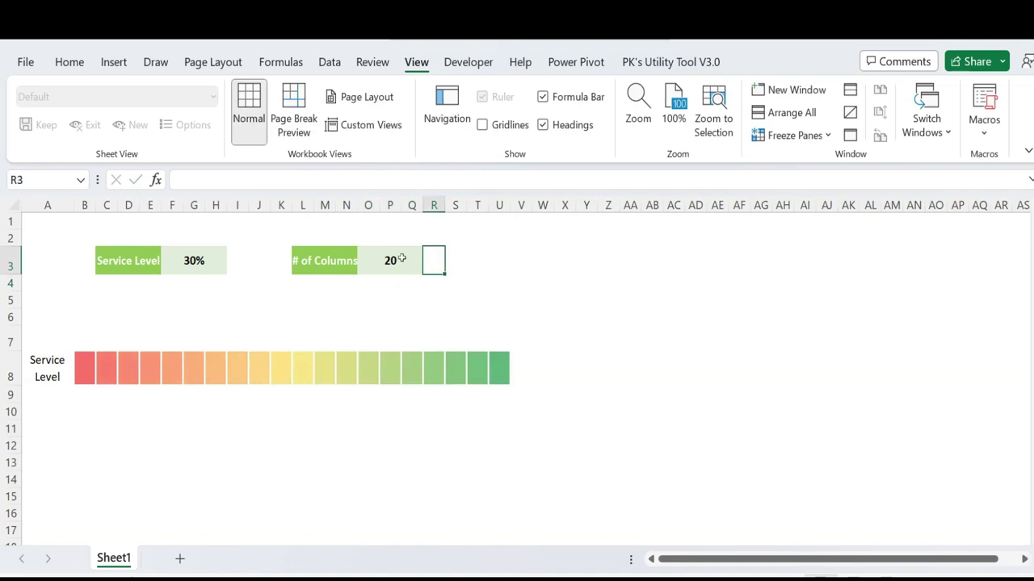
# Step: Enter =100/NumberOfColumns in R3, which displays 5
pyautogui.write('=')
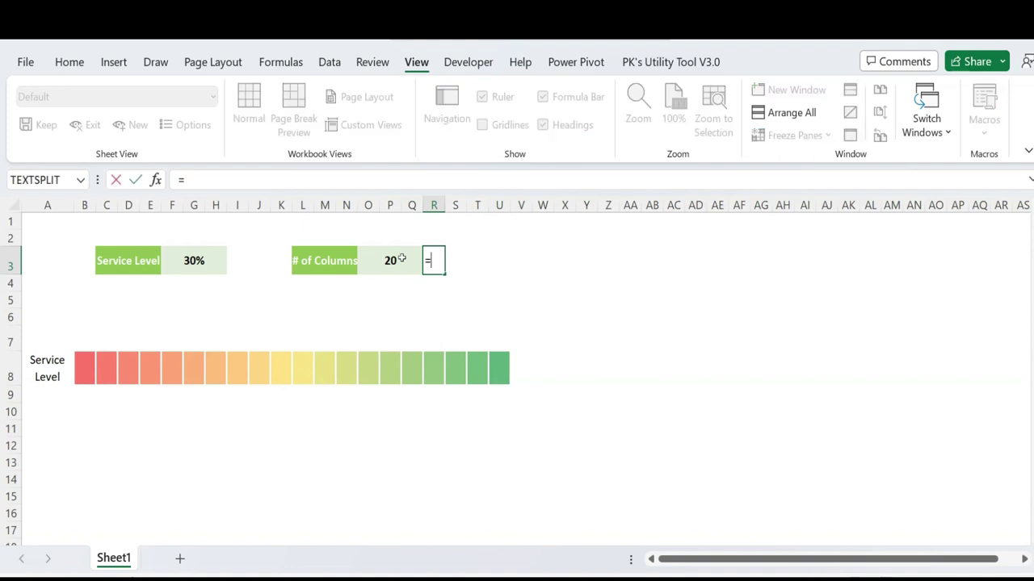
pyautogui.click(401, 259)
pyautogui.press('Escape')
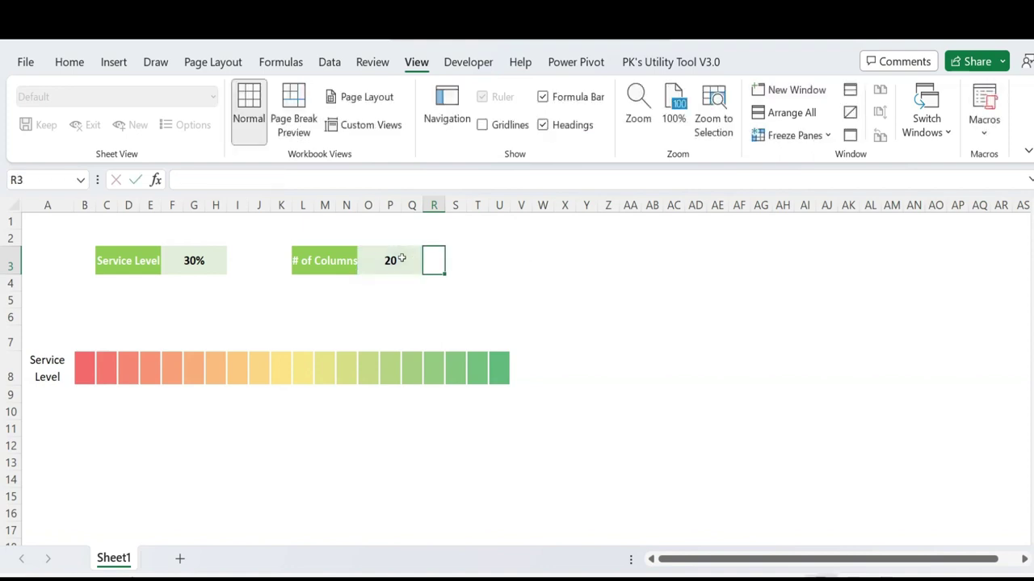
pyautogui.write('=100/')
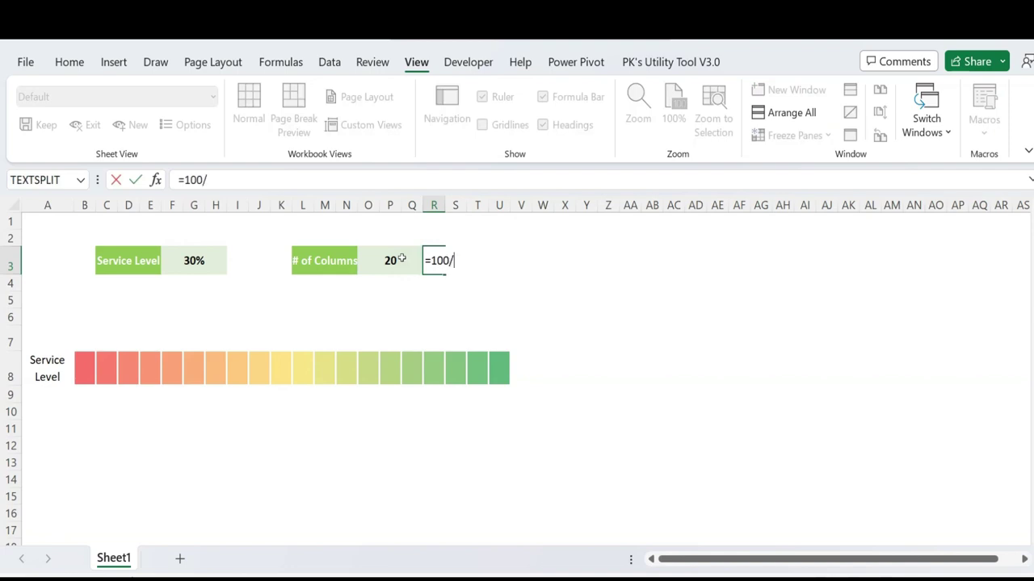
pyautogui.click(402, 258)
pyautogui.press('Return')
# Step: Copy R3's formula text =100/NumberOfColumns from the formula bar
pyautogui.press('Up')
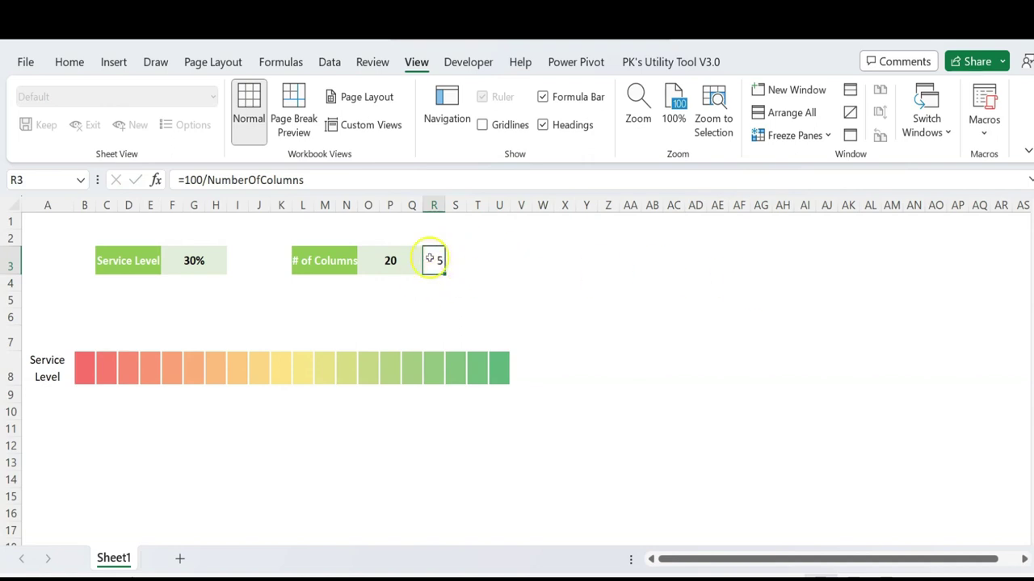
pyautogui.click(302, 179)
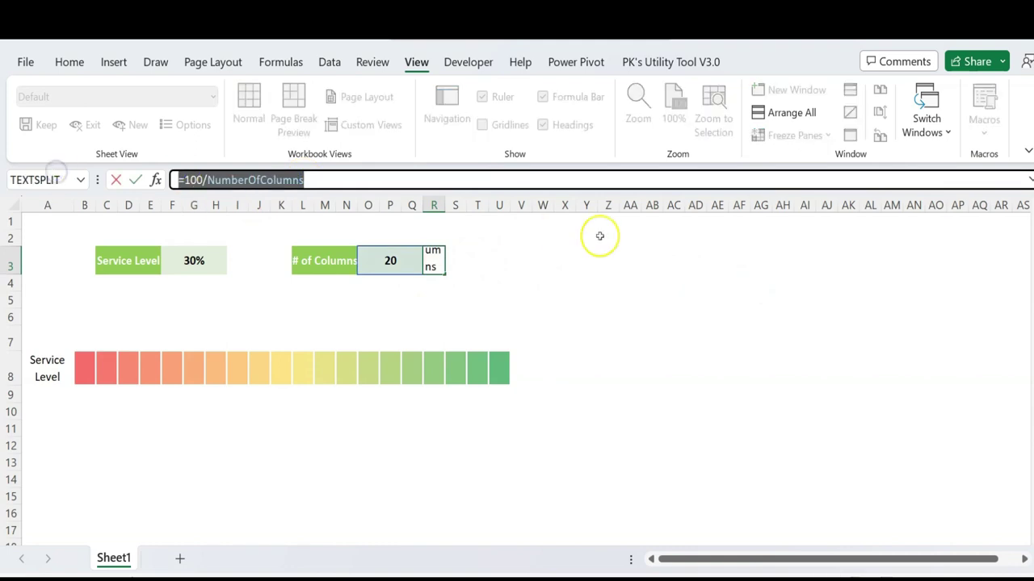
pyautogui.press('Escape')
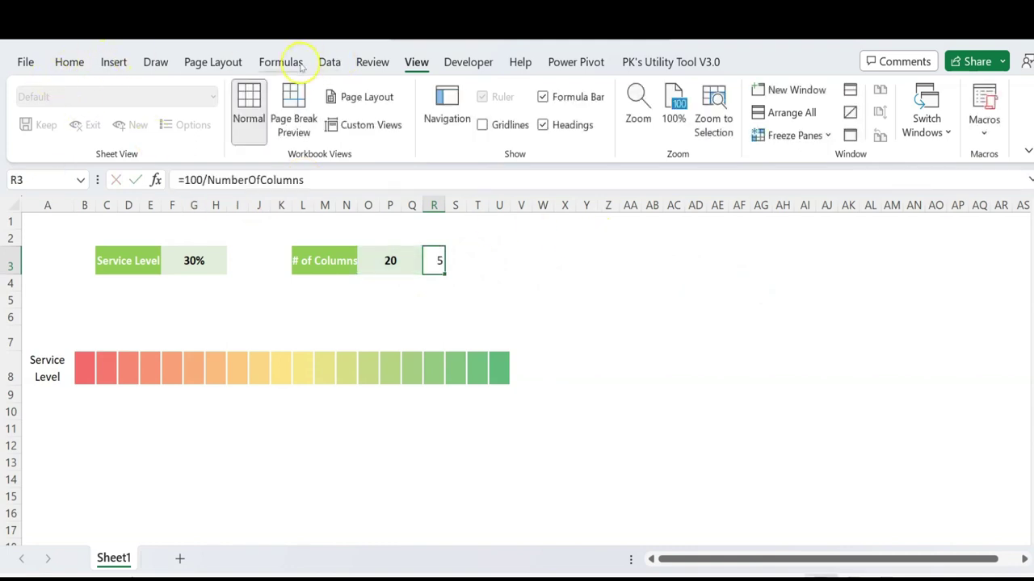
pyautogui.click(282, 62)
# Step: In Name Manager, define the name Start referring to =100/NumberOfColumns
pyautogui.click(403, 117)
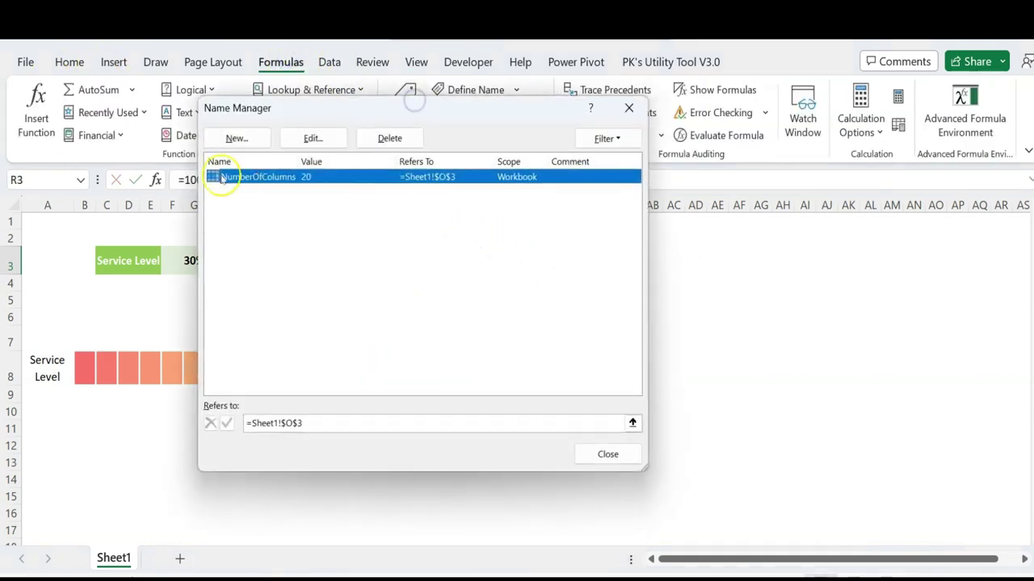
pyautogui.click(237, 138)
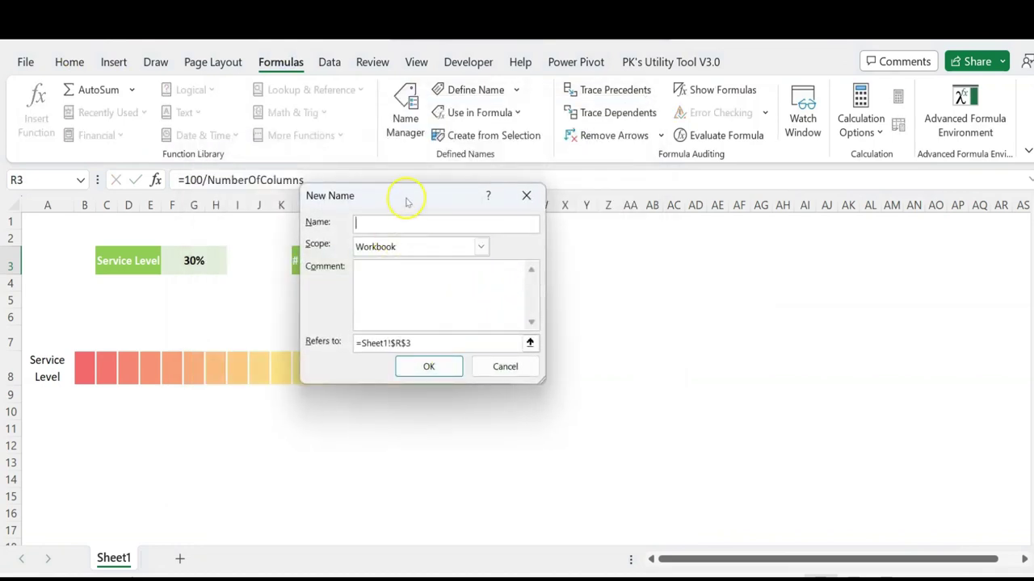
pyautogui.moveTo(407, 203); pyautogui.dragTo(445, 246)
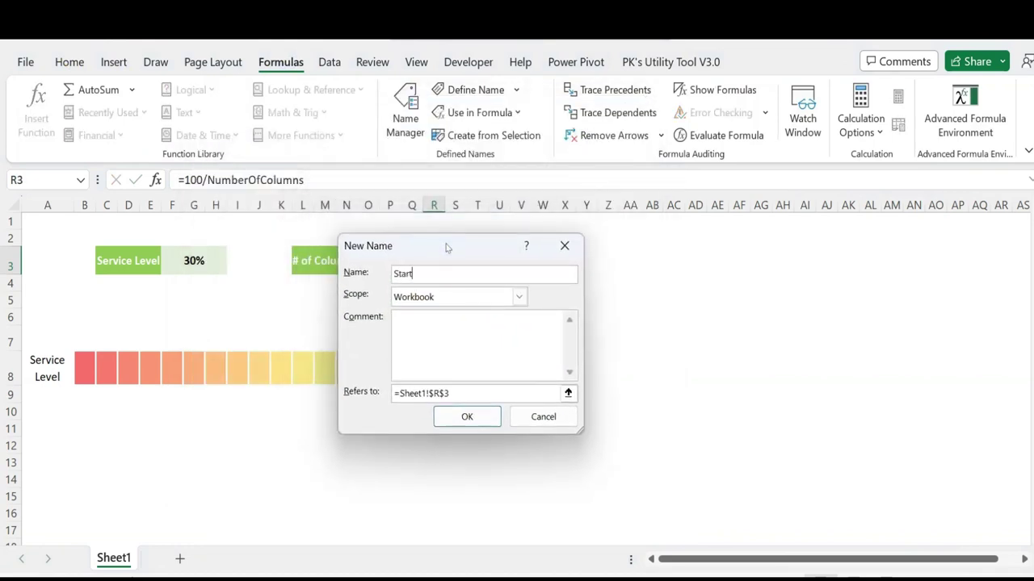
pyautogui.tripleClick(468, 393)
pyautogui.hotkey('ctrl', 'v')
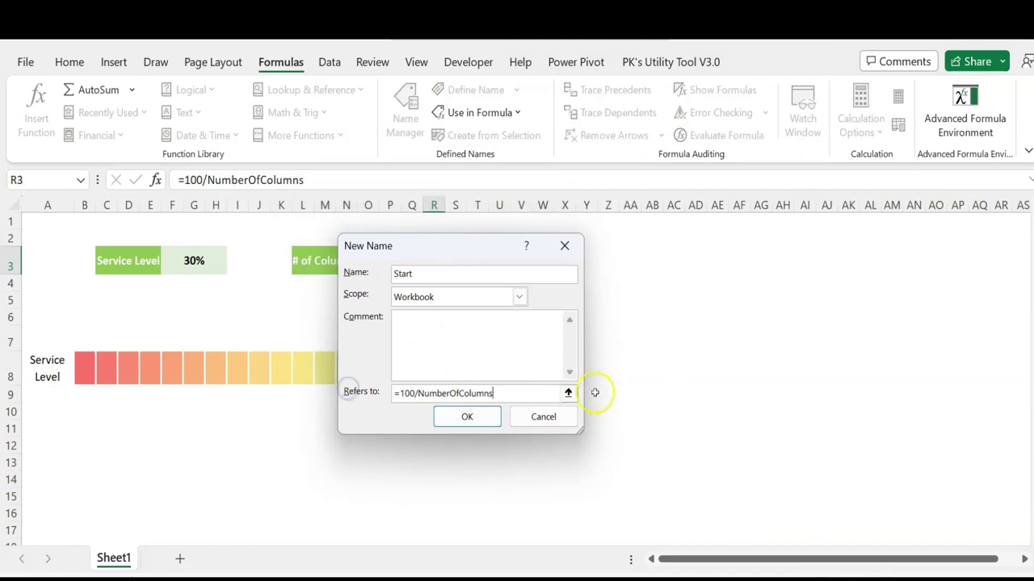
pyautogui.click(488, 417)
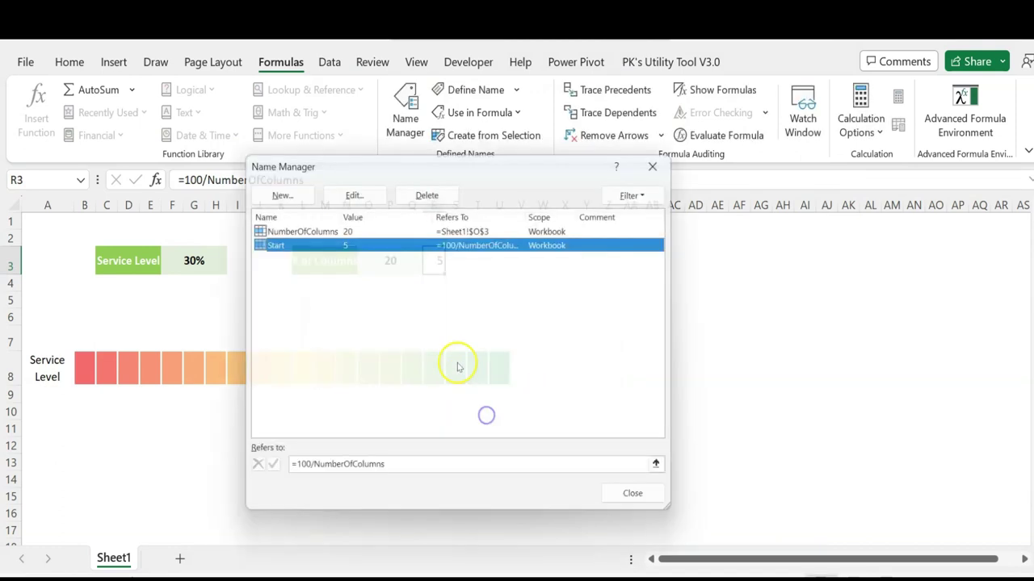
# Step: Define the name Step referring to =100/NumberOfColumns, close Name Manager, and select B7
pyautogui.click(282, 195)
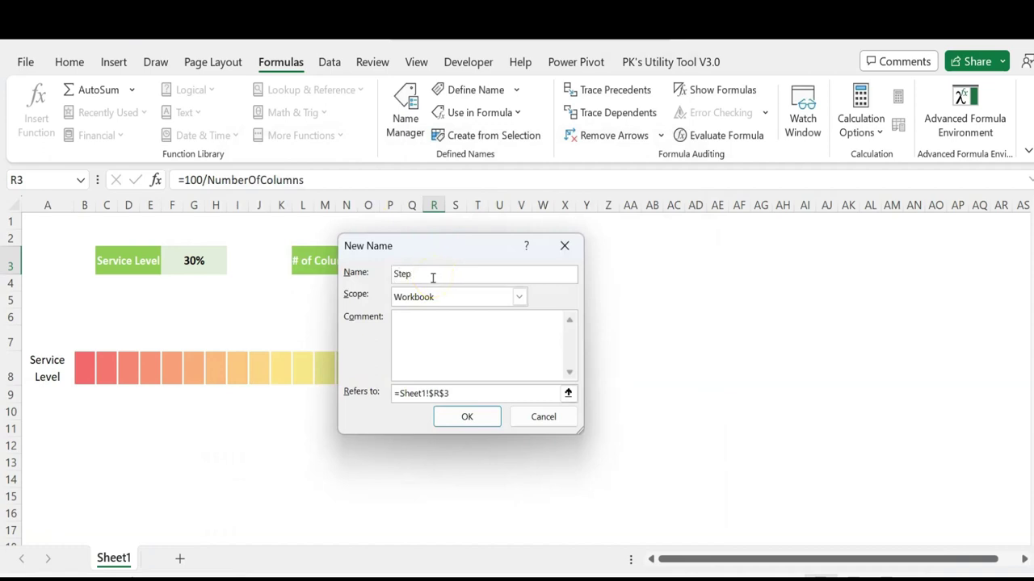
pyautogui.moveTo(476, 393); pyautogui.dragTo(339, 392)
pyautogui.hotkey('ctrl', 'v')
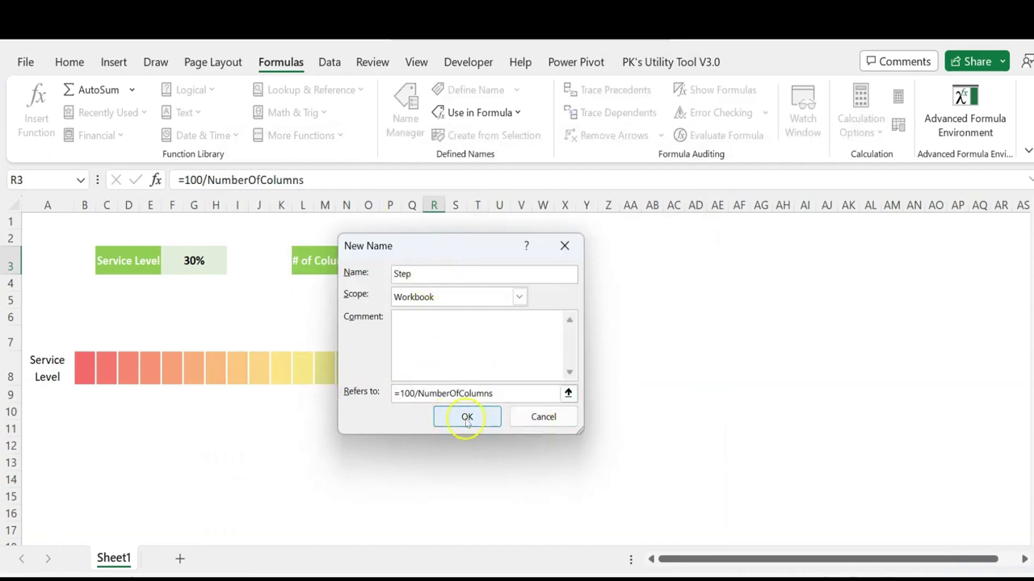
pyautogui.click(467, 417)
pyautogui.click(645, 504)
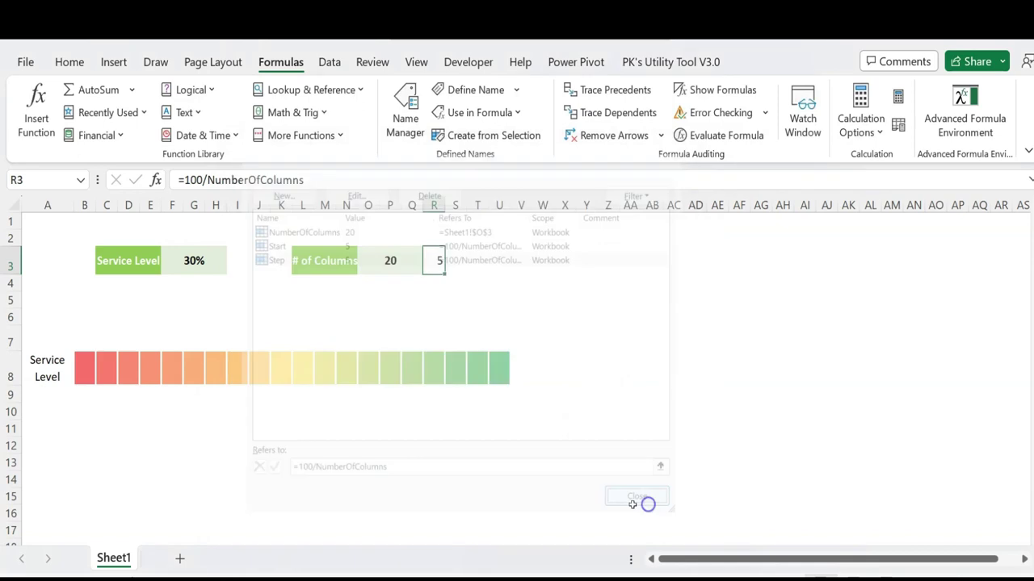
pyautogui.click(106, 397)
pyautogui.click(84, 340)
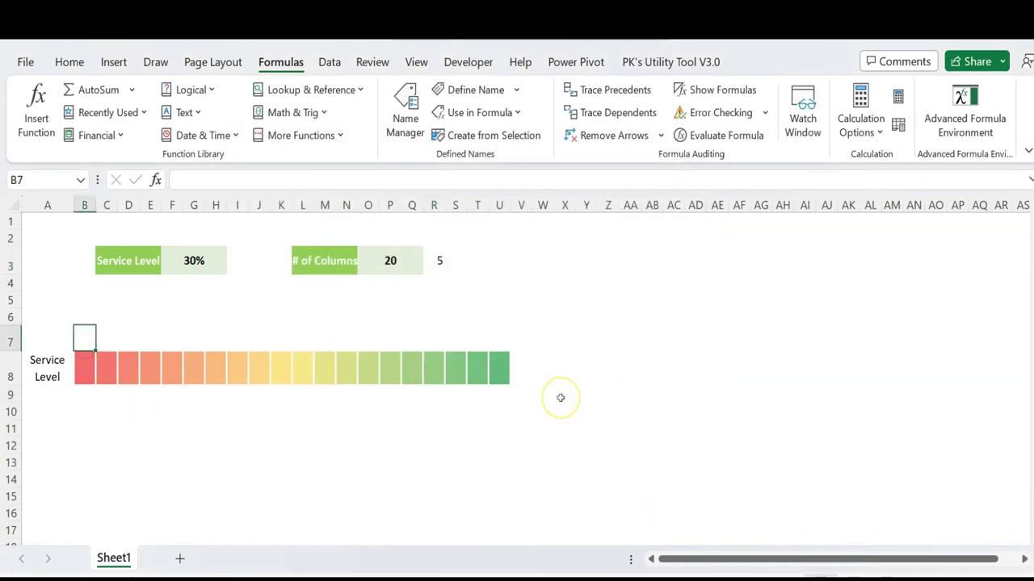
# Step: Enter =SEQUENCE(1,NumberOfColumns,Start,Step) in B7 using name autocomplete
pyautogui.write('=seq')
pyautogui.press('Tab')
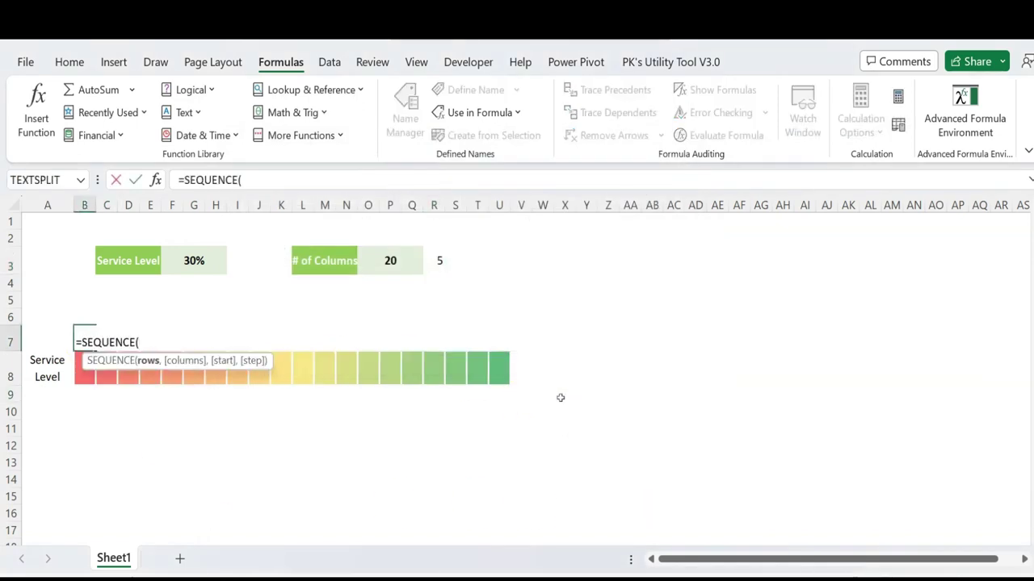
pyautogui.write('1,')
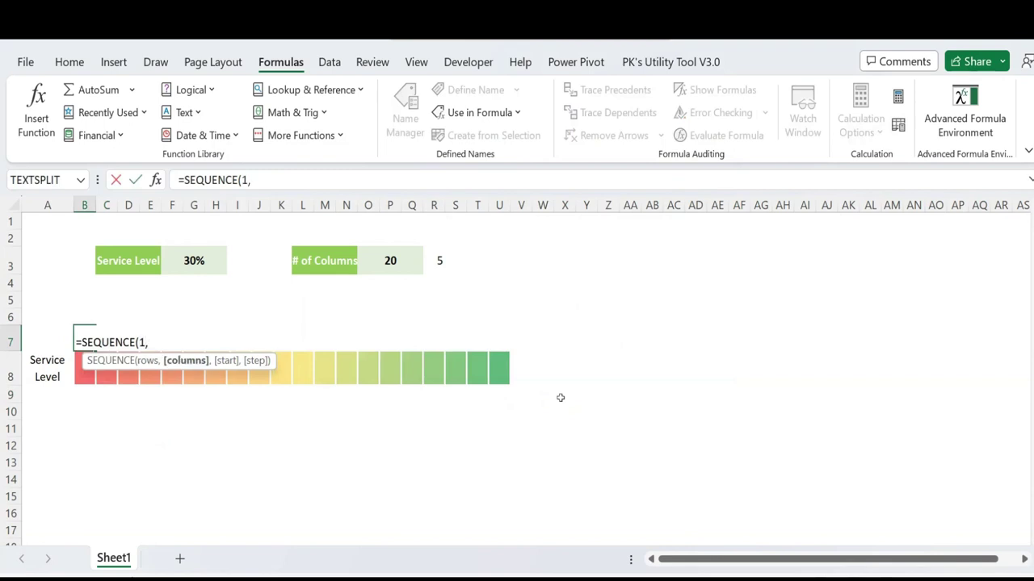
pyautogui.write('num')
pyautogui.press('Tab')
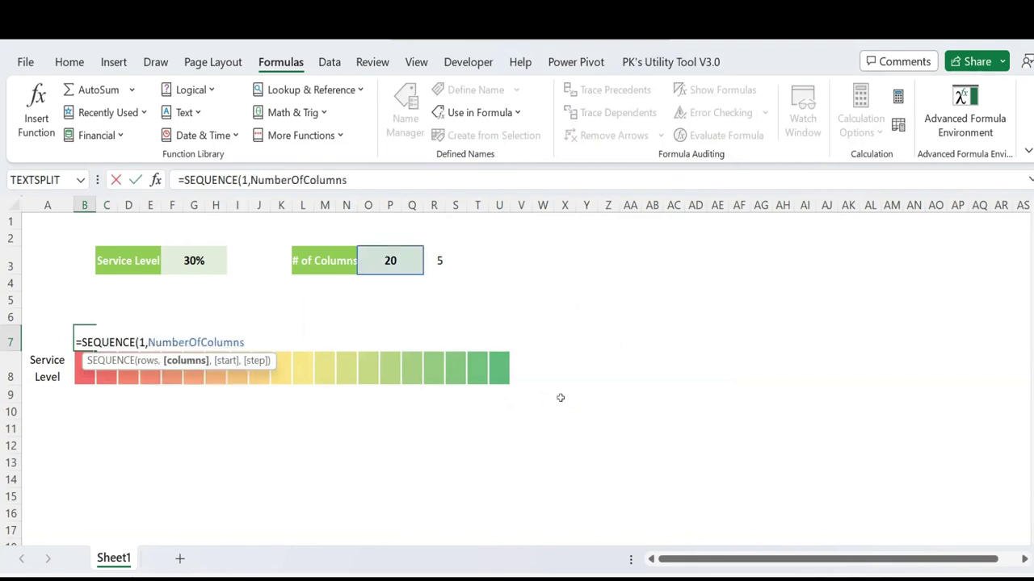
pyautogui.write(',')
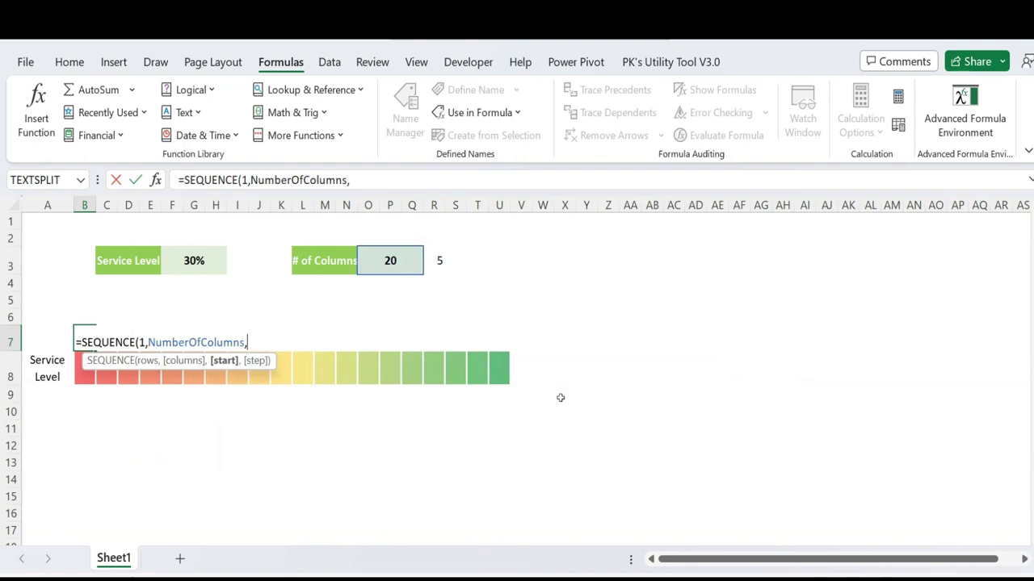
pyautogui.write('st')
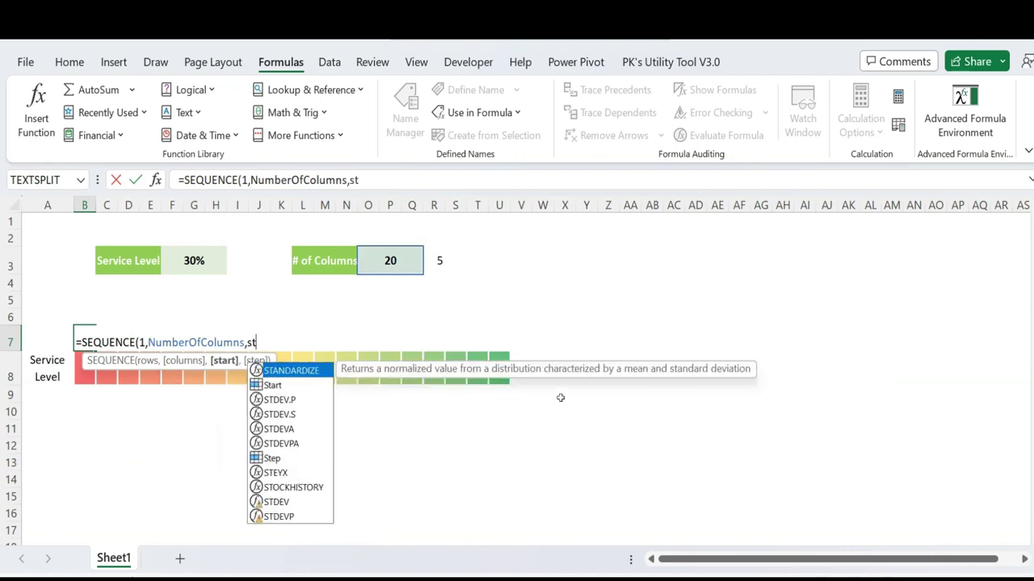
pyautogui.press('Down')
pyautogui.press('Tab')
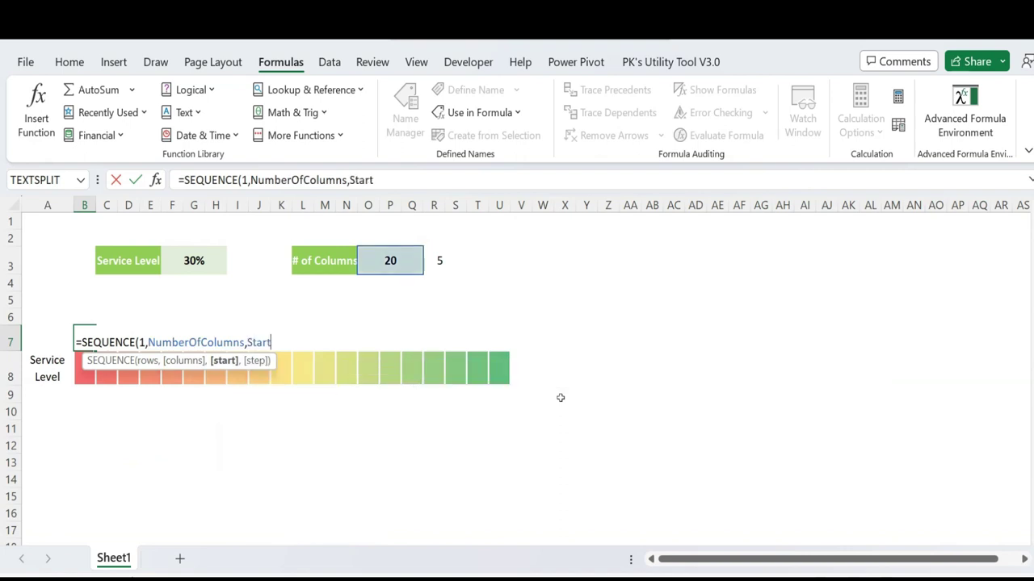
pyautogui.write(',ste')
pyautogui.press('Tab')
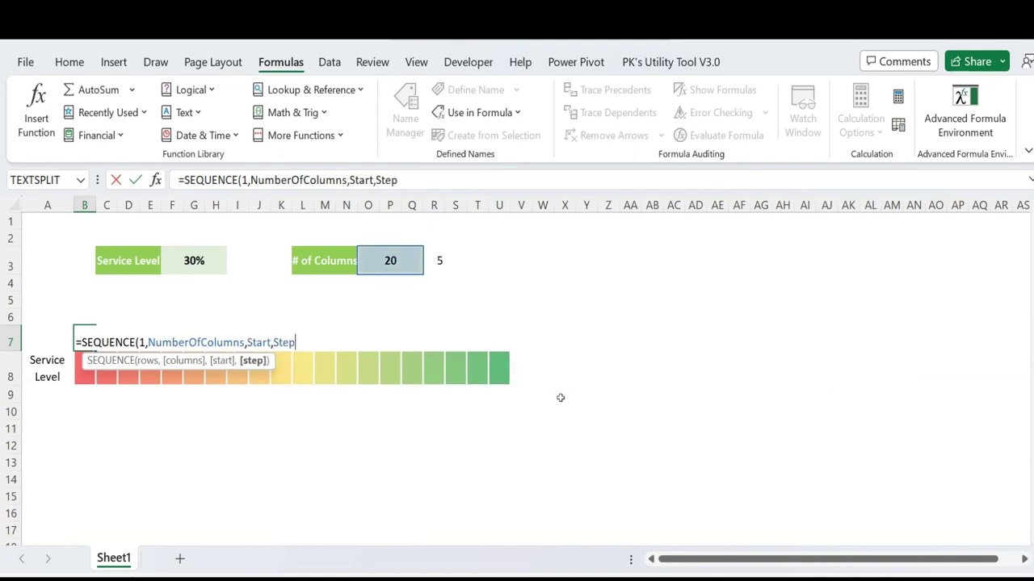
pyautogui.write(')')
pyautogui.hotkey('ctrl', 'Return')
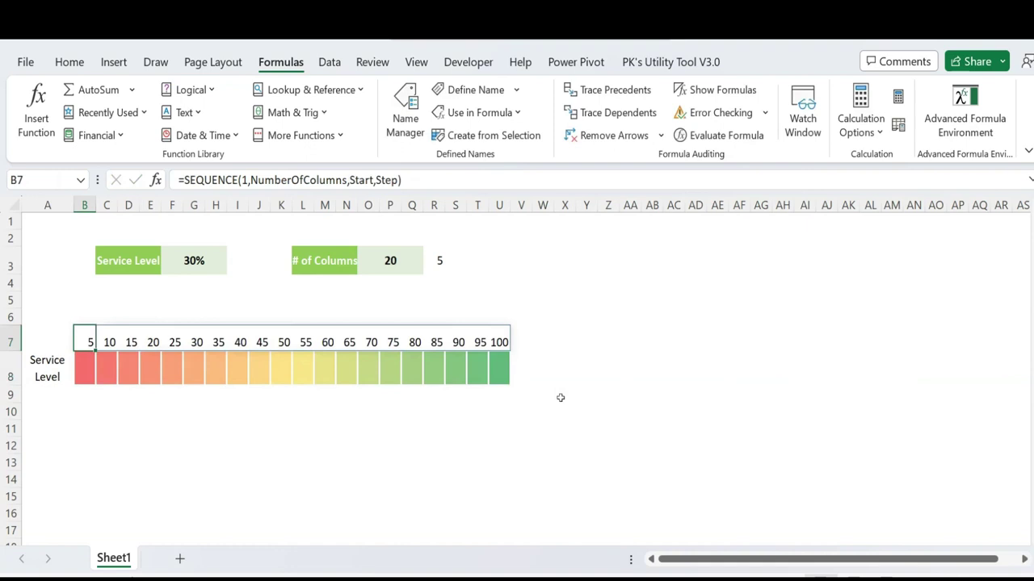
# Step: Check the spilled threshold values along row 7, then select the # of Columns cell
pyautogui.press('Right')
pyautogui.press('Right')
pyautogui.press('Right')
pyautogui.press('Right')
pyautogui.press('Right')
pyautogui.press('Right')
pyautogui.press('Right')
pyautogui.press('Left')
pyautogui.press('Left')
pyautogui.press('Left')
pyautogui.press('Left')
pyautogui.press('Left')
pyautogui.press('Left')
pyautogui.press('Left')
pyautogui.hotkey('ctrl', 'Right')
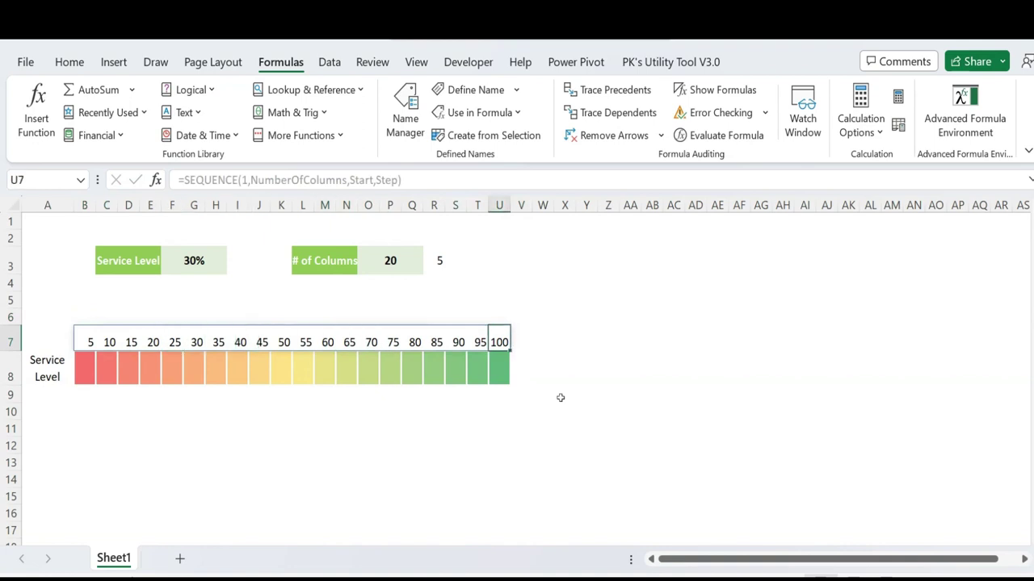
pyautogui.click(404, 265)
# Step: Set # of Columns to 5, 10, 20, then 40, watching the bar and thresholds resize
pyautogui.write('5')
pyautogui.press('Return')
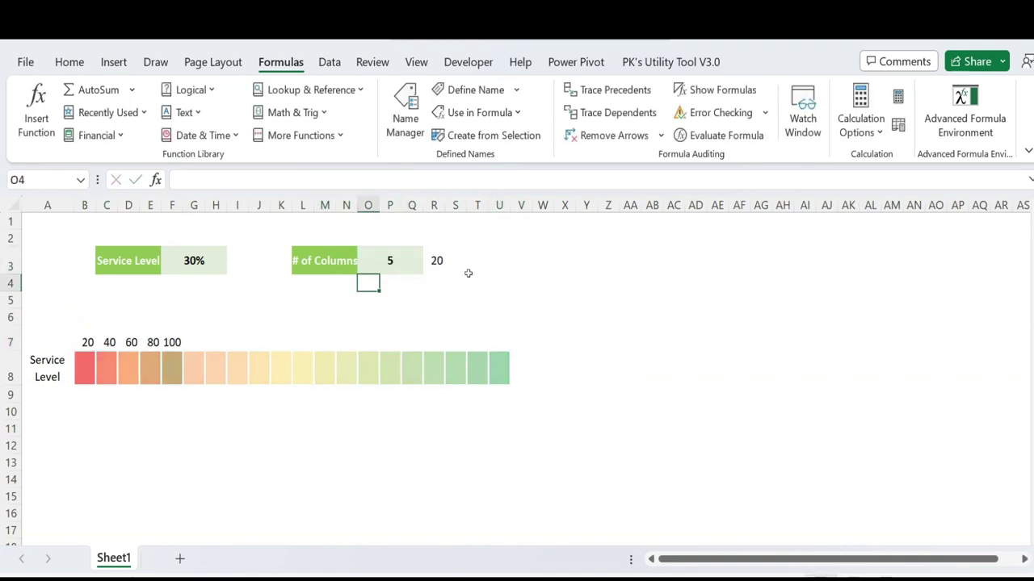
pyautogui.press('Up')
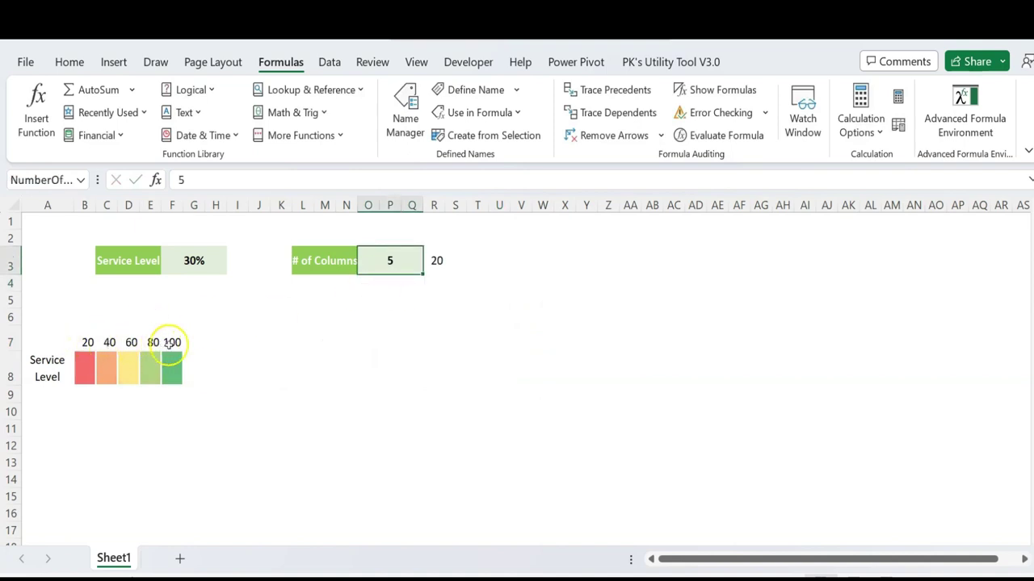
pyautogui.write('1')
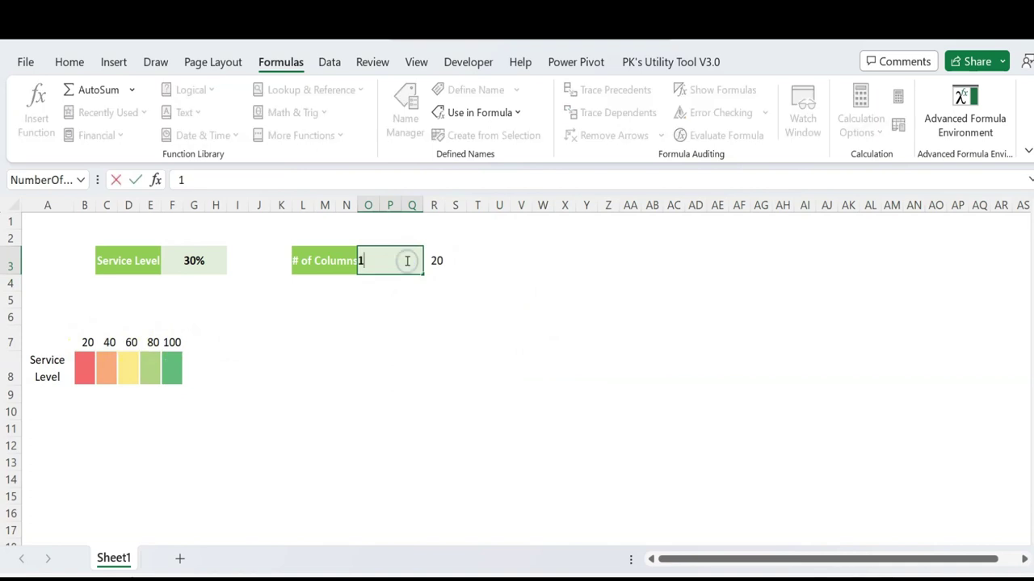
pyautogui.press('Return')
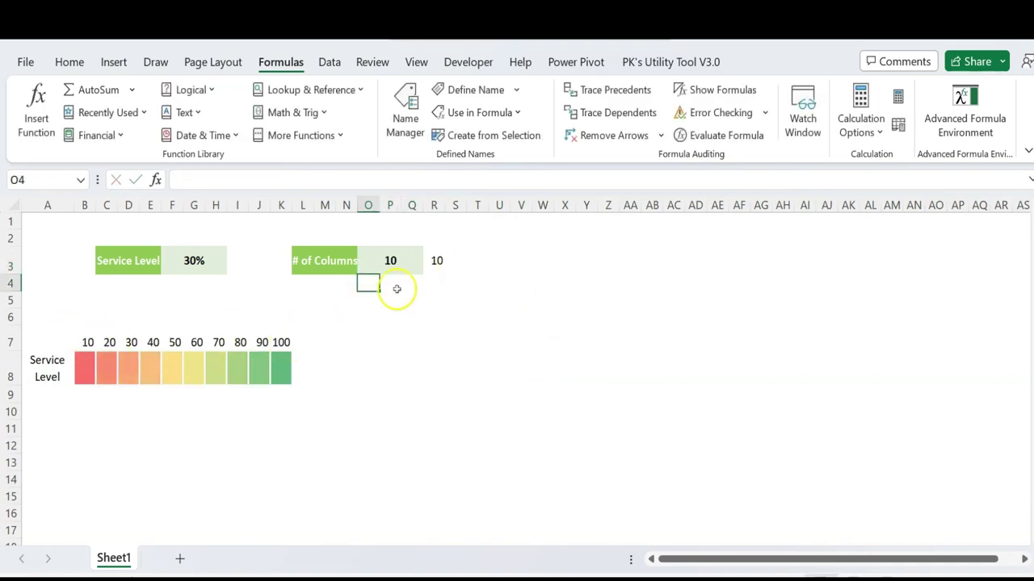
pyautogui.click(410, 259)
pyautogui.write('20')
pyautogui.press('Return')
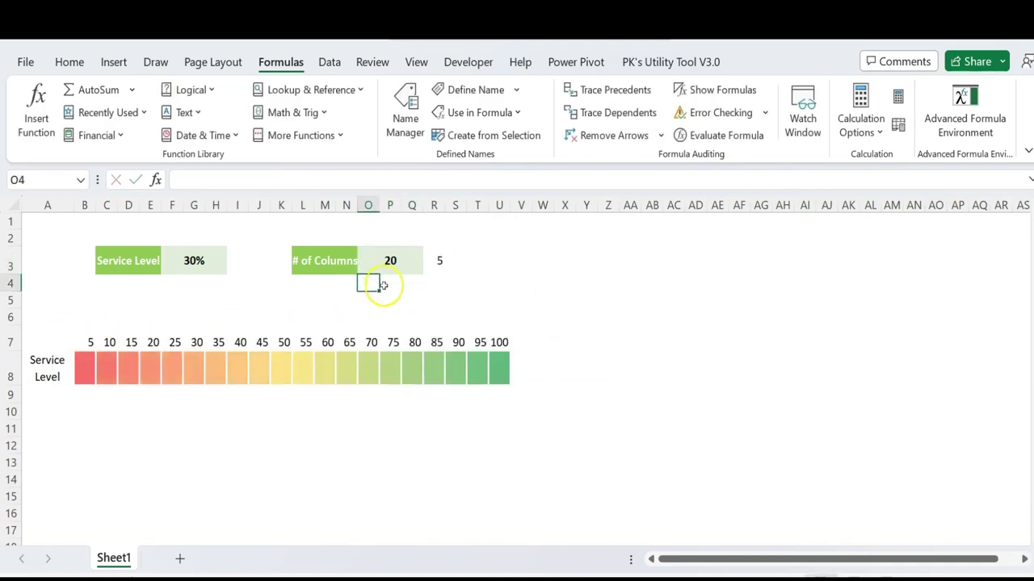
pyautogui.click(398, 261)
pyautogui.write('40')
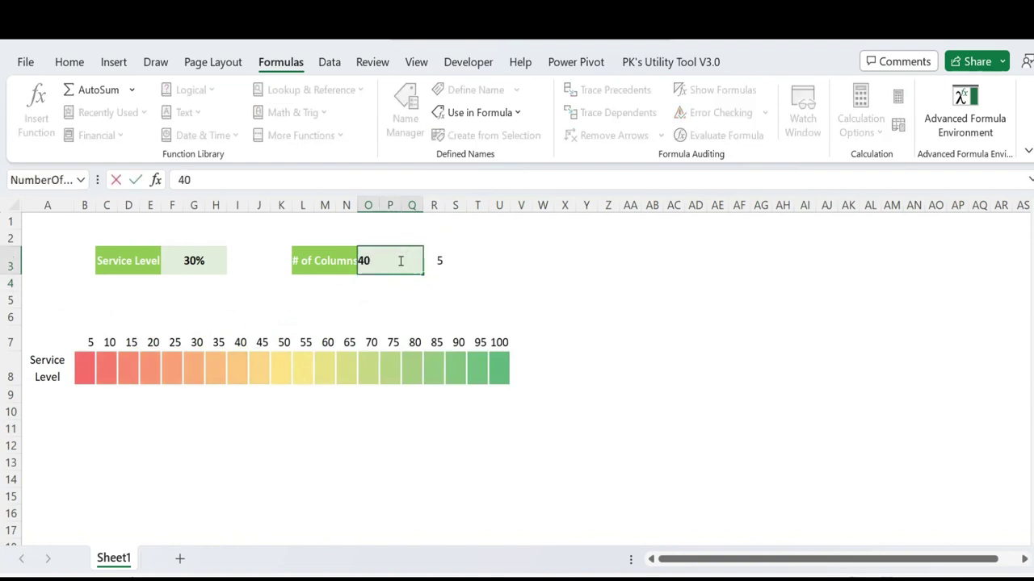
pyautogui.press('Return')
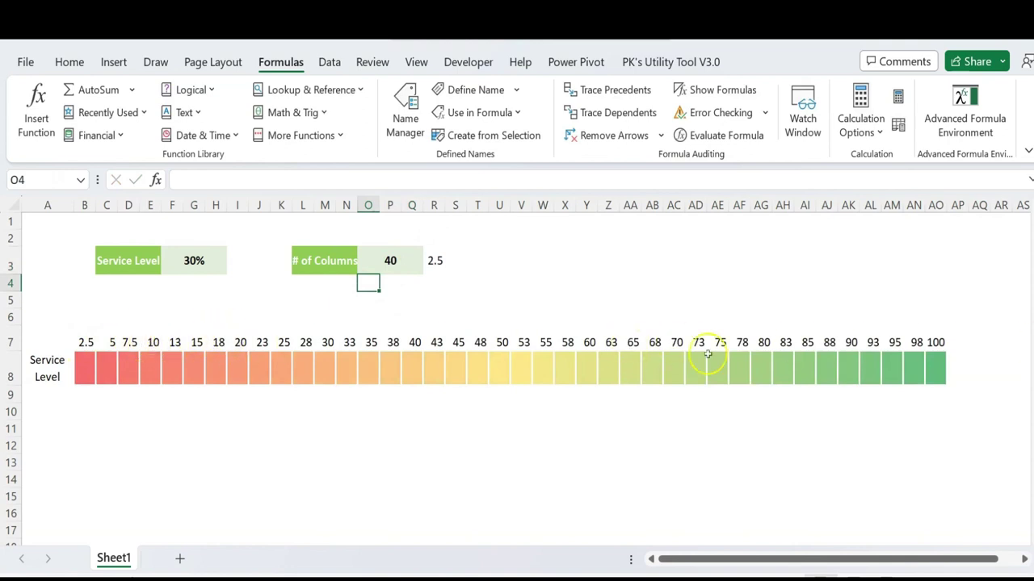
# Step: Append /100 to B7's SEQUENCE formula so the thresholds become fractions
pyautogui.click(194, 260)
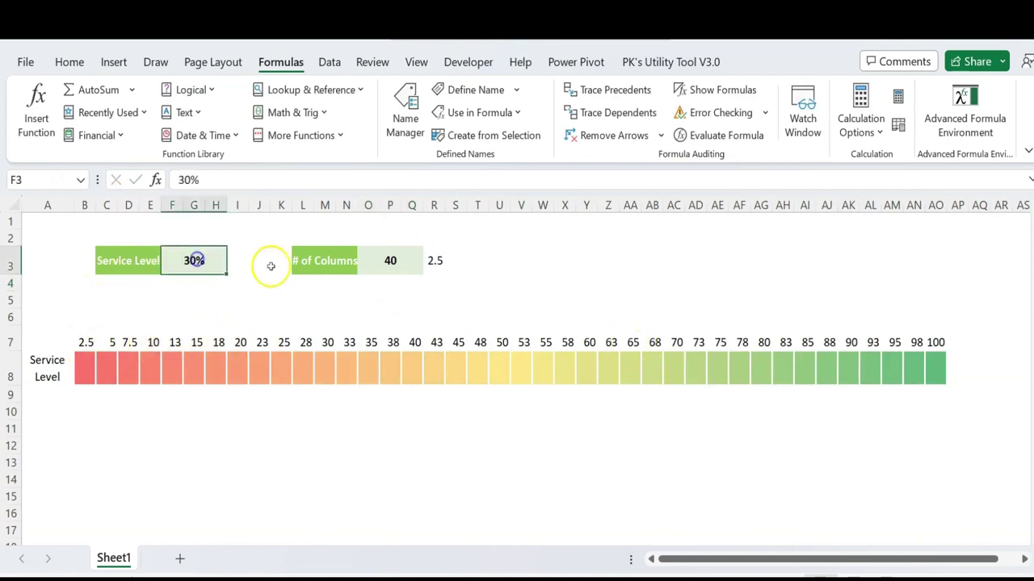
pyautogui.click(85, 343)
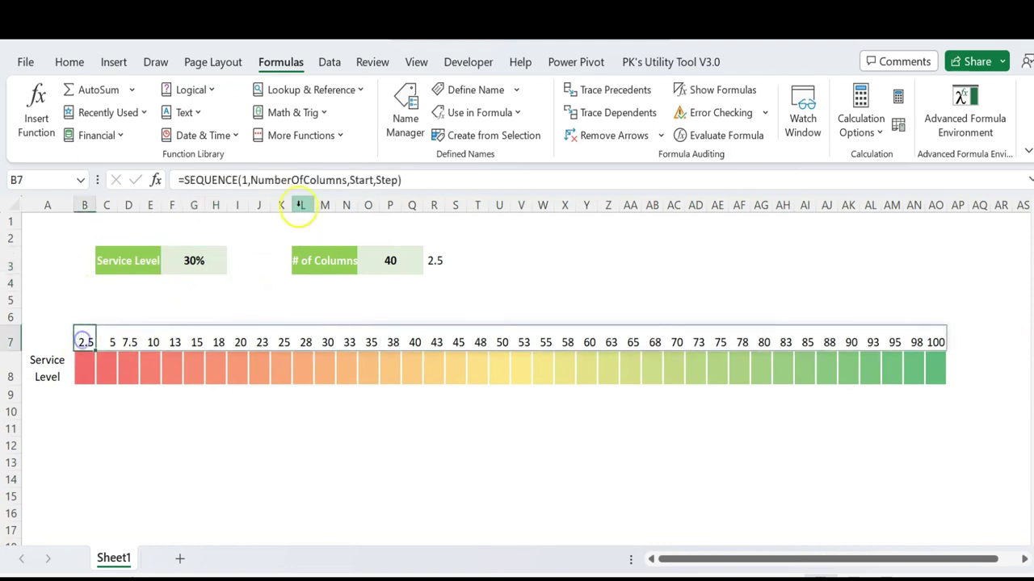
pyautogui.click(444, 181)
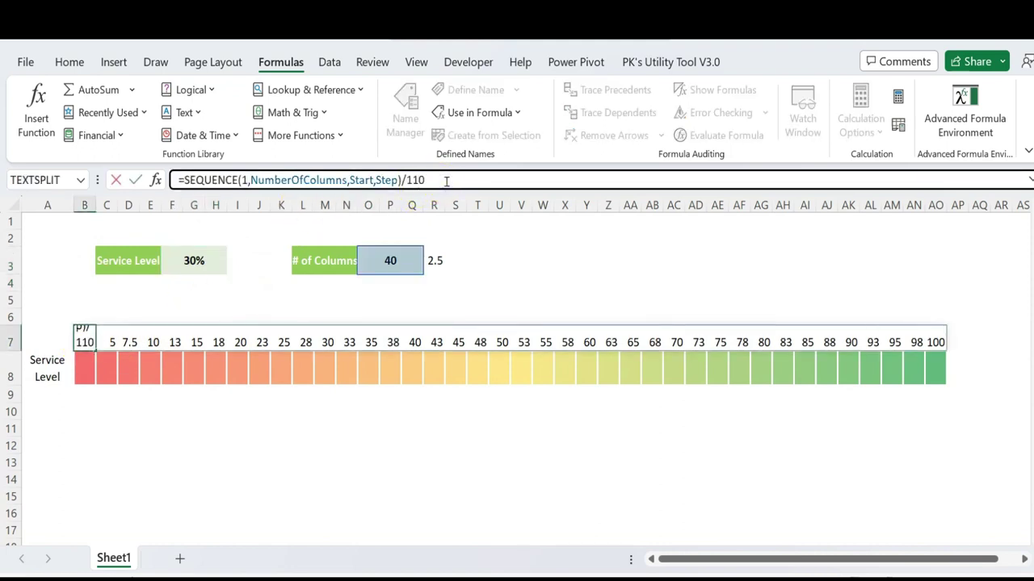
pyautogui.press('Return')
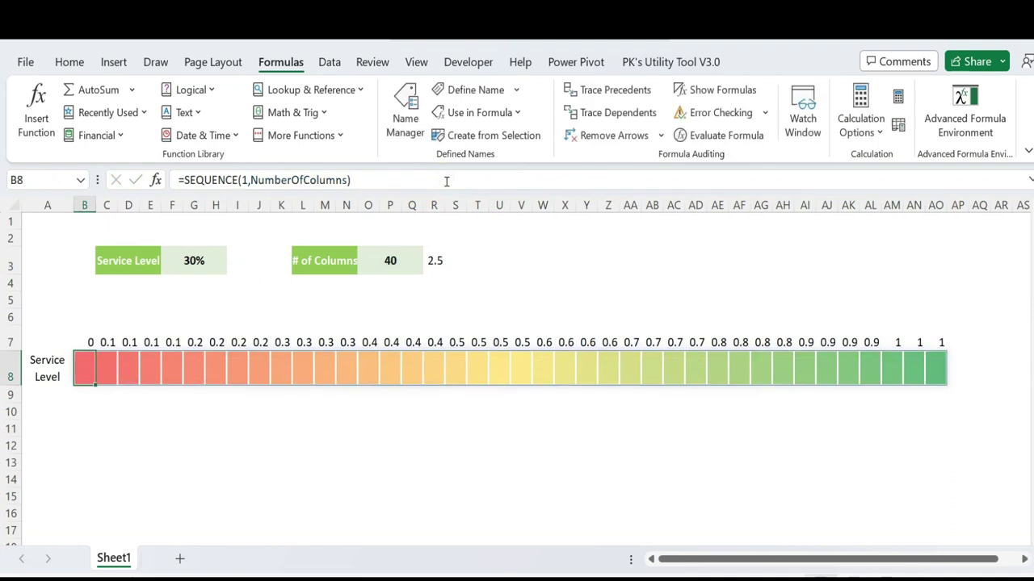
# Step: Format the spilled row 7 values as percentages and shrink their font to 8 points
pyautogui.hotkey('ctrl', 'Right')
pyautogui.hotkey('ctrl', 'Left')
pyautogui.hotkey('ctrl', 'shift', 'Right')
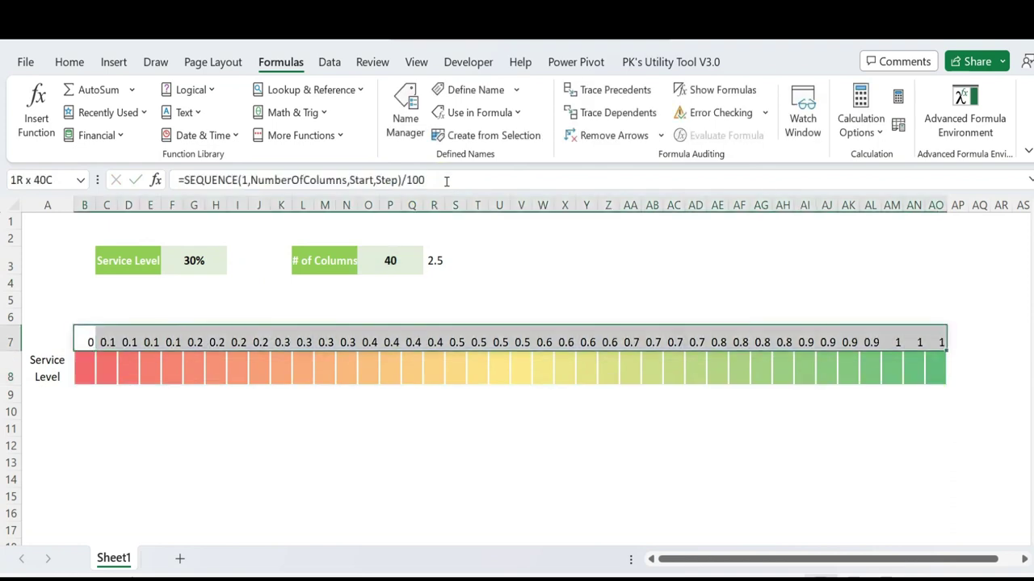
pyautogui.click(71, 62)
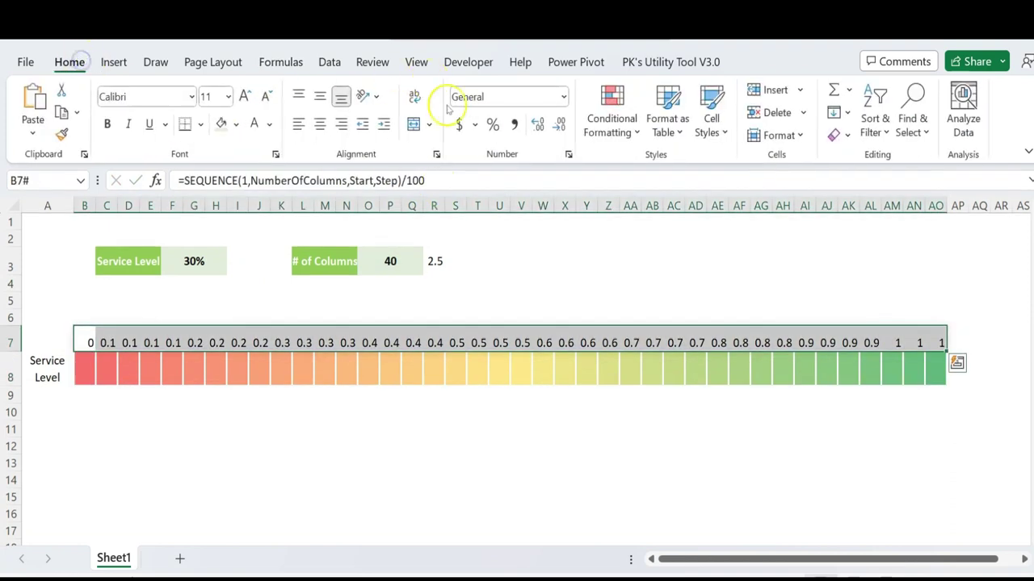
pyautogui.click(492, 125)
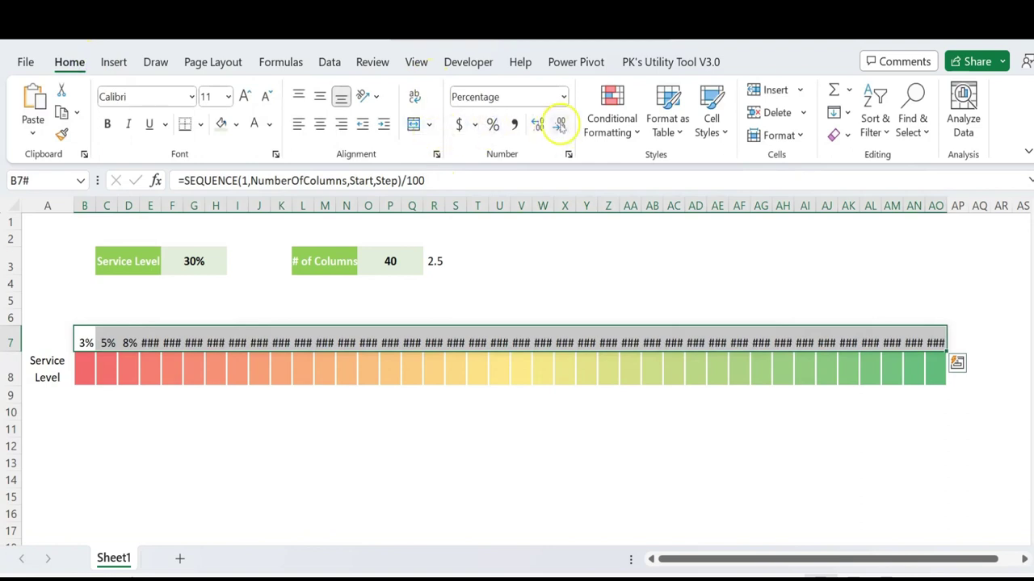
pyautogui.click(268, 97)
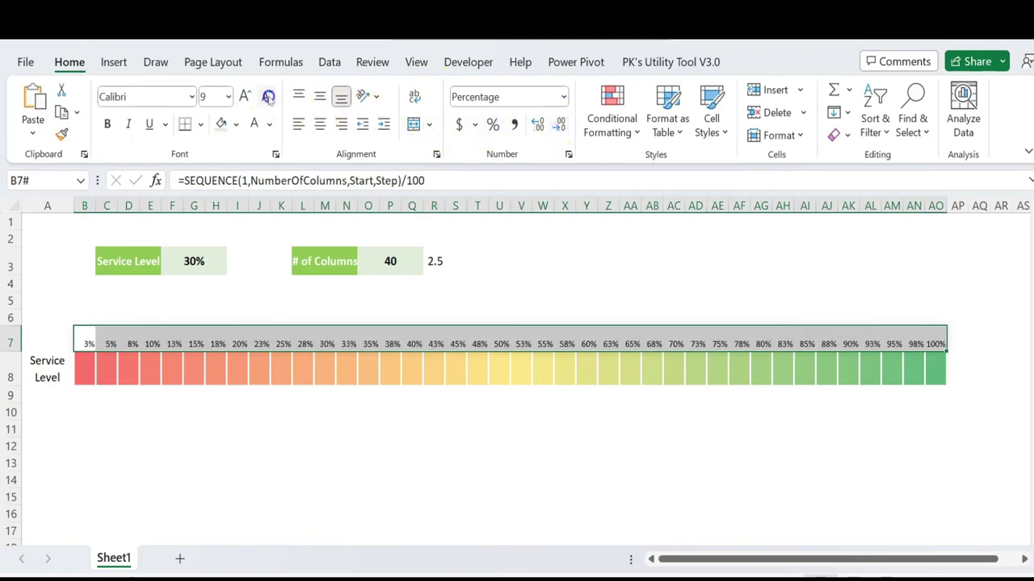
pyautogui.click(499, 283)
# Step: Check B7's formula and the 15% threshold in G7 against the 30% Service Level
pyautogui.click(88, 344)
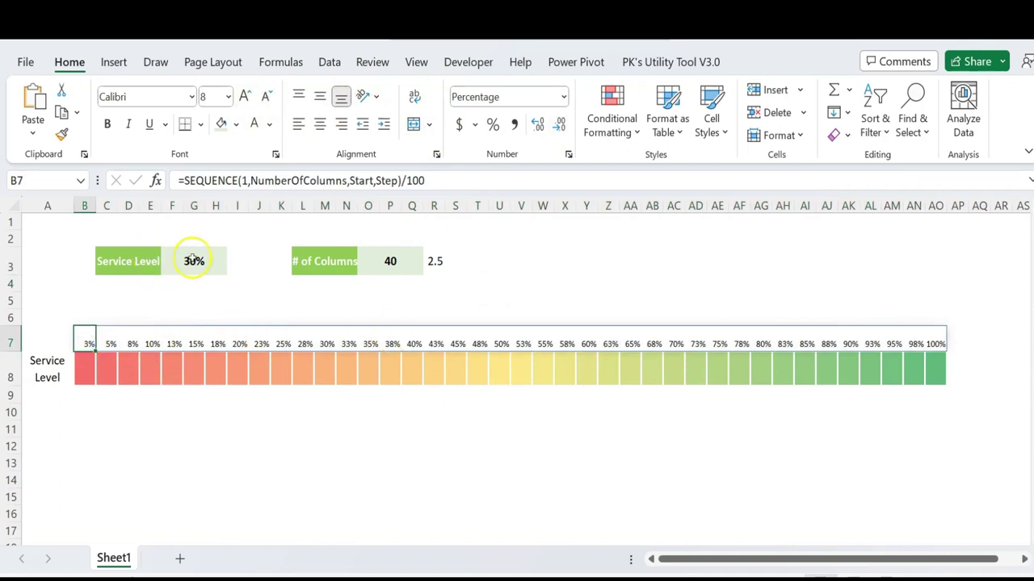
pyautogui.click(194, 261)
pyautogui.click(195, 346)
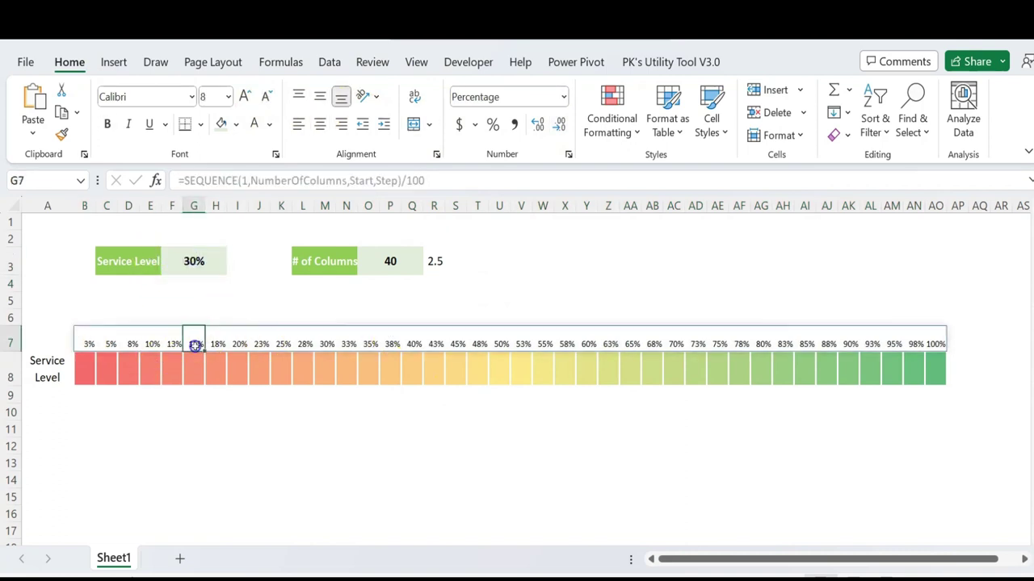
pyautogui.click(196, 261)
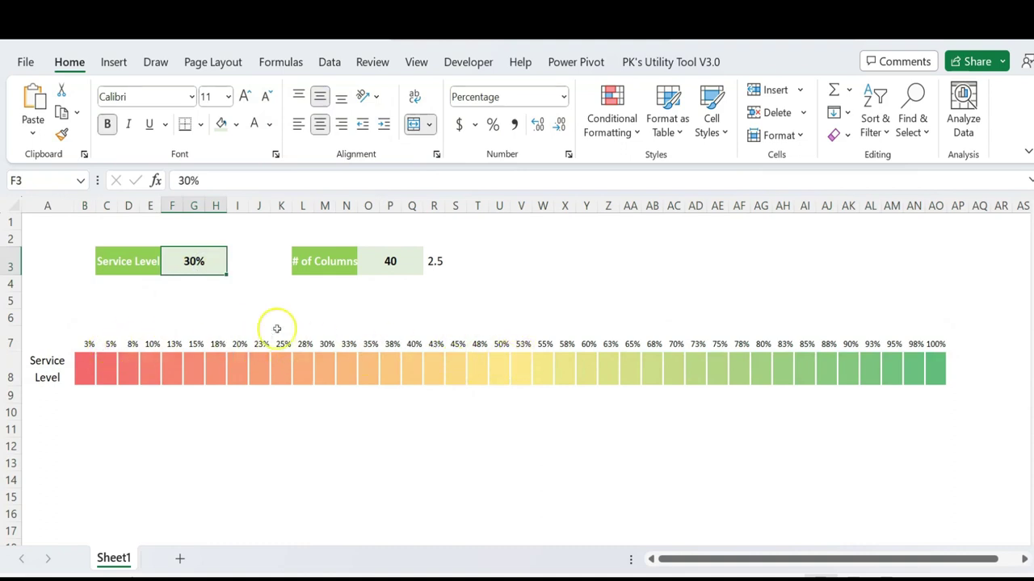
pyautogui.click(87, 345)
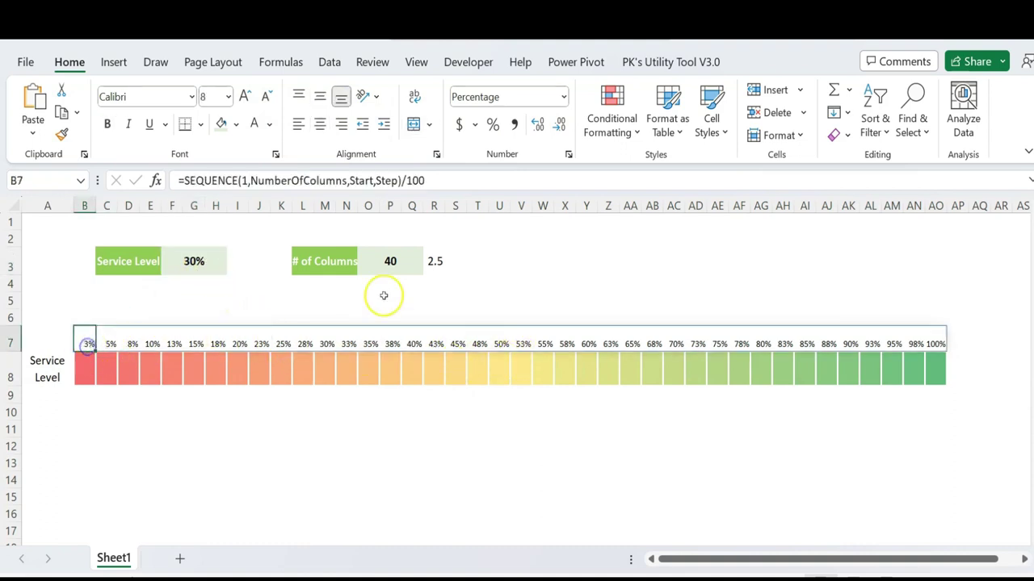
# Step: Change the Service Level in F3 to 2%
pyautogui.click(194, 261)
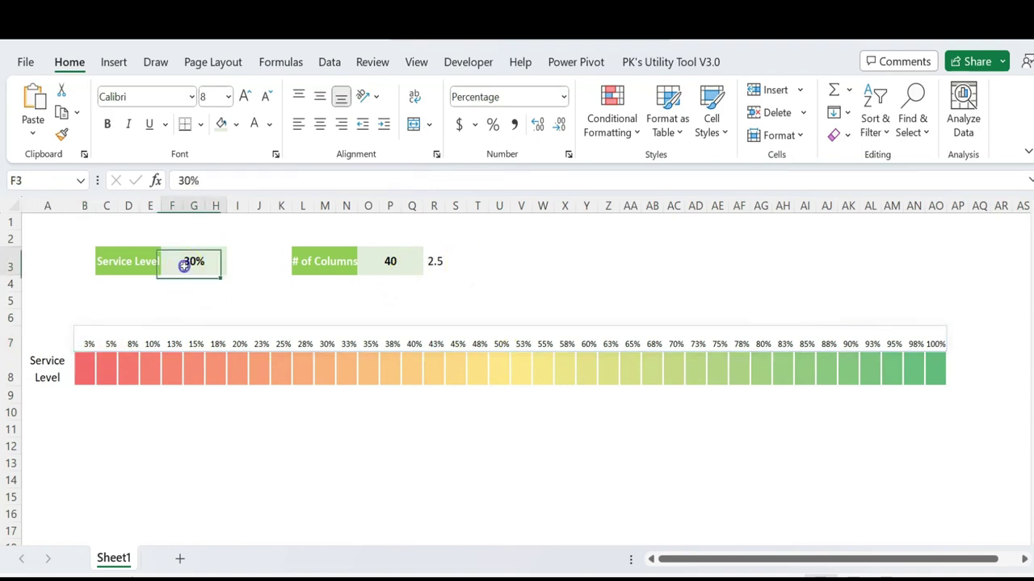
pyautogui.write('2')
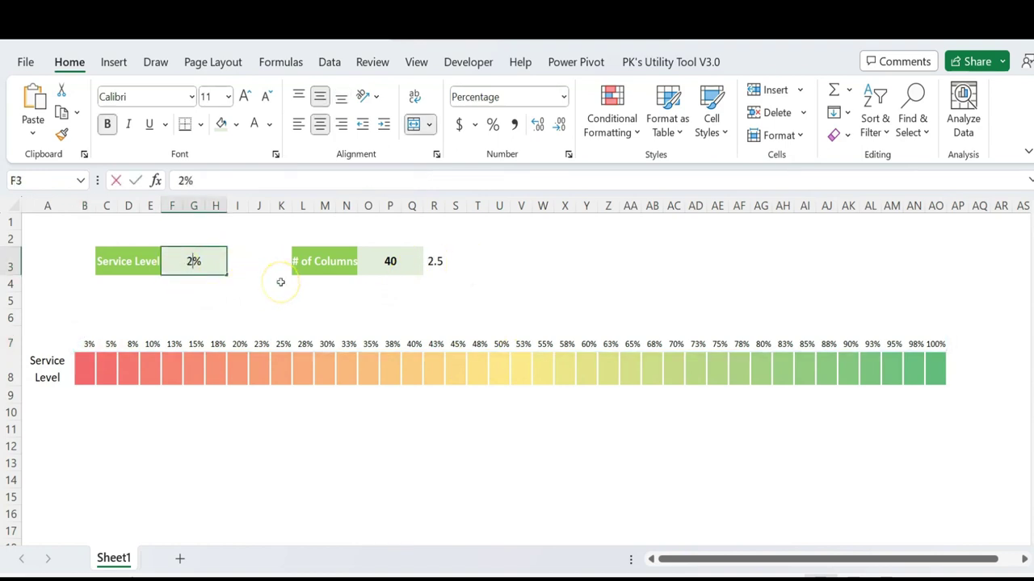
pyautogui.press('Return')
pyautogui.click(89, 345)
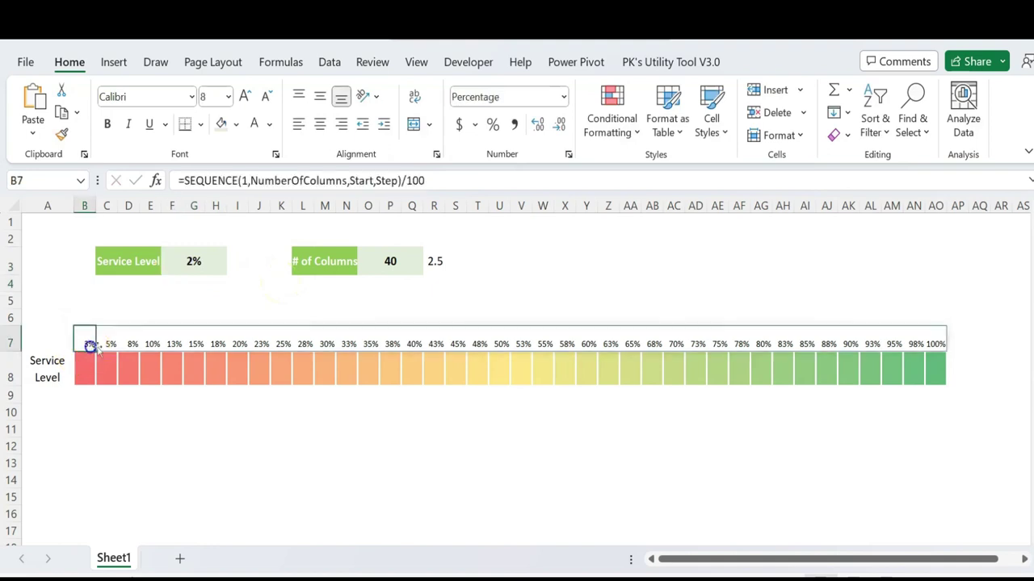
pyautogui.click(211, 264)
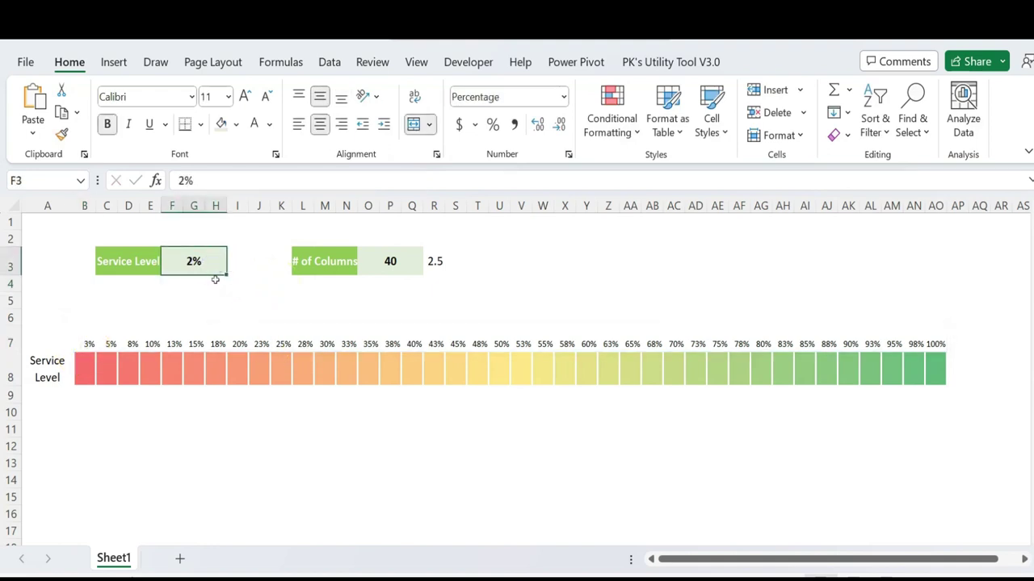
# Step: Enter =CEILING(F3,R3/100) in C5
pyautogui.click(106, 302)
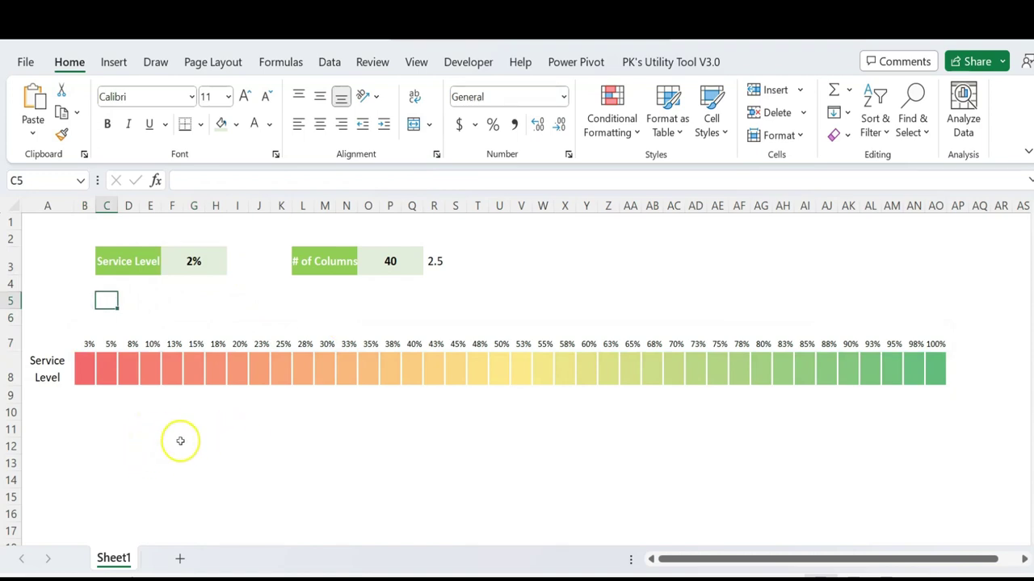
pyautogui.write('=ce')
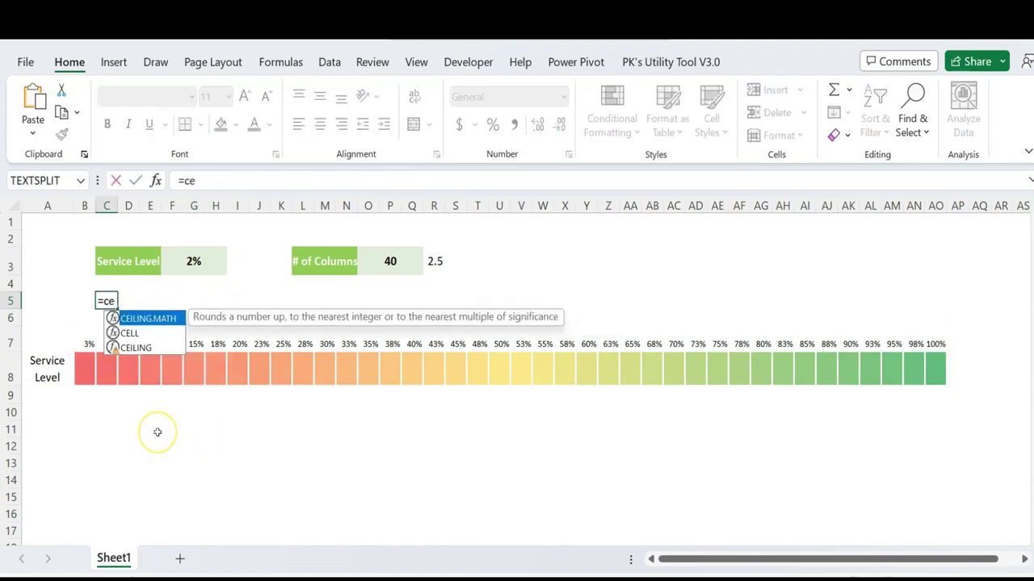
pyautogui.press('Down')
pyautogui.press('Down')
pyautogui.press('Tab')
pyautogui.press('Up')
pyautogui.press('Up')
pyautogui.press('Right')
pyautogui.write(',')
pyautogui.click(173, 429)
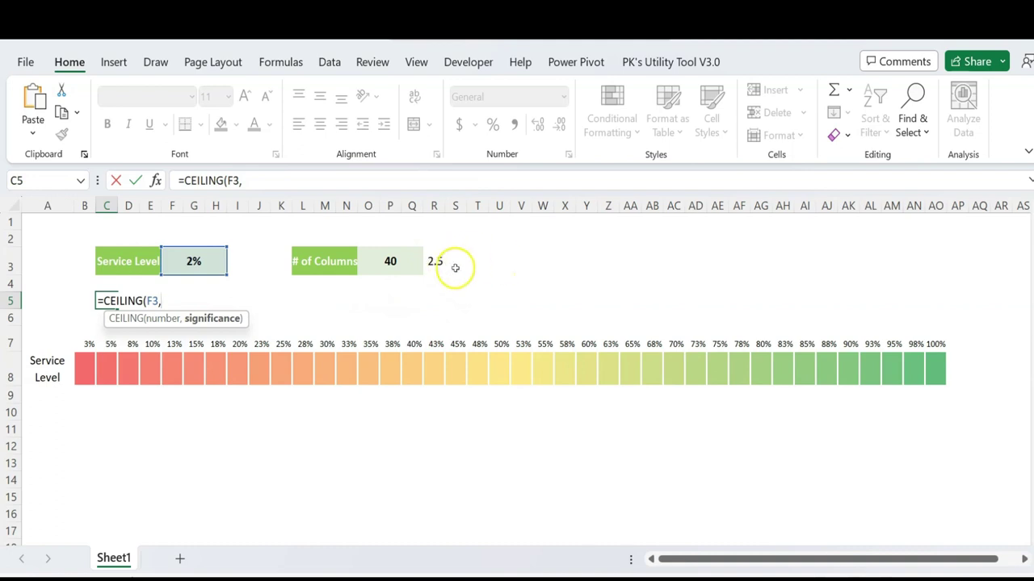
pyautogui.click(435, 261)
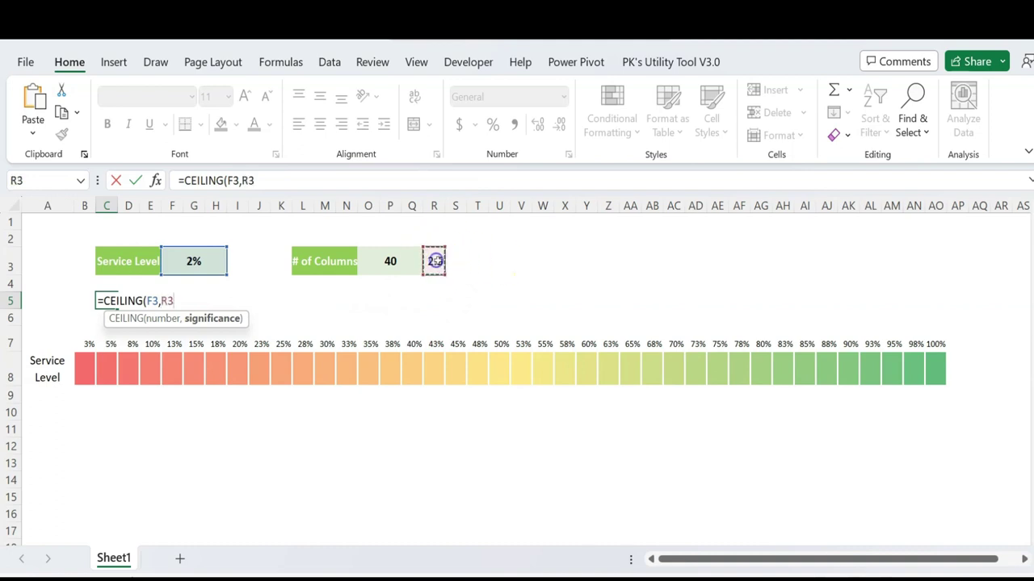
pyautogui.click(267, 181)
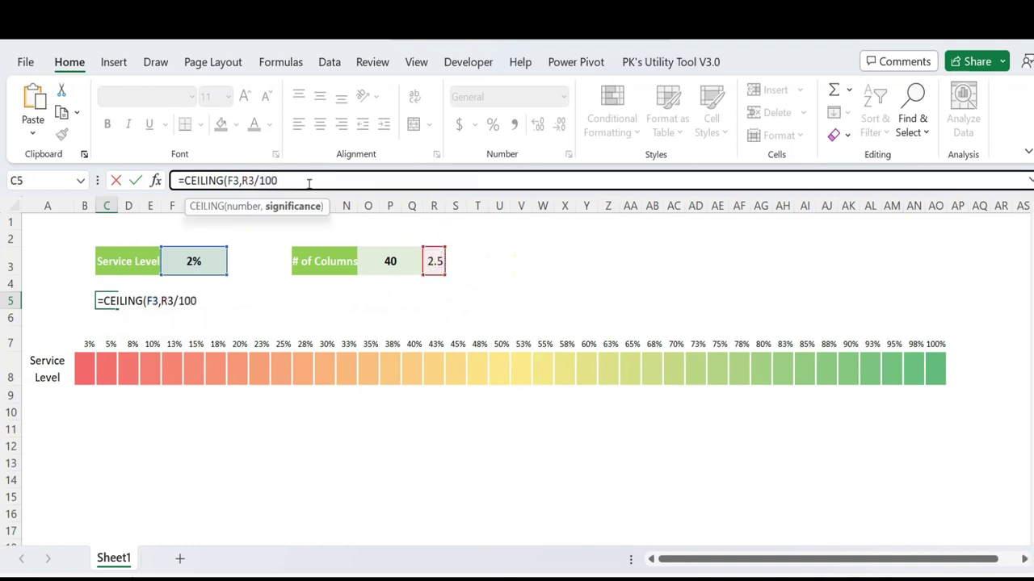
pyautogui.hotkey('ctrl', 'Return')
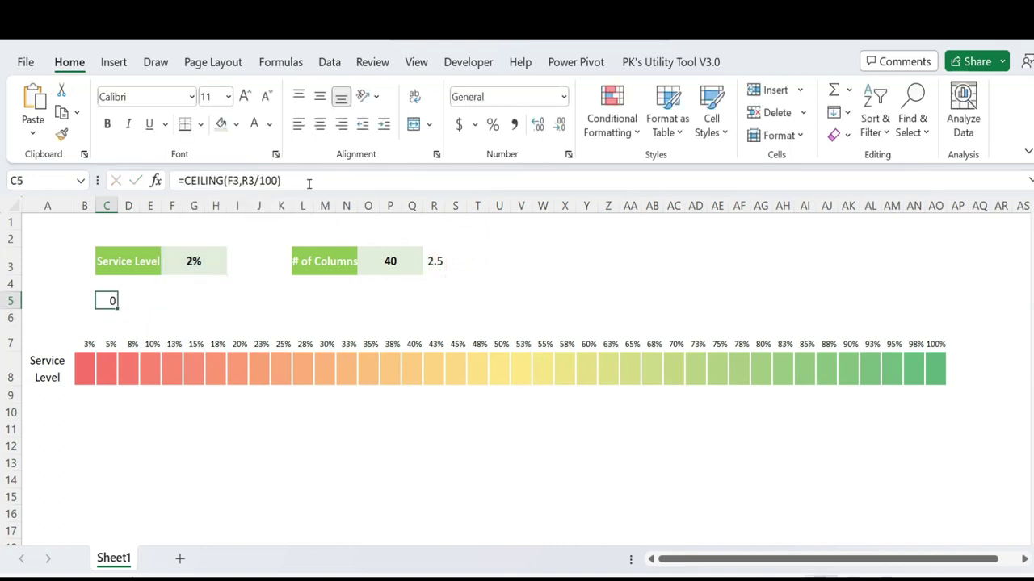
# Step: Show C5's result as a smaller-font percentage, 2.5%
pyautogui.click(537, 124)
pyautogui.click(265, 96)
pyautogui.click(266, 96)
pyautogui.click(265, 96)
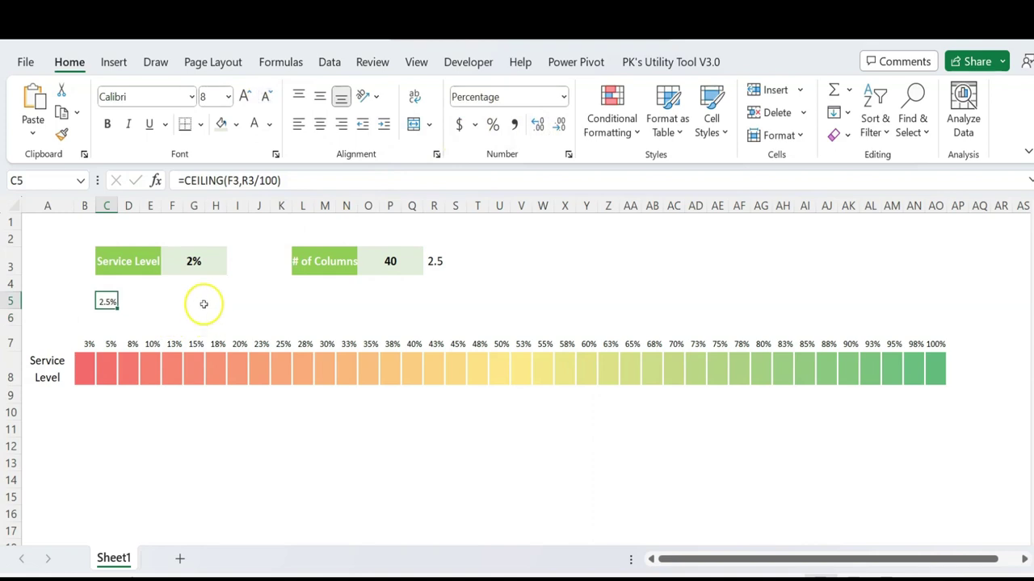
pyautogui.click(402, 261)
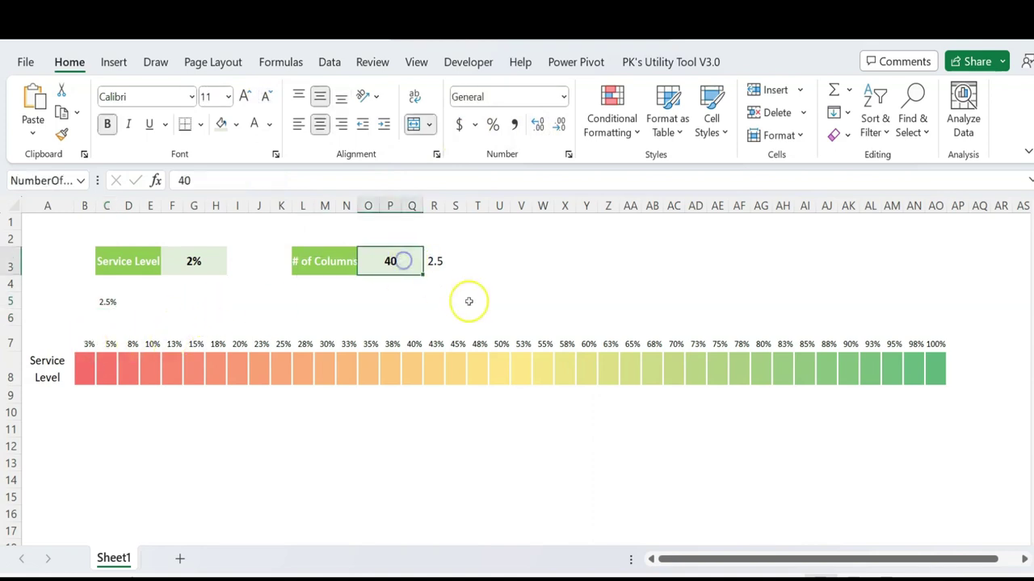
# Step: Set the number of columns to 10 and shrink C5's font so its value fits
pyautogui.write('10')
pyautogui.press('Return')
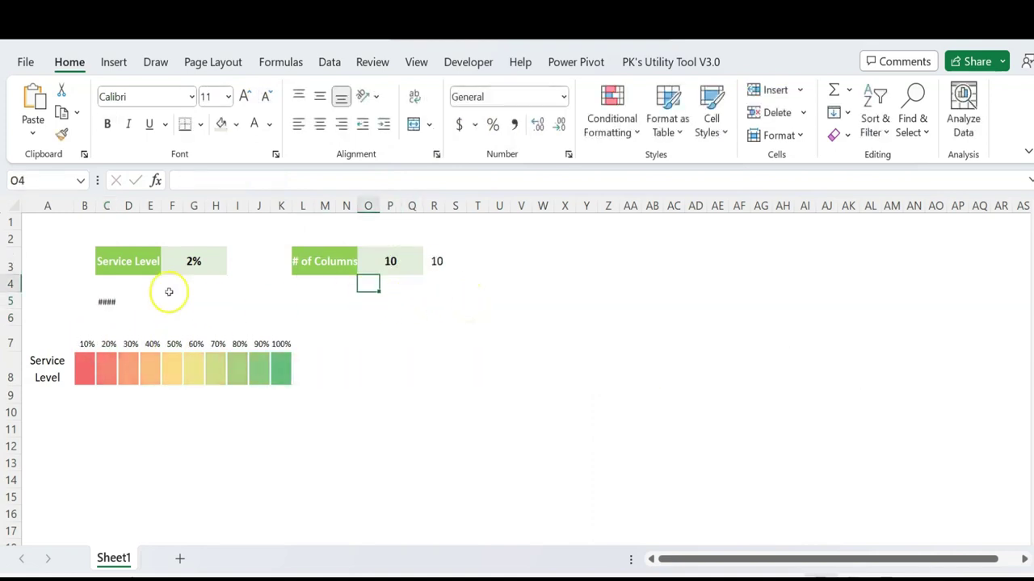
pyautogui.click(103, 301)
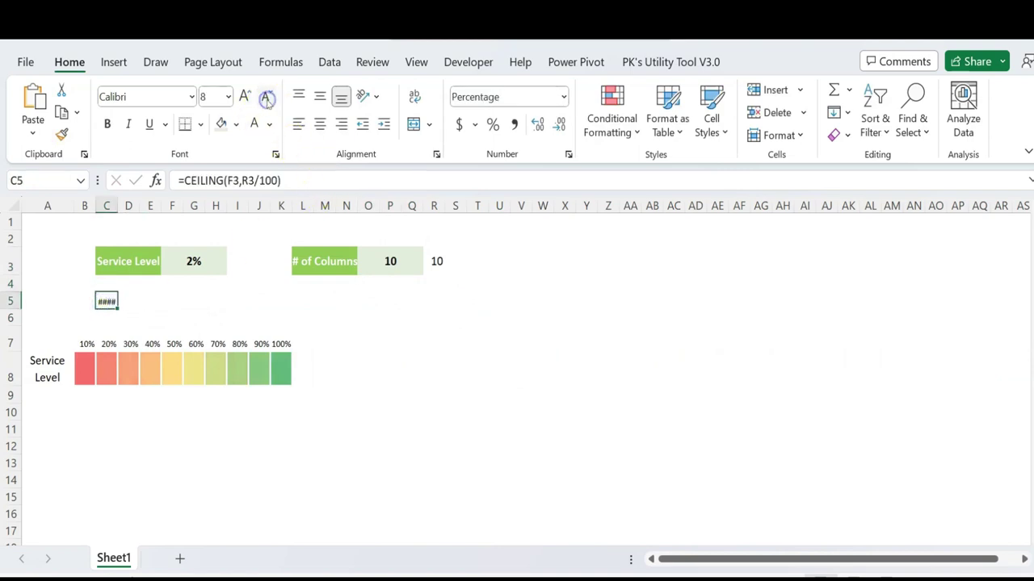
pyautogui.click(265, 97)
pyautogui.click(196, 299)
pyautogui.click(106, 301)
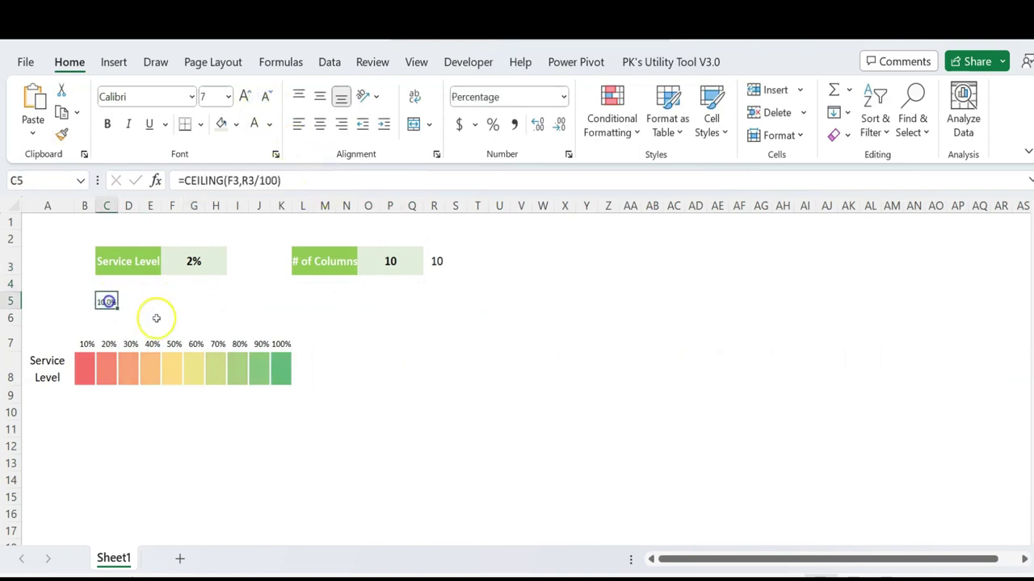
# Step: Change the number of columns to 20 and review C5's R3/100 term
pyautogui.click(404, 258)
pyautogui.write('20')
pyautogui.press('Return')
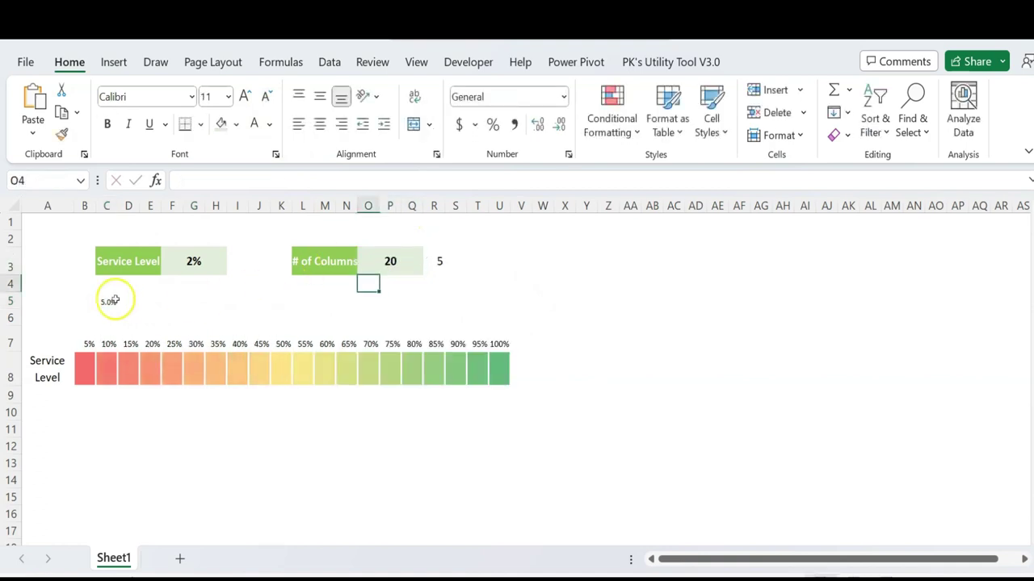
pyautogui.click(108, 300)
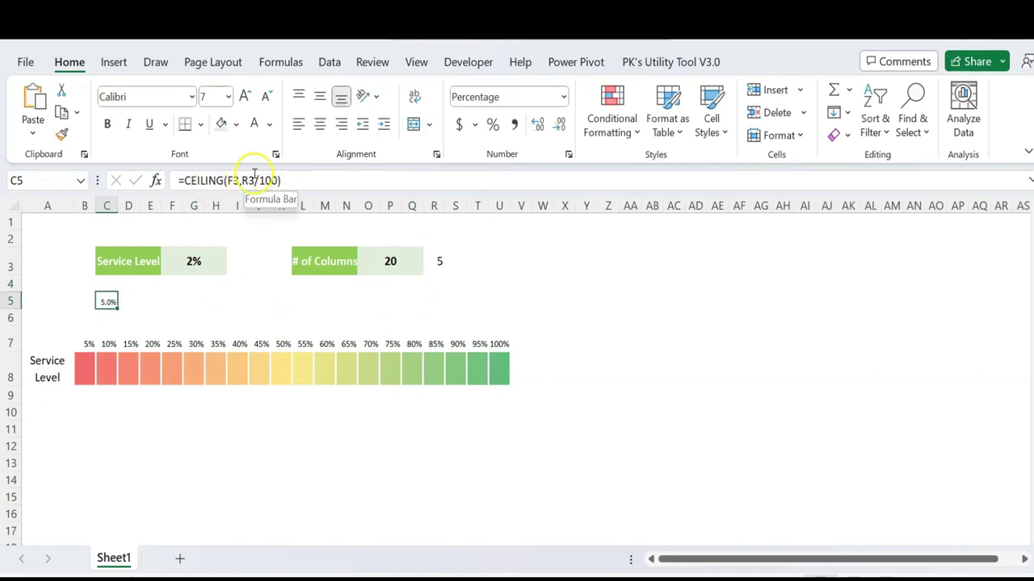
pyautogui.moveTo(242, 180); pyautogui.dragTo(281, 181)
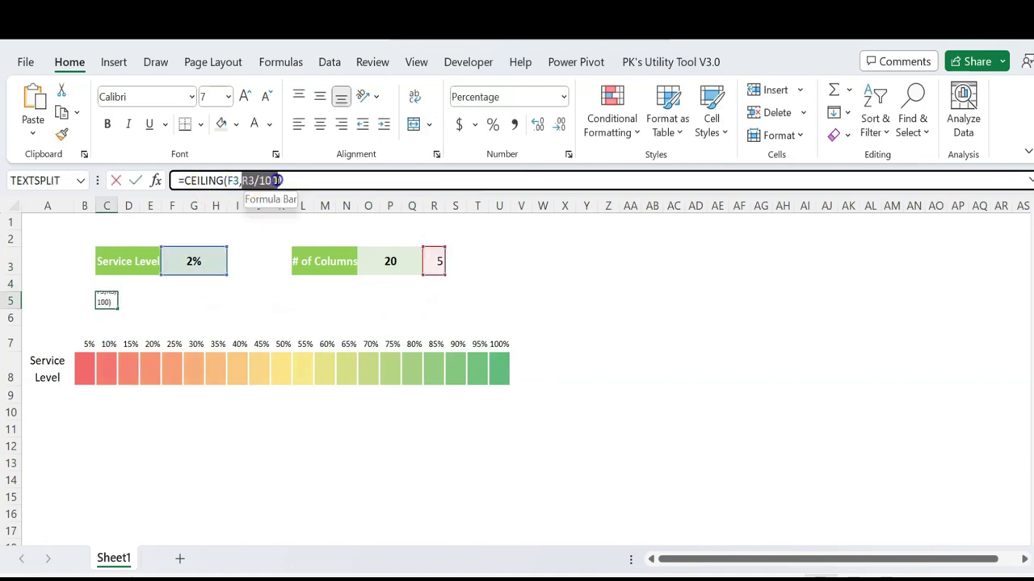
# Step: Enter =1/NumberOfColumns in T3
pyautogui.click(485, 258)
pyautogui.write('=1/')
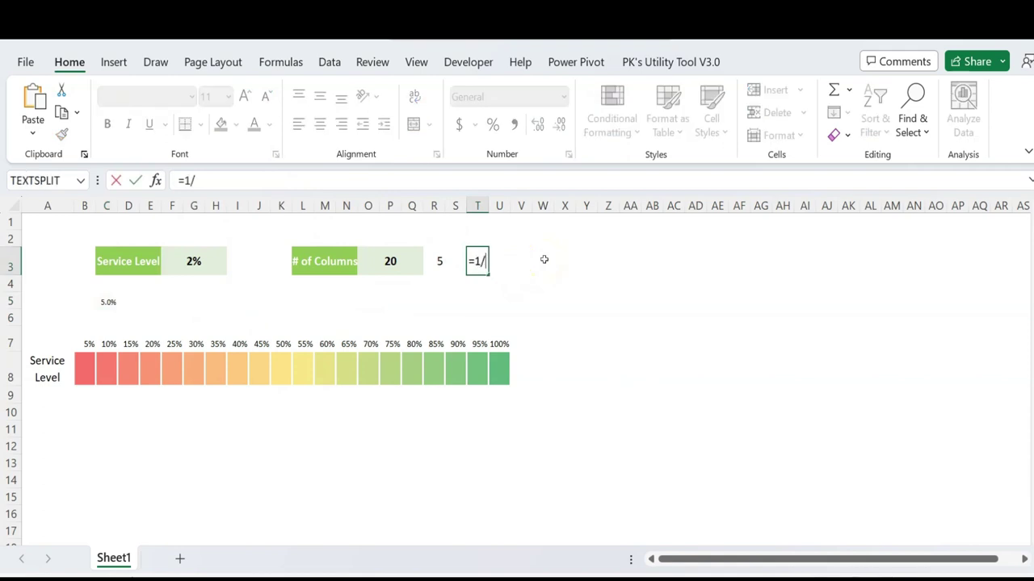
pyautogui.press('Left')
pyautogui.press('Left')
pyautogui.press('Left')
pyautogui.press('Return')
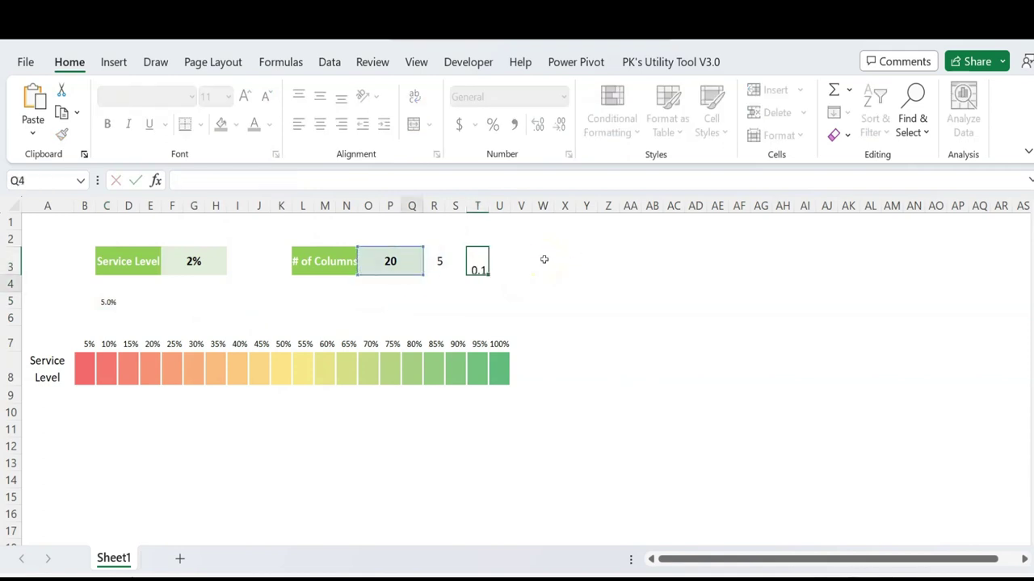
pyautogui.press('Up')
pyautogui.press('Left')
pyautogui.press('Left')
pyautogui.press('Left')
pyautogui.press('Right')
pyautogui.press('Right')
pyautogui.press('Right')
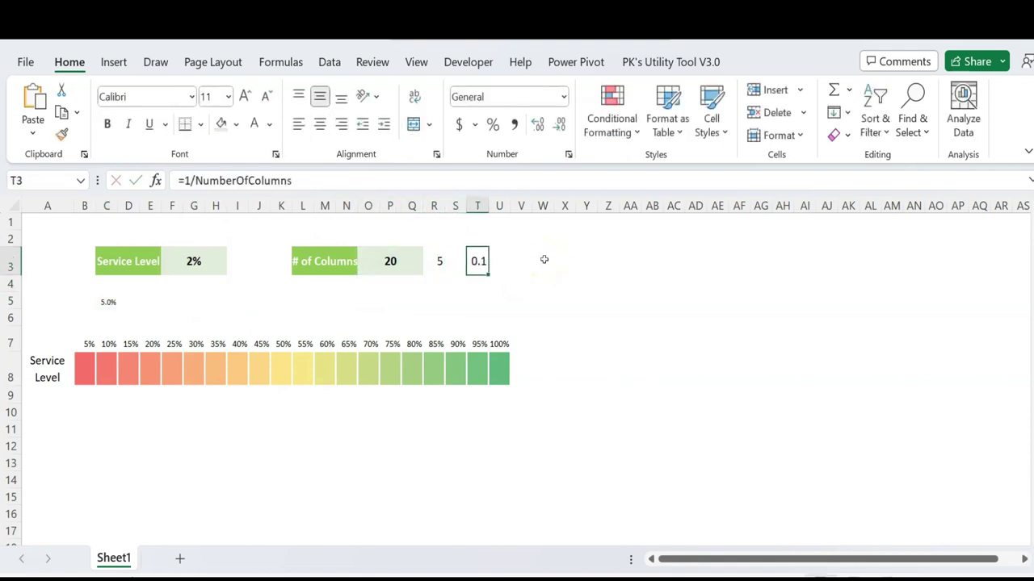
pyautogui.moveTo(313, 176); pyautogui.dragTo(169, 180)
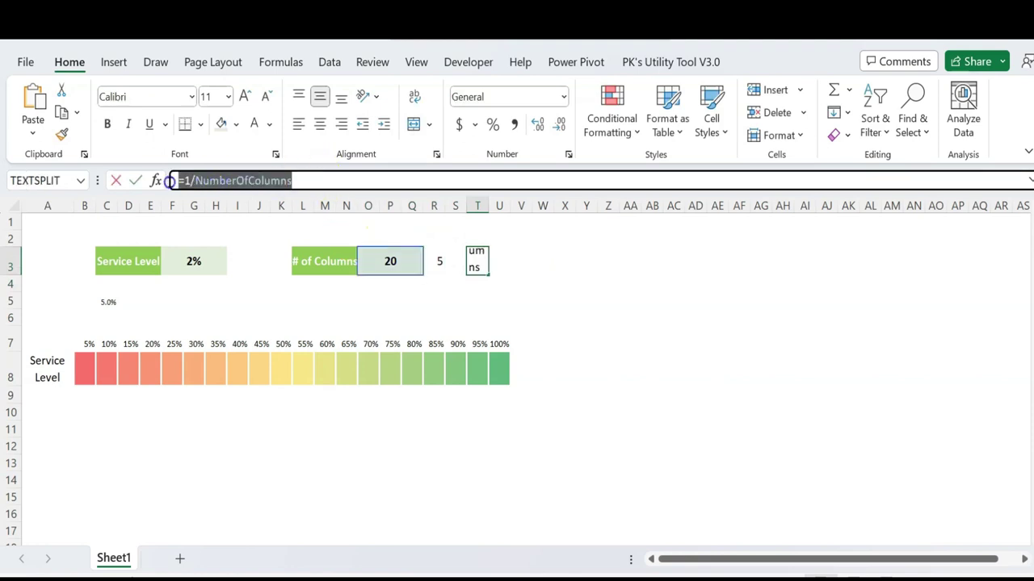
pyautogui.press('Escape')
pyautogui.click(353, 286)
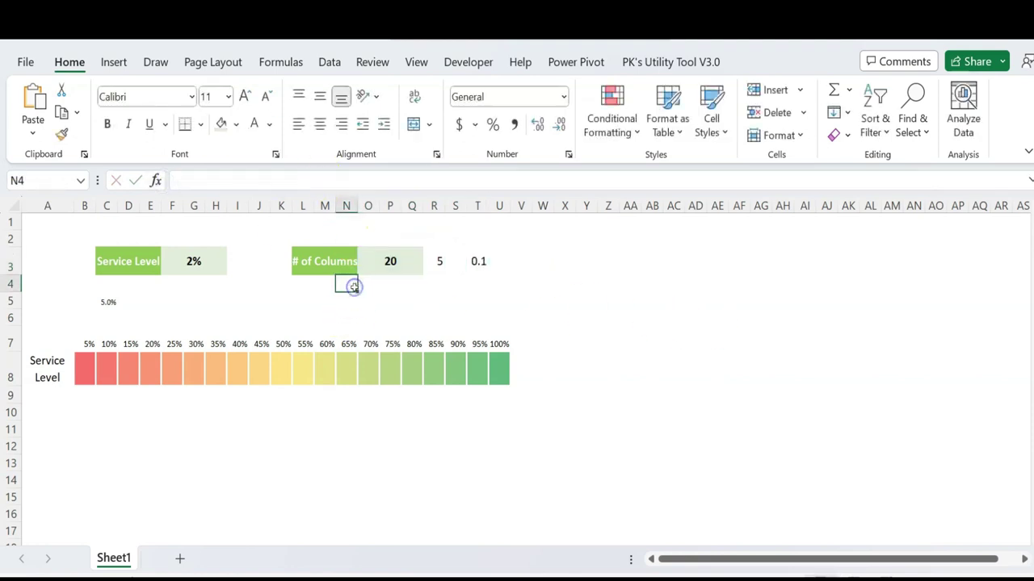
# Step: Define the name Significance as =1/NumberOfColumns in the Name Manager
pyautogui.click(280, 61)
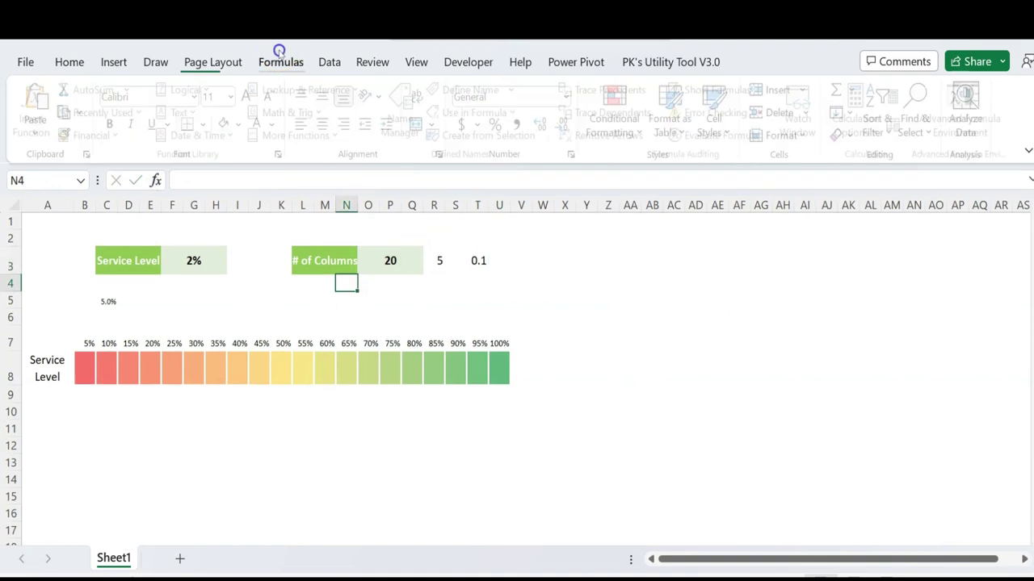
pyautogui.click(405, 114)
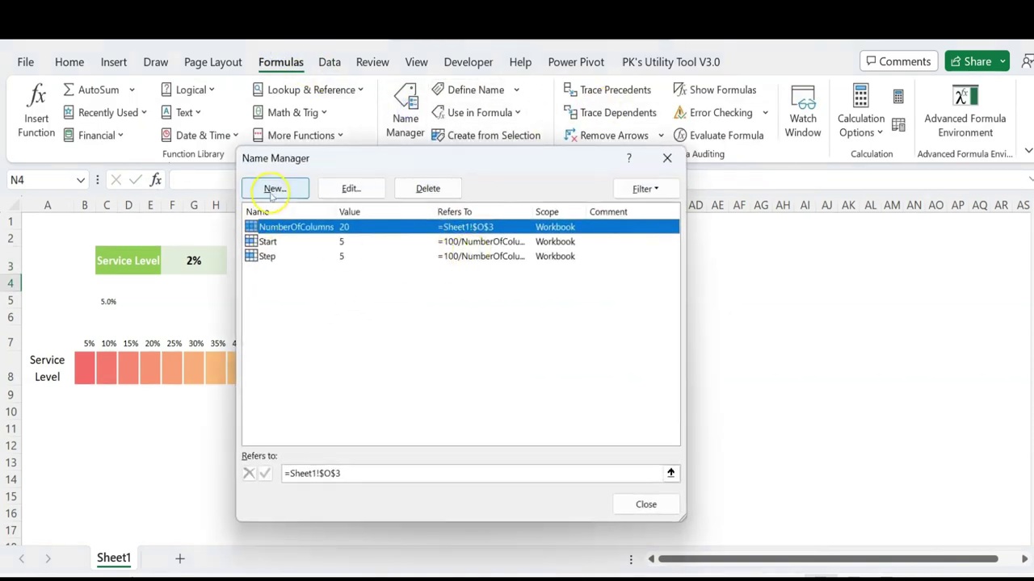
pyautogui.click(272, 188)
pyautogui.write('Significance=1/NumberOfColumns')
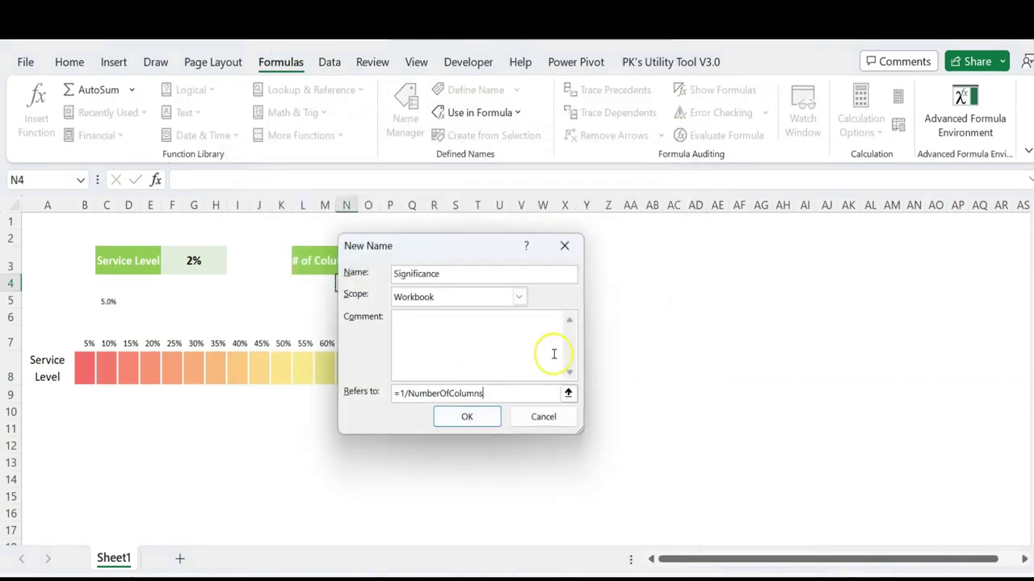
pyautogui.click(467, 416)
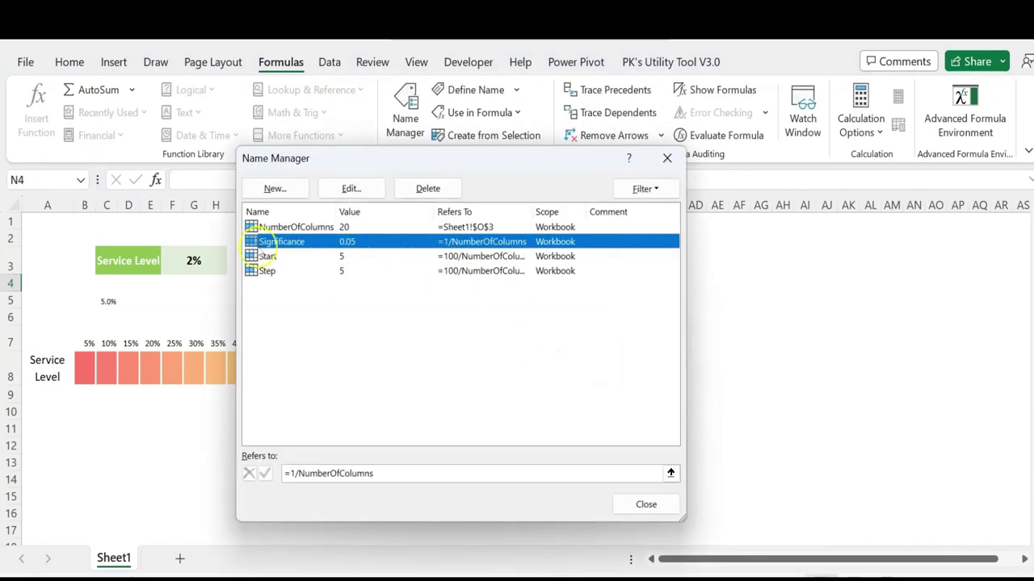
pyautogui.click(646, 505)
# Step: Replace R3/100 in C5's CEILING formula with the Significance name
pyautogui.click(105, 302)
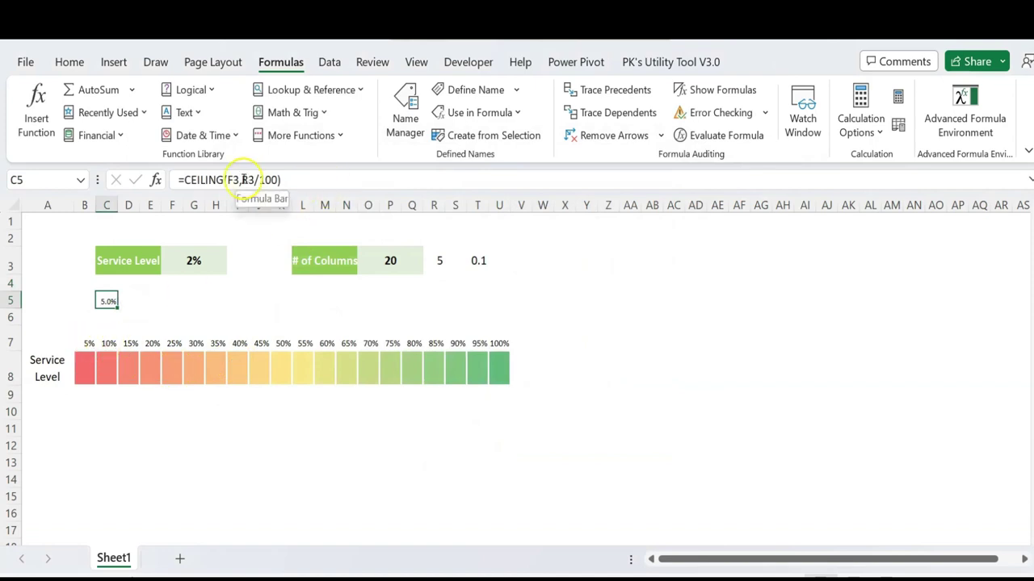
pyautogui.moveTo(242, 179); pyautogui.dragTo(275, 179)
pyautogui.write('si')
pyautogui.press('Tab')
pyautogui.press('Return')
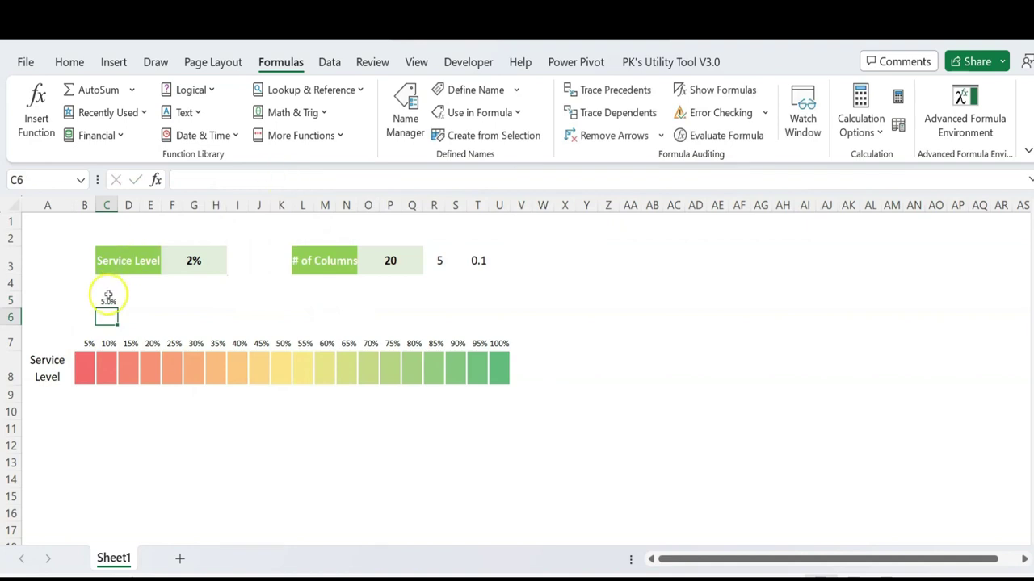
pyautogui.click(108, 298)
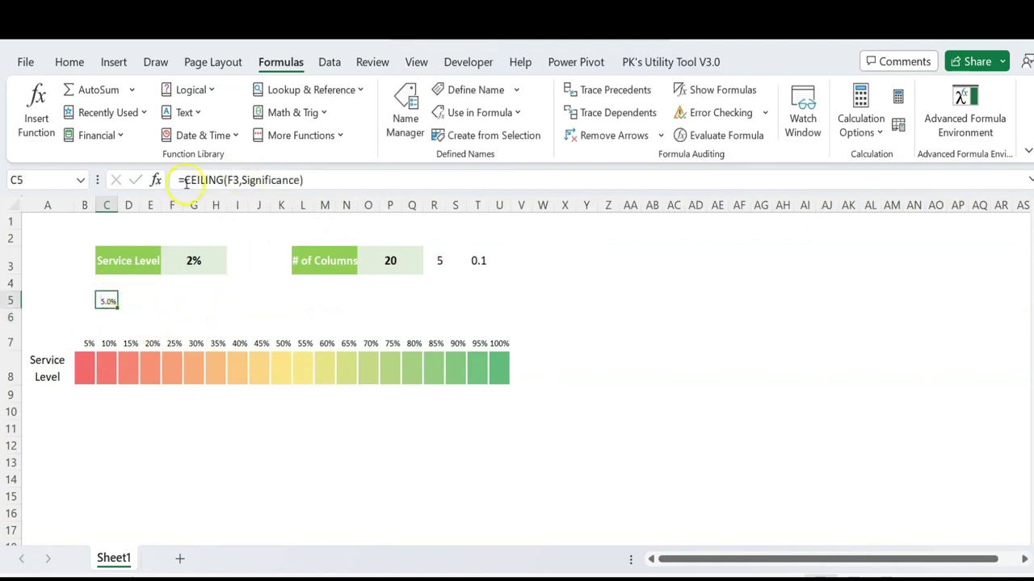
pyautogui.moveTo(184, 180); pyautogui.dragTo(358, 179)
pyautogui.press('Escape')
# Step: Inspect B7's SEQUENCE formula and the F3 reference in C5's formula
pyautogui.click(90, 343)
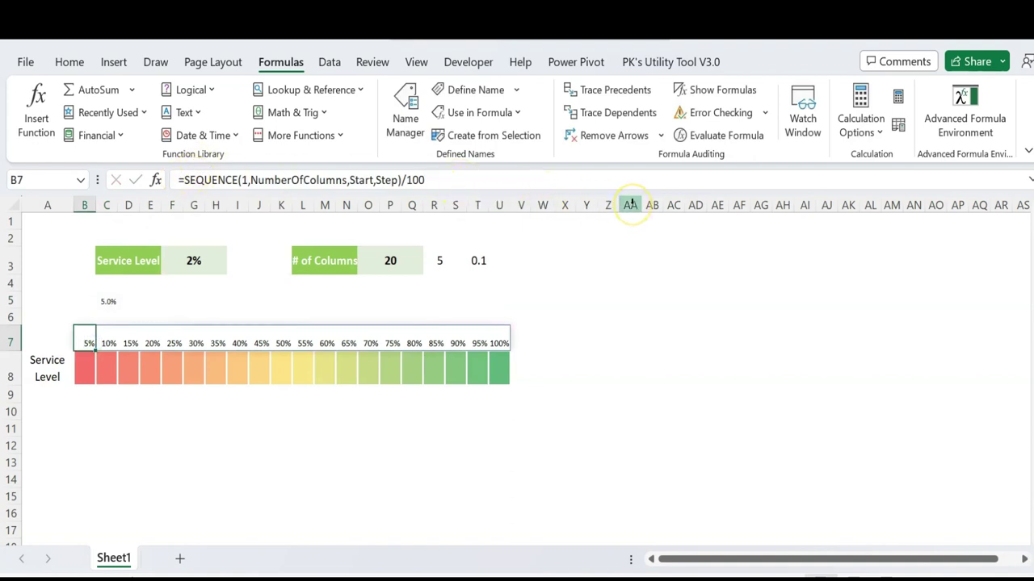
pyautogui.press('Up')
pyautogui.press('Up')
pyautogui.press('Right')
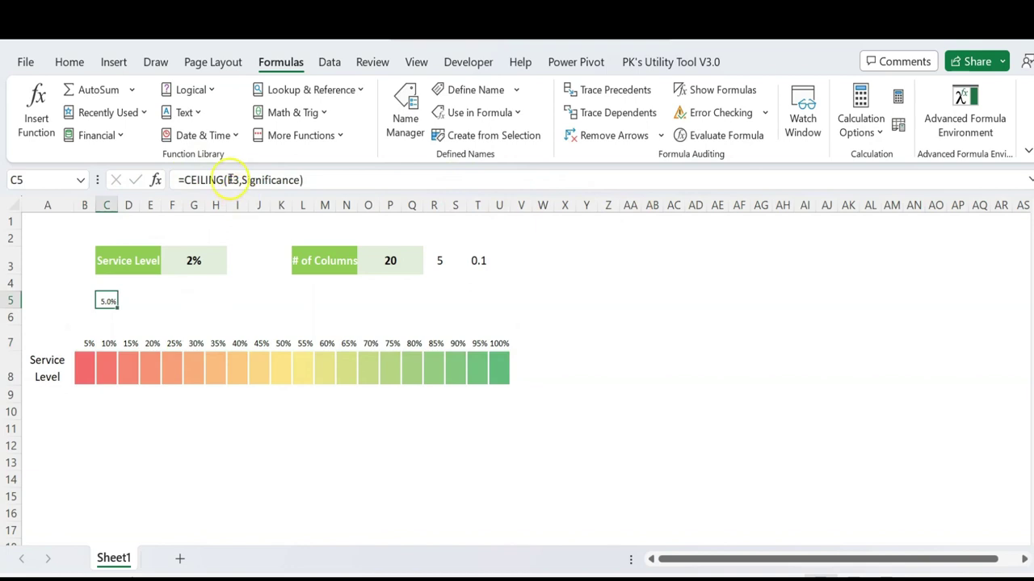
pyautogui.doubleClick(232, 179)
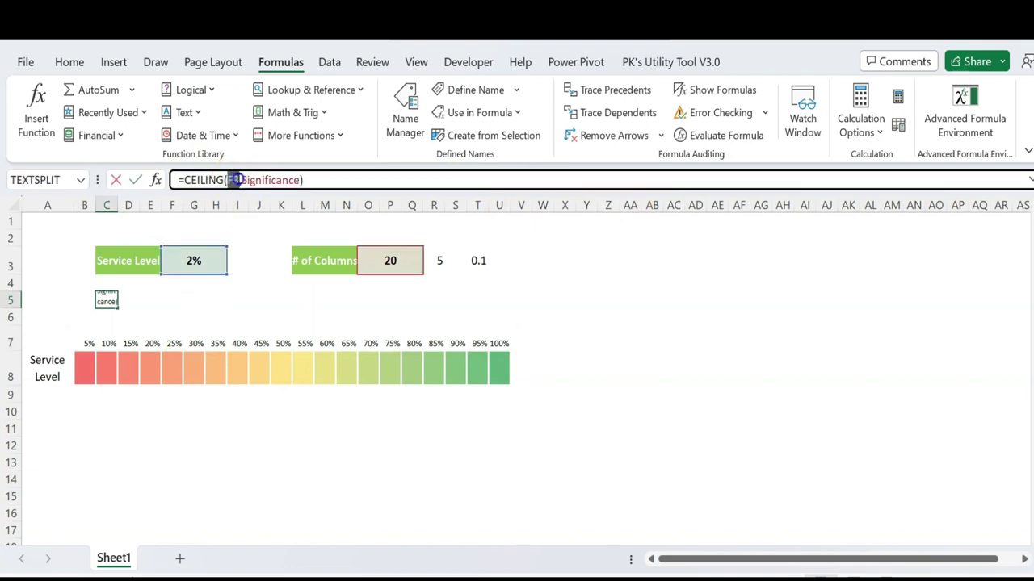
pyautogui.press('Escape')
# Step: Create the name KPI_Value referring to =Sheet1!$F$3
pyautogui.click(210, 263)
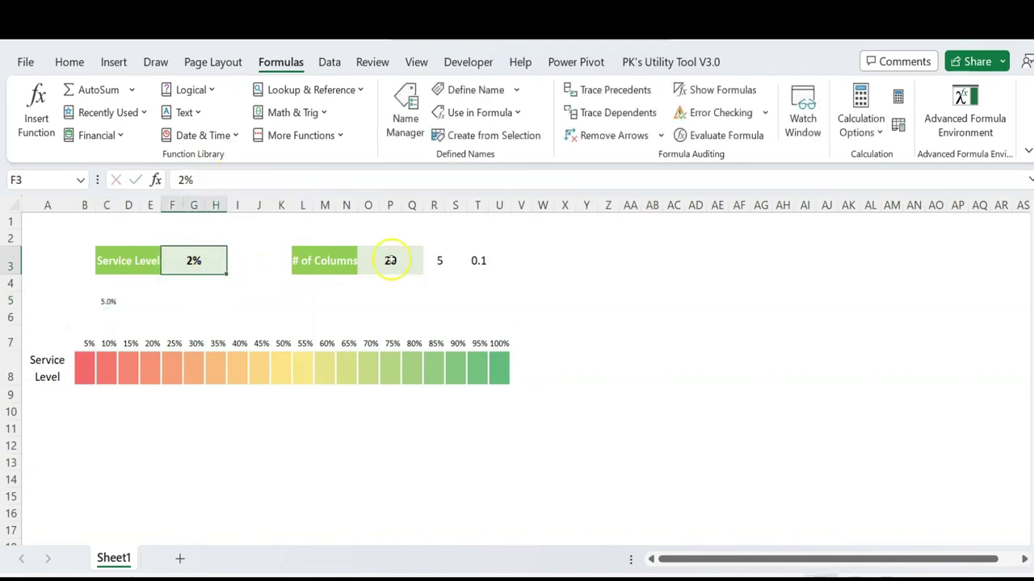
pyautogui.click(405, 121)
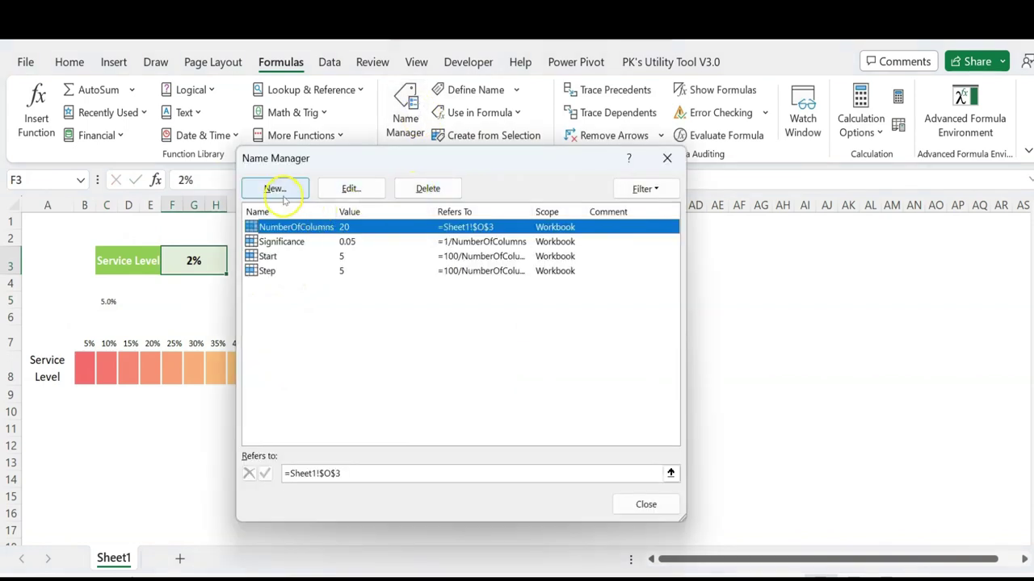
pyautogui.click(278, 194)
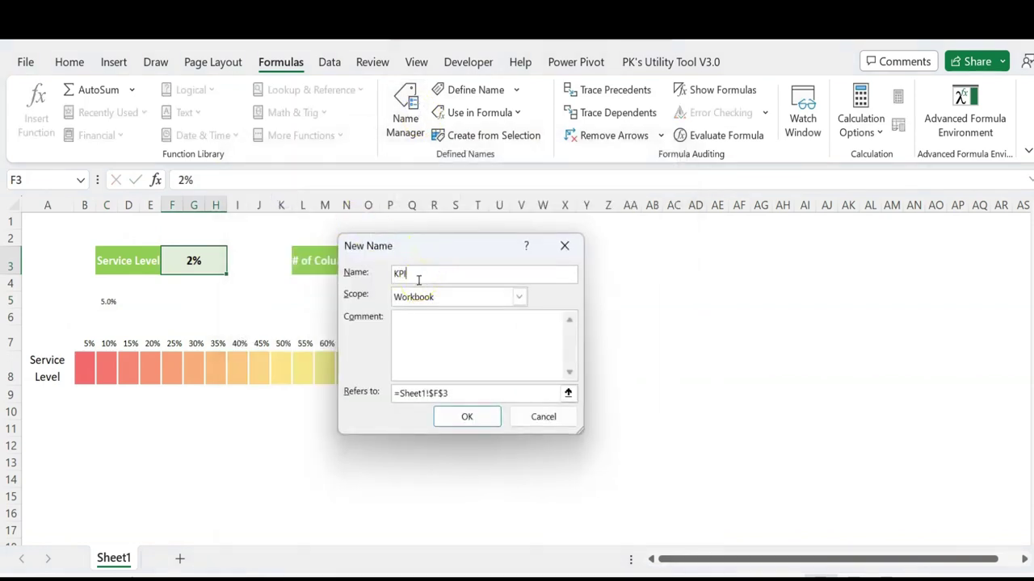
pyautogui.write('KPI_Value')
pyautogui.click(438, 394)
pyautogui.doubleClick(456, 393)
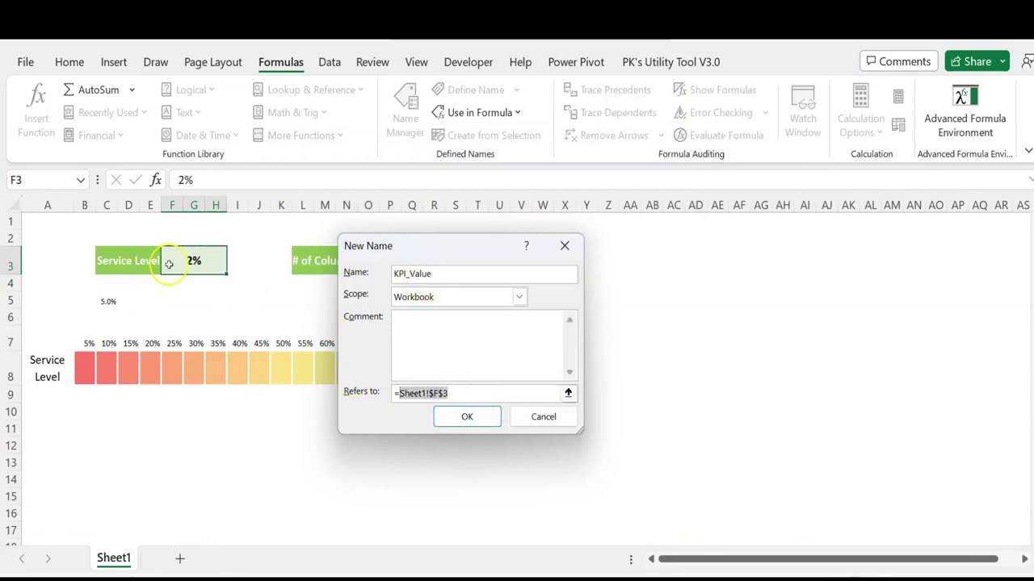
pyautogui.click(462, 417)
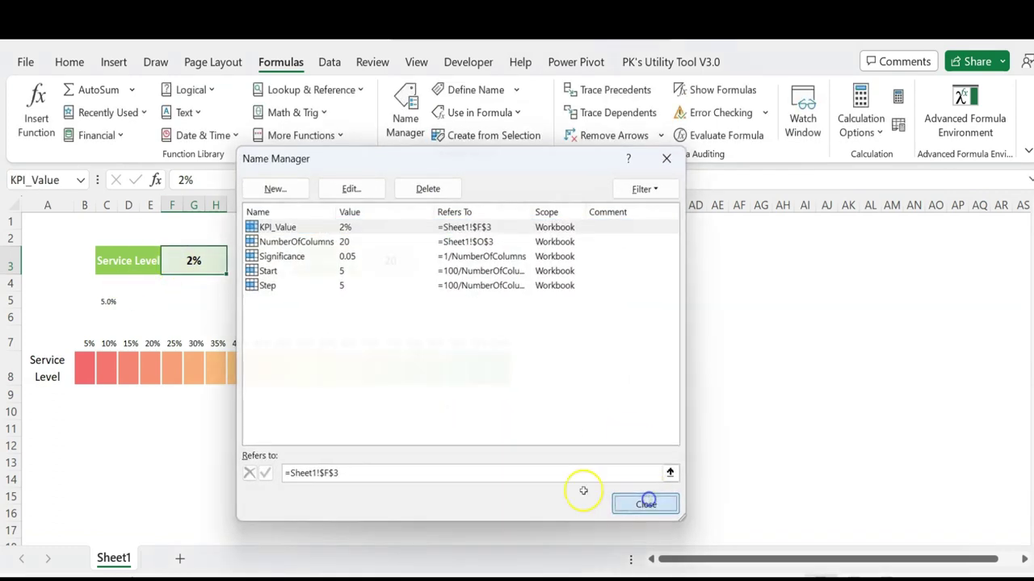
pyautogui.click(646, 503)
pyautogui.click(96, 343)
# Step: Replace B7's formula with =IF(CEILING(KPI_Value,Significance)=SEQUENCE(1,NumberOfColumns,Start,Step)/100,CHAR(242),"")
pyautogui.click(84, 342)
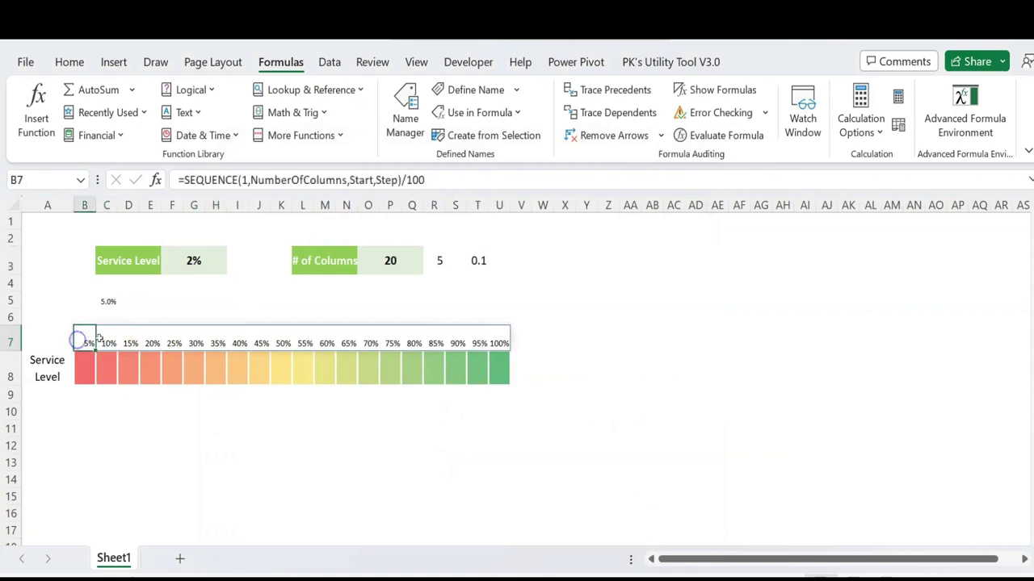
pyautogui.moveTo(185, 179); pyautogui.dragTo(625, 178)
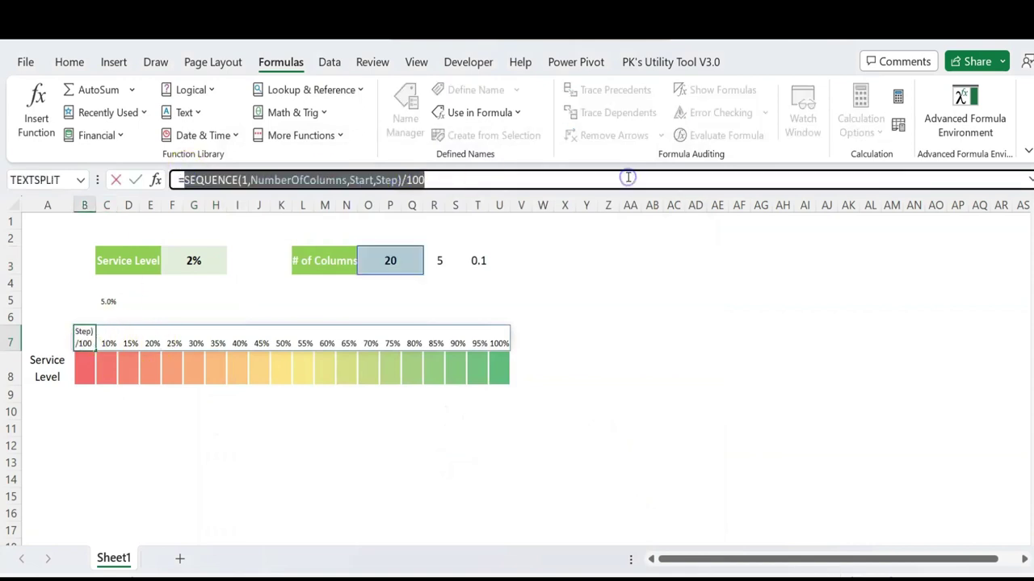
pyautogui.write('=IF(')
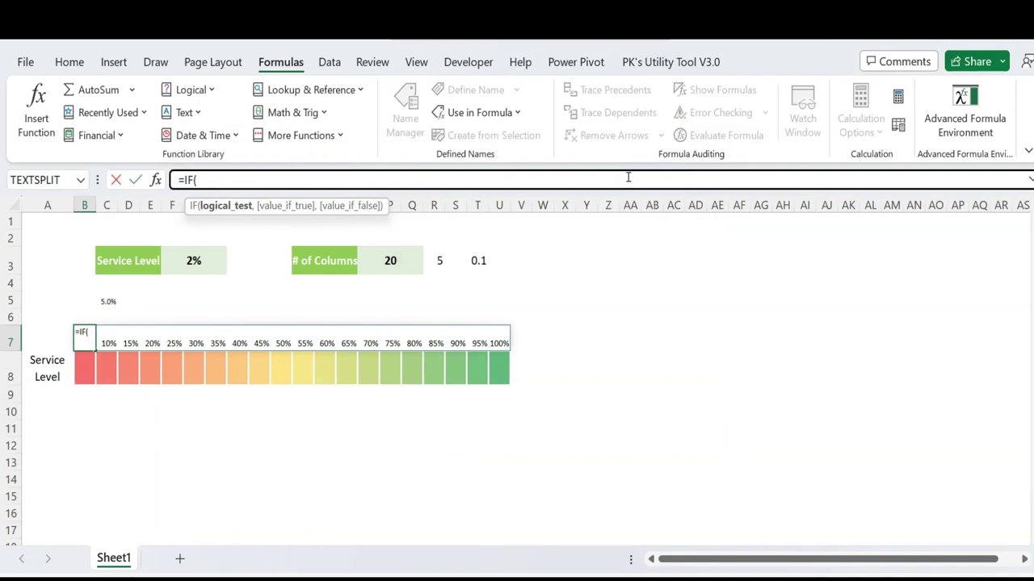
pyautogui.write('ce')
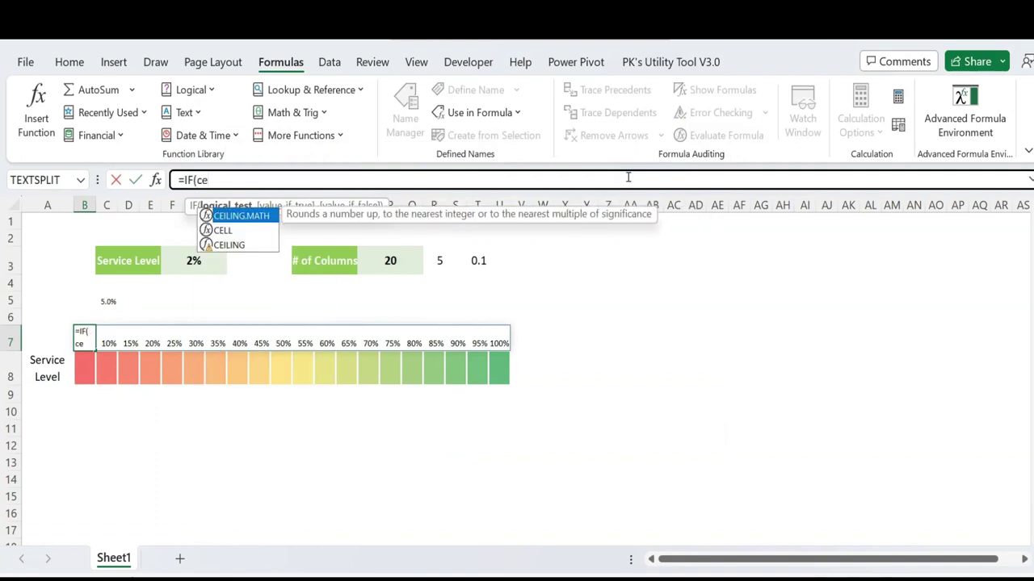
pyautogui.press('Down')
pyautogui.press('Down')
pyautogui.press('Tab')
pyautogui.write('kp')
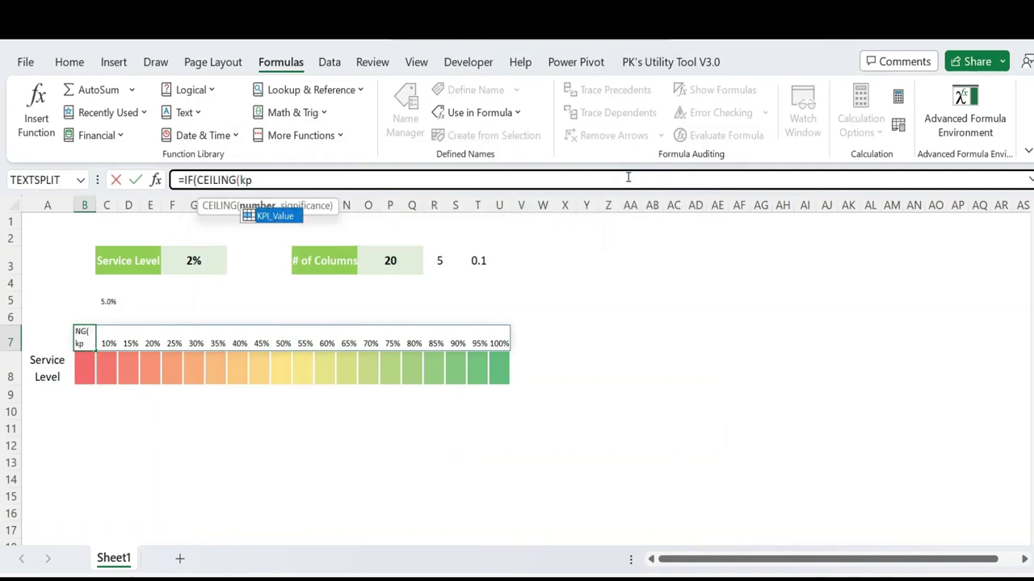
pyautogui.press('Tab')
pyautogui.write('sig')
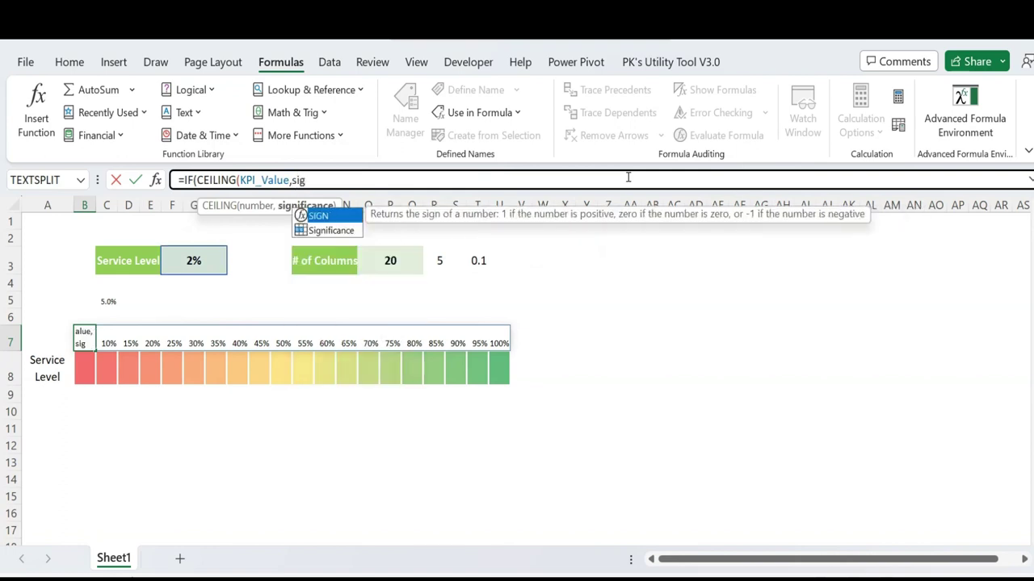
pyautogui.press('Down')
pyautogui.press('Tab')
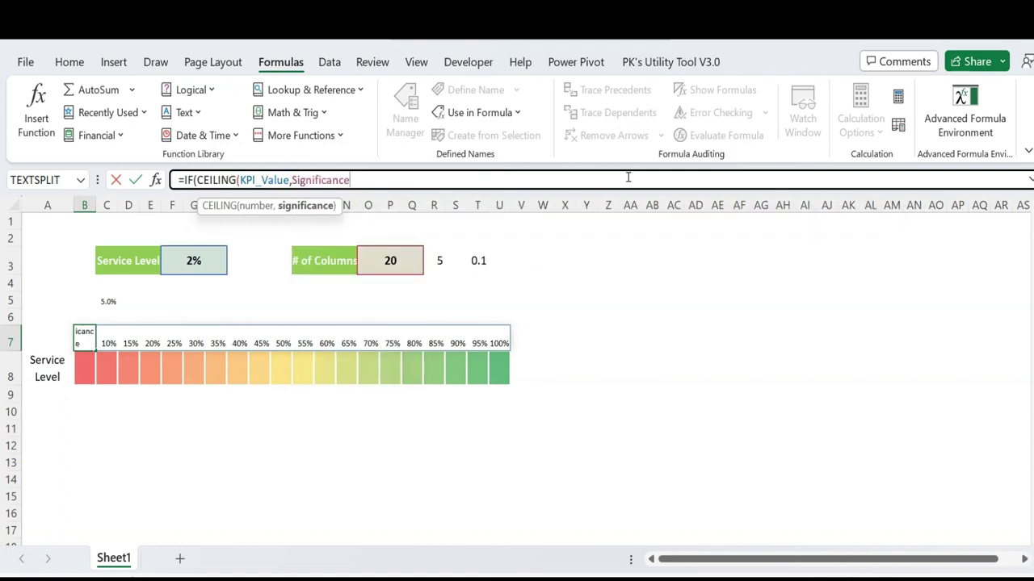
pyautogui.write(')')
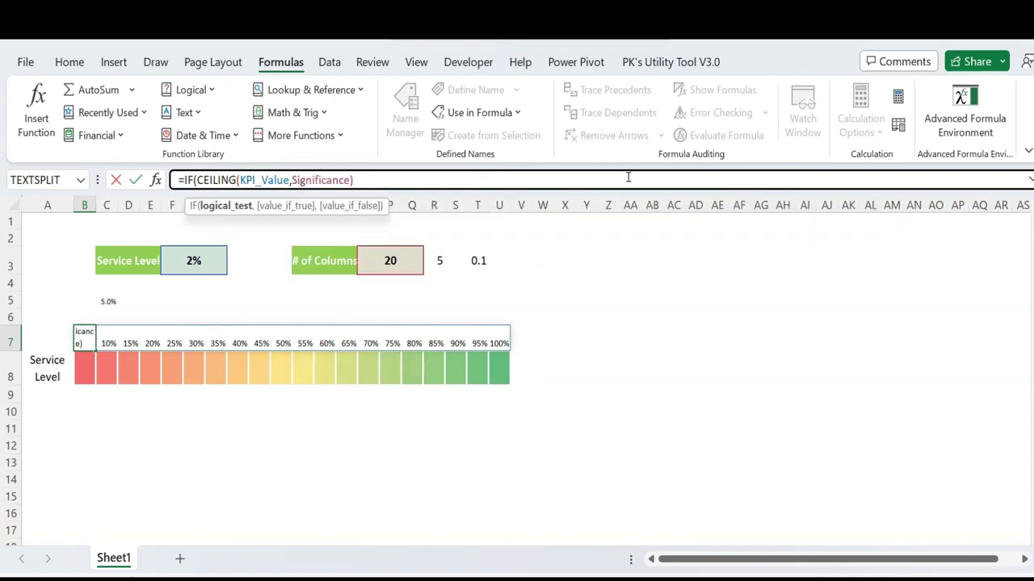
pyautogui.write('=SEQUENCE(1,NumberOfColumns,Start,Step)/100')
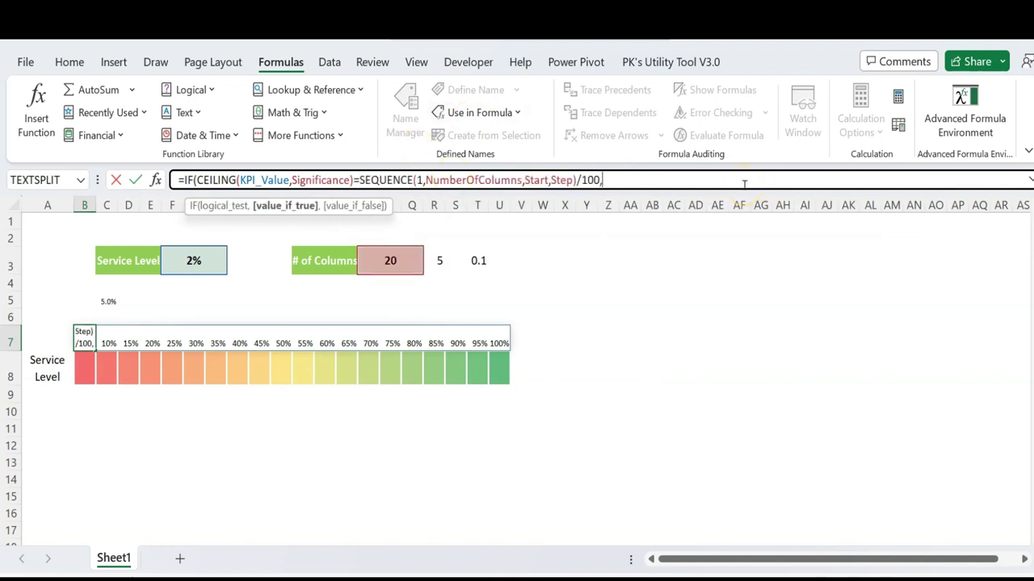
pyautogui.write(',char(')
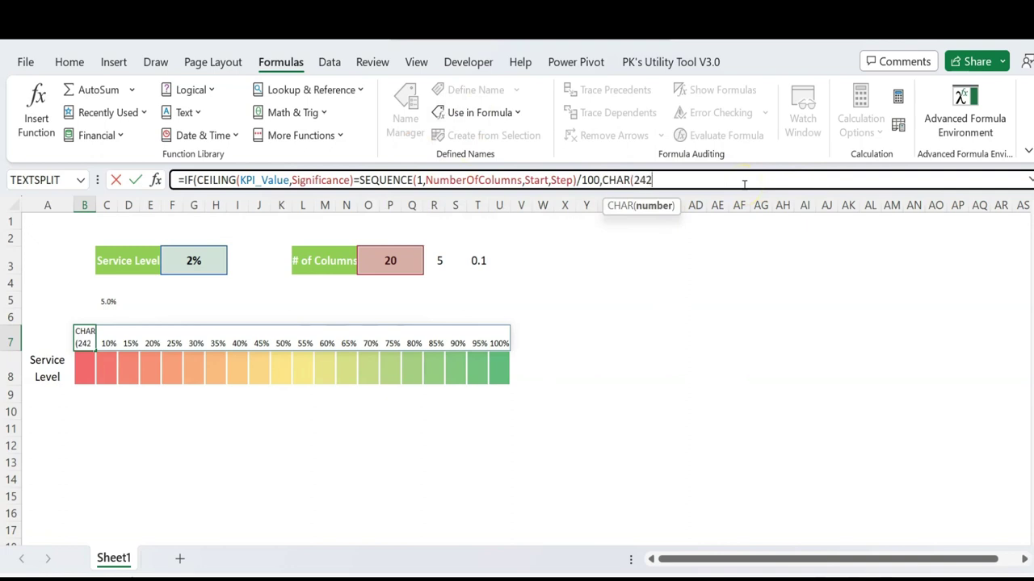
pyautogui.write(')')
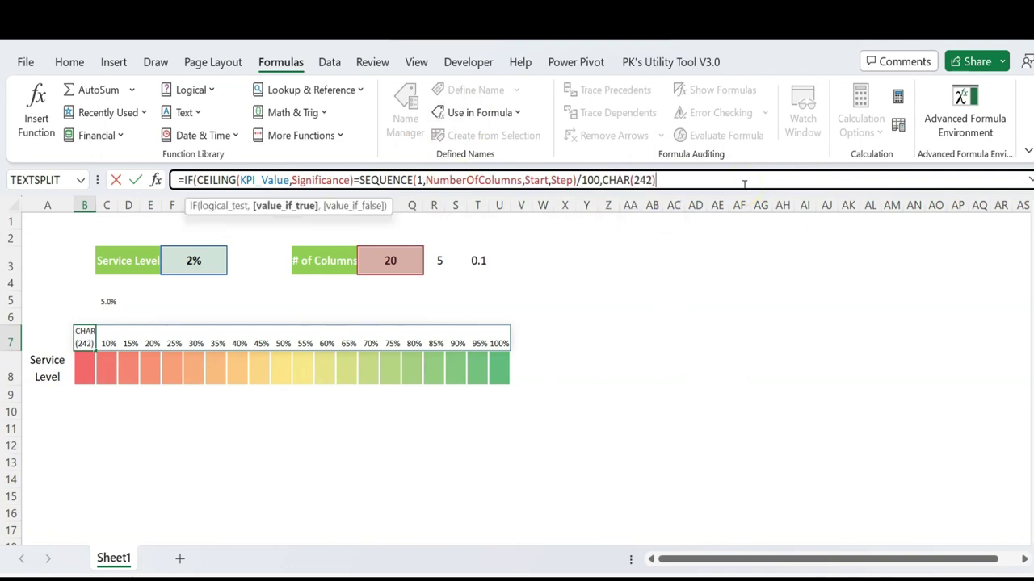
pyautogui.write(',')
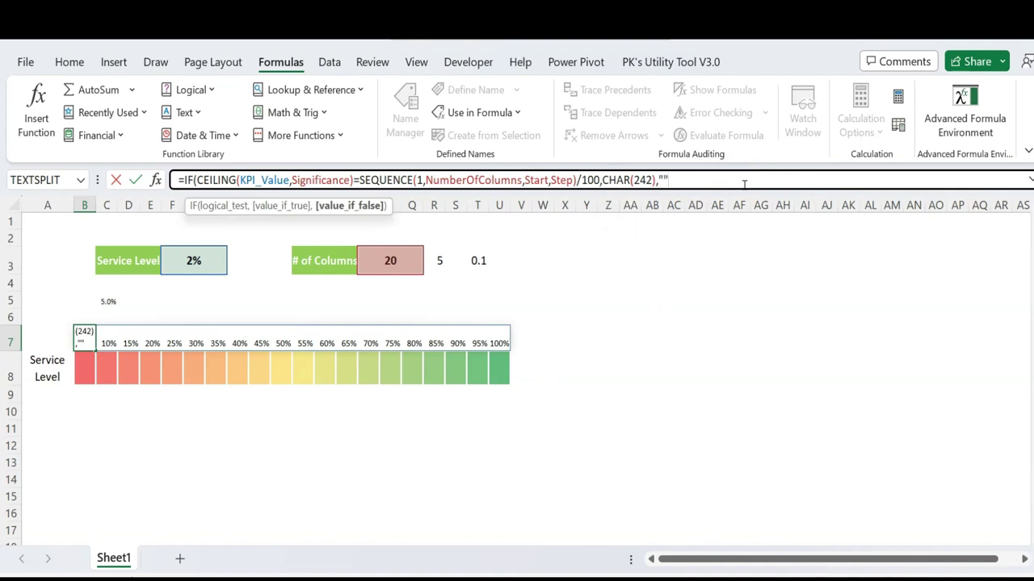
pyautogui.write(')')
pyautogui.press('Return')
pyautogui.press('Up')
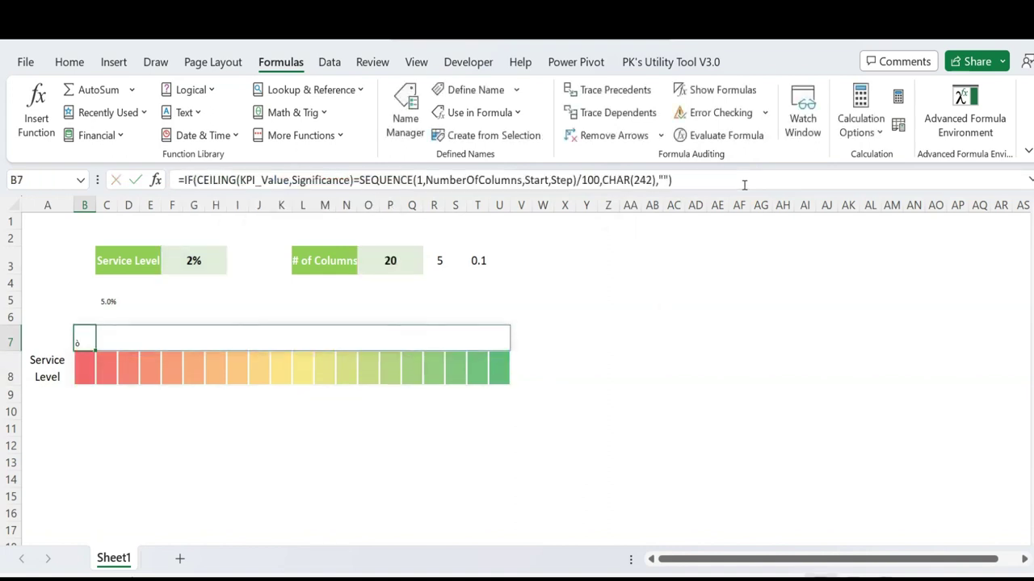
# Step: Set row 7 to the Wingdings font with middle and centre alignment
pyautogui.hotkey('shift', 'space')
pyautogui.click(69, 61)
pyautogui.click(170, 91)
pyautogui.click(191, 97)
pyautogui.click(194, 97)
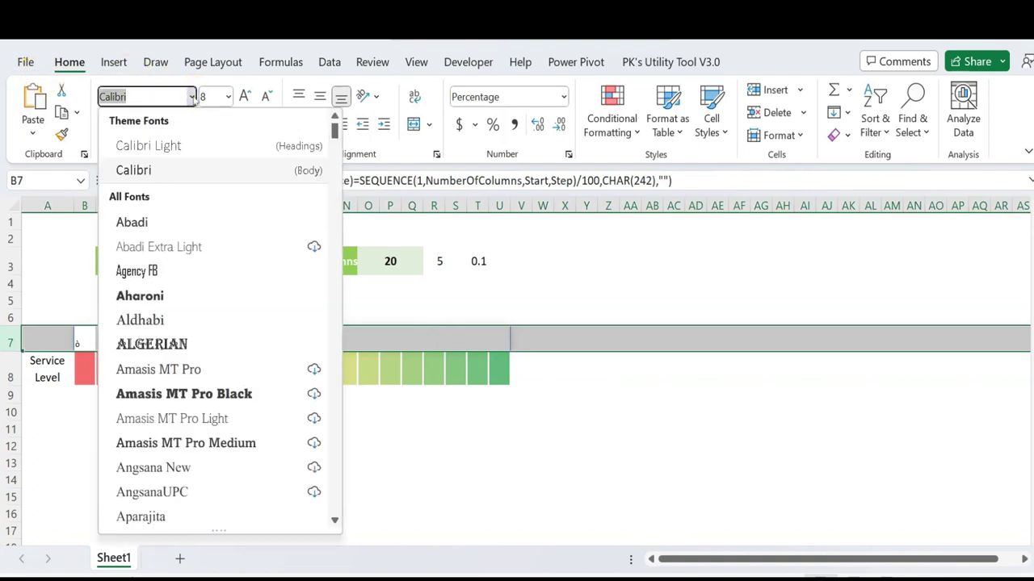
pyautogui.press('End')
pyautogui.press('Down')
pyautogui.press('Down')
pyautogui.press('Down')
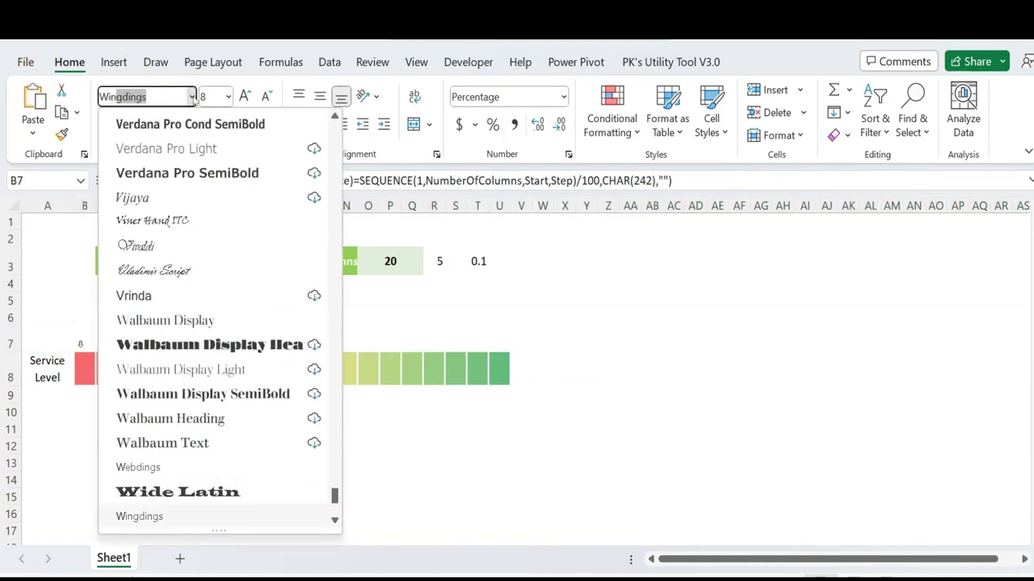
pyautogui.press('Return')
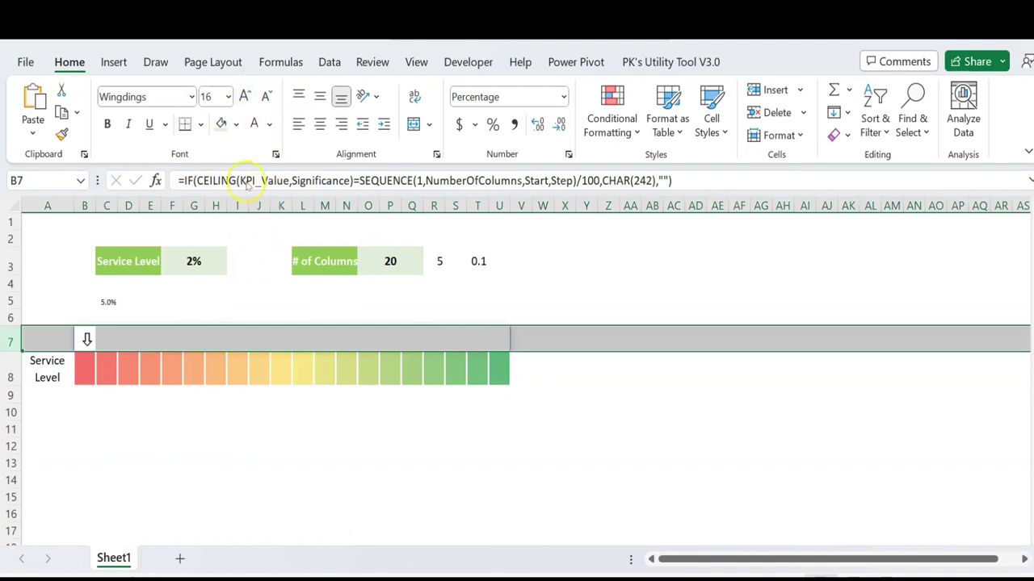
pyautogui.click(320, 96)
pyautogui.click(320, 123)
# Step: Give the row 7 arrow a theme font colour and enlarge it to 20 points
pyautogui.click(82, 339)
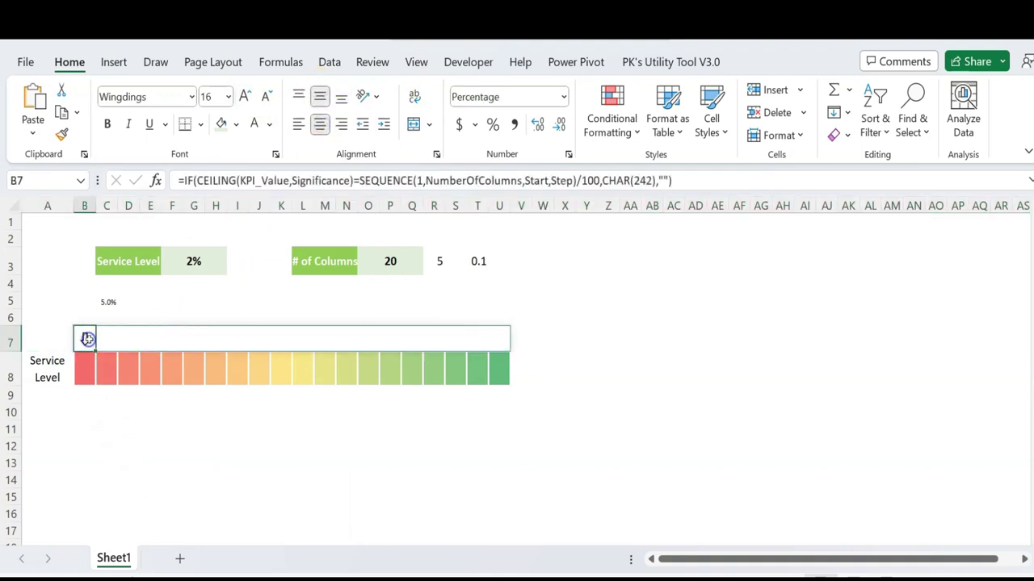
pyautogui.hotkey('ctrl', 'shift', 'Right')
pyautogui.click(269, 123)
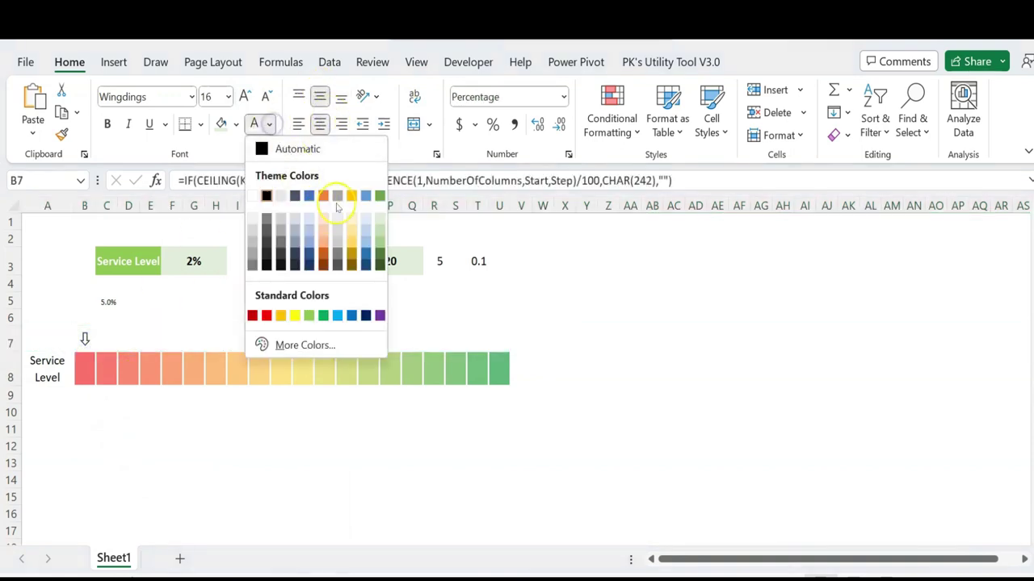
pyautogui.click(307, 195)
pyautogui.click(147, 339)
pyautogui.click(11, 342)
pyautogui.click(246, 96)
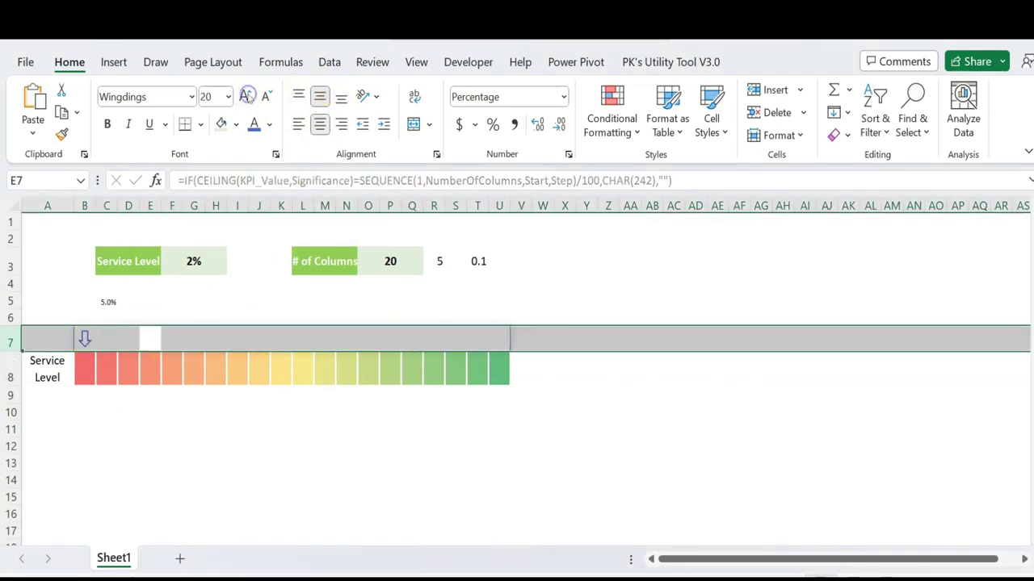
pyautogui.click(63, 284)
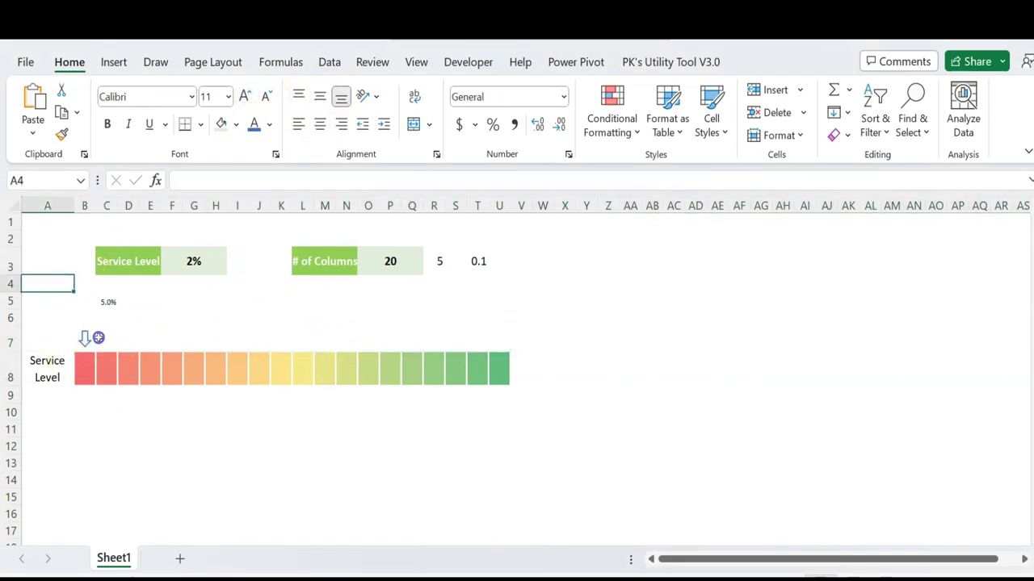
pyautogui.click(98, 338)
pyautogui.click(114, 61)
pyautogui.click(736, 347)
pyautogui.click(933, 129)
pyautogui.click(978, 194)
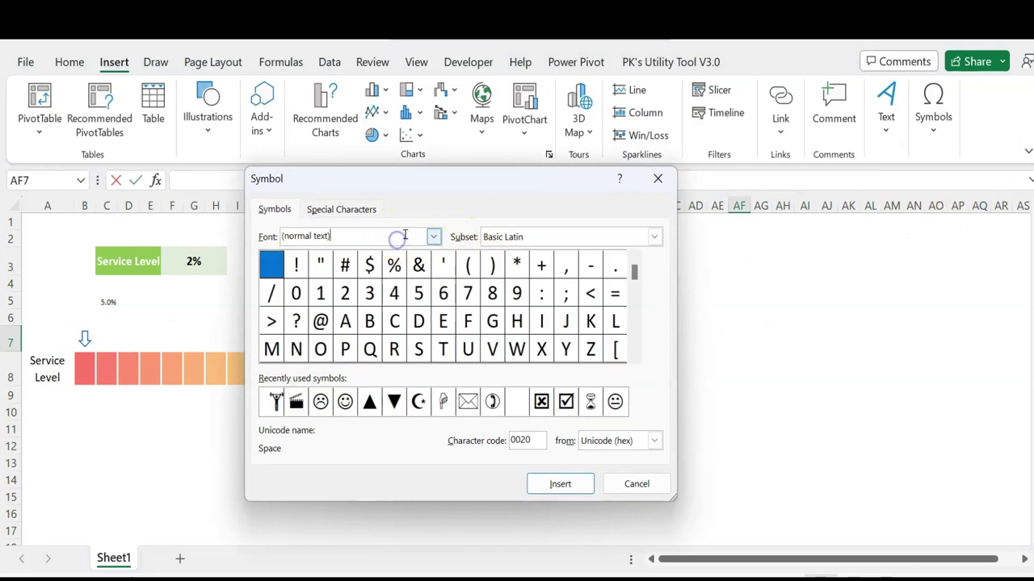
pyautogui.click(405, 235)
pyautogui.write('Wingdings')
pyautogui.press('Return')
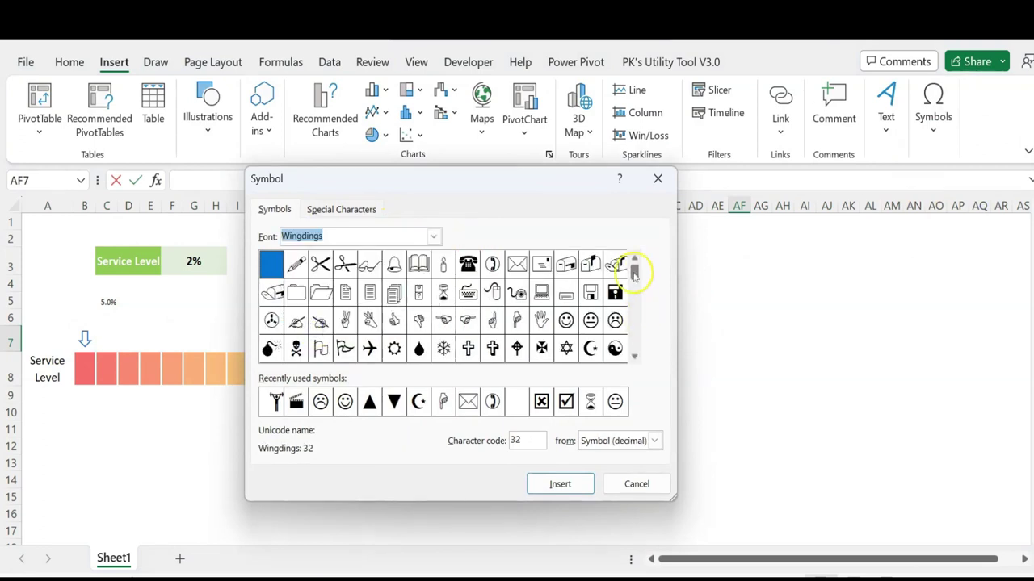
pyautogui.click(634, 284)
pyautogui.click(633, 358)
pyautogui.click(633, 358)
pyautogui.click(632, 357)
pyautogui.click(632, 358)
pyautogui.click(632, 357)
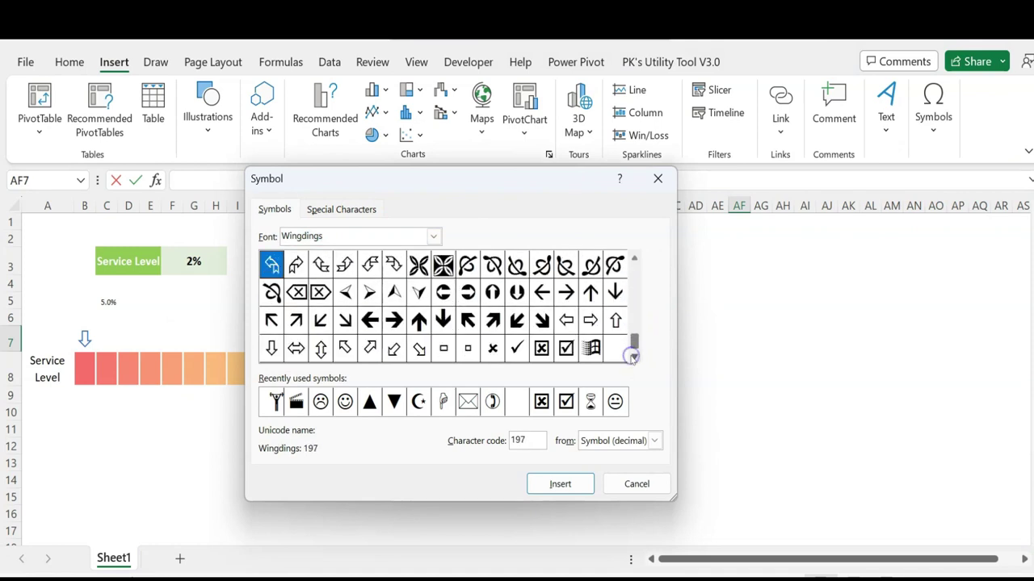
pyautogui.click(272, 348)
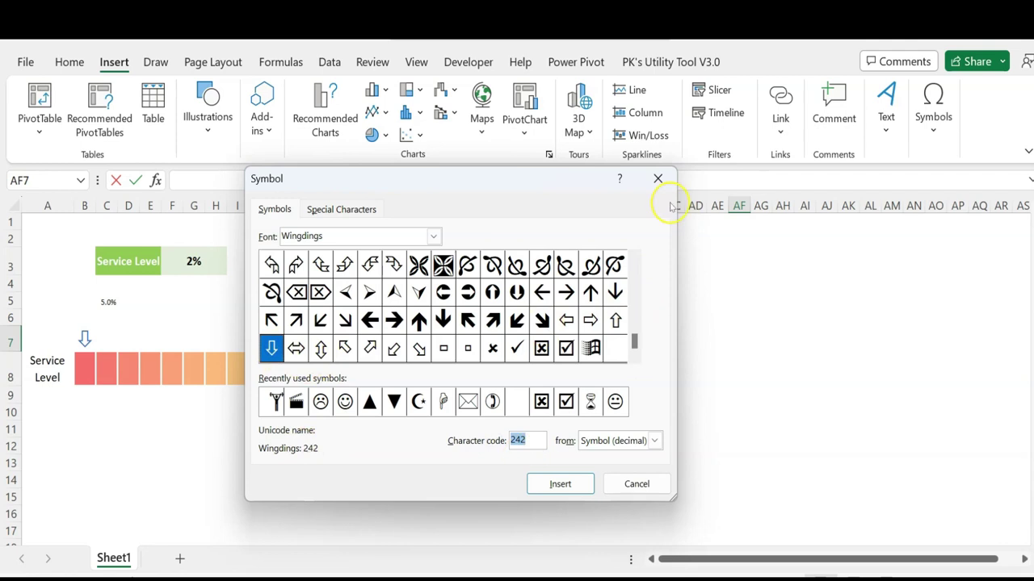
pyautogui.click(658, 178)
pyautogui.click(85, 337)
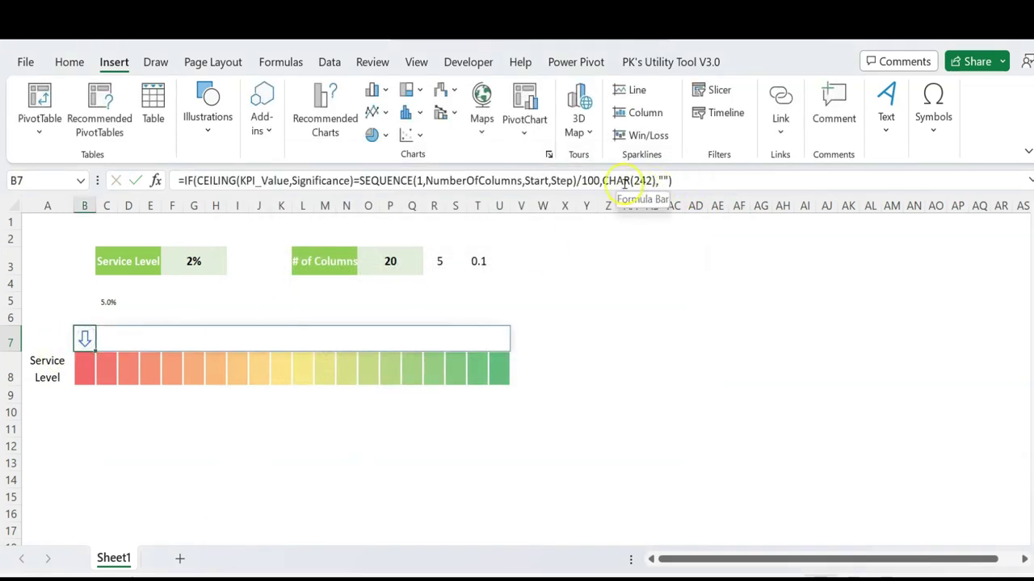
pyautogui.click(15, 337)
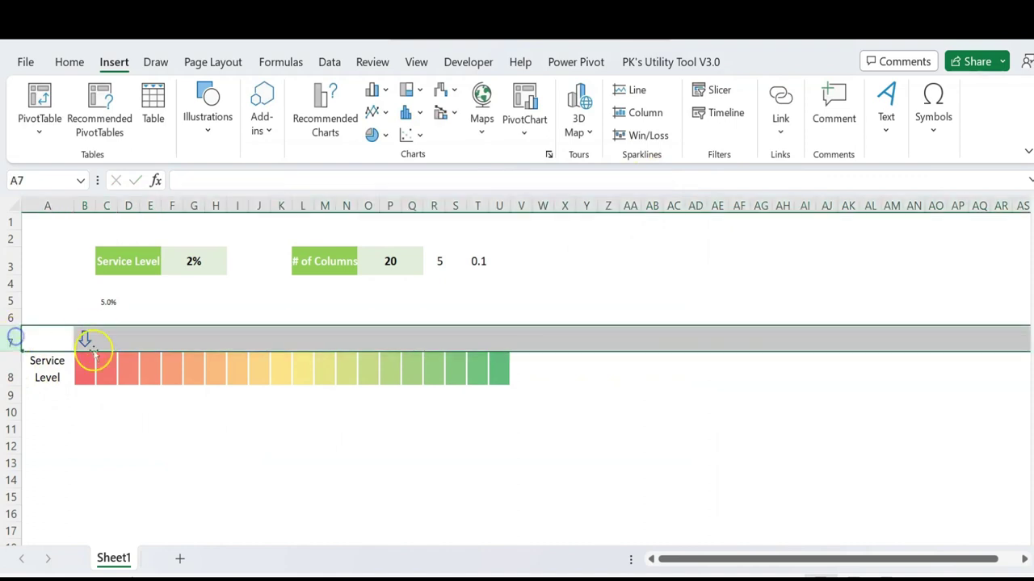
# Step: Clear the 5.0% helper value in C5 and review B7's arrow formula
pyautogui.click(69, 63)
pyautogui.click(135, 305)
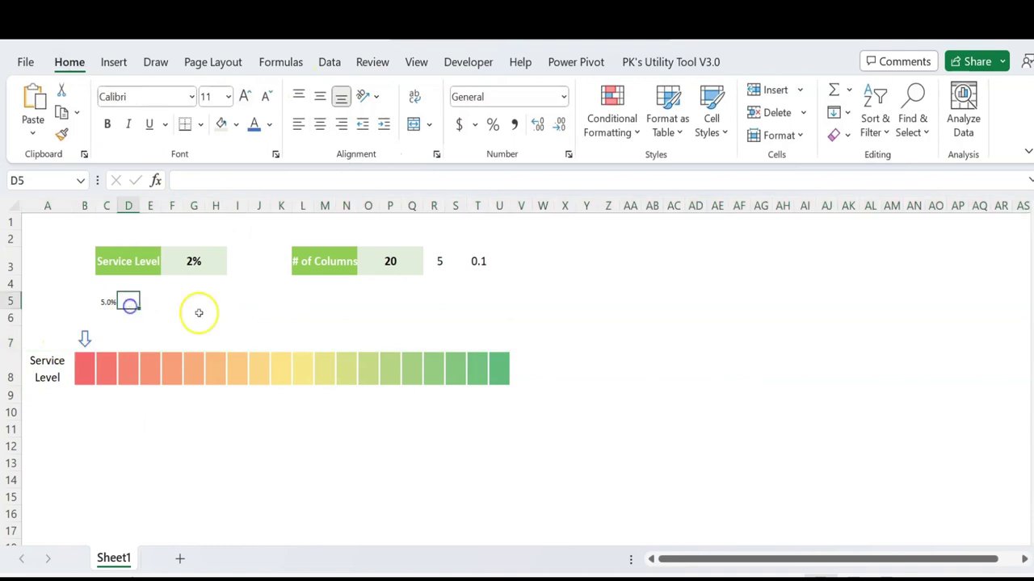
pyautogui.click(108, 301)
pyautogui.press('Delete')
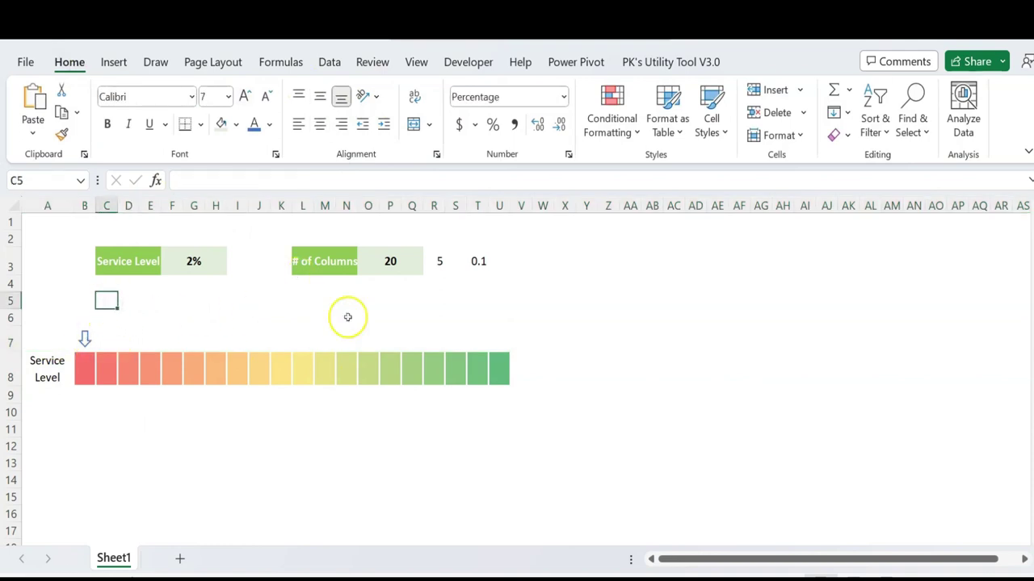
pyautogui.click(85, 338)
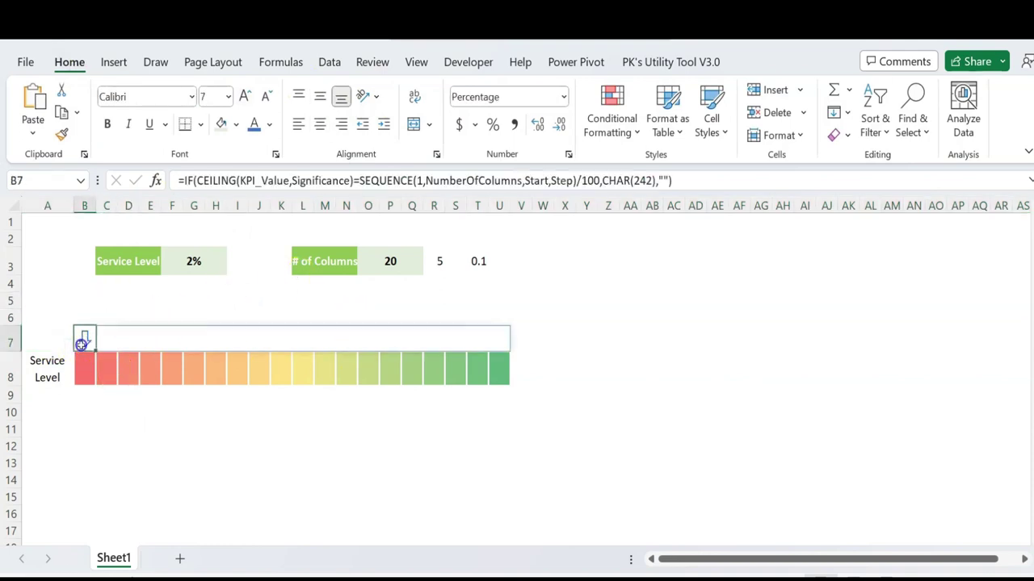
pyautogui.click(724, 182)
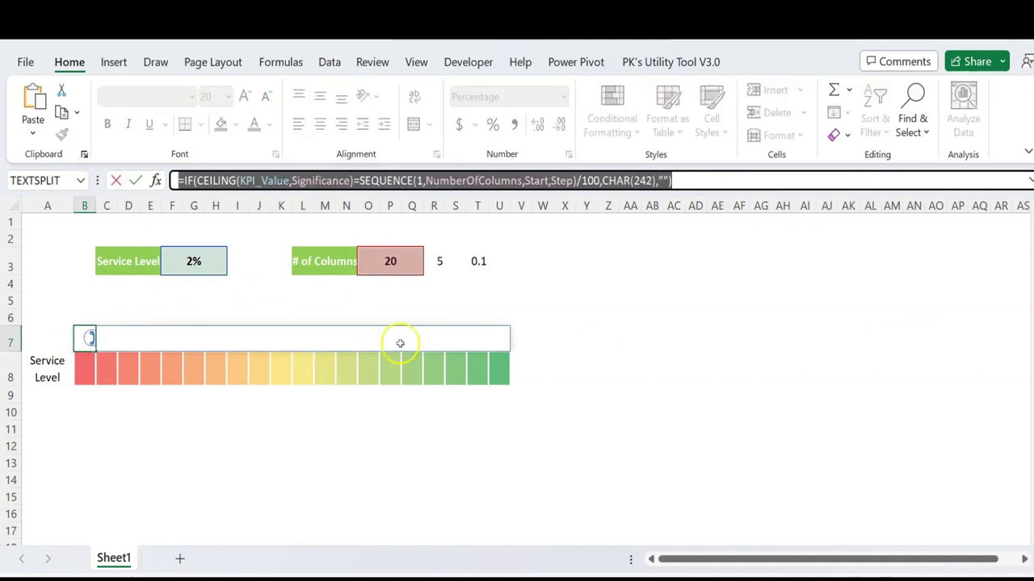
pyautogui.press('Escape')
# Step: Paste the arrow formula into B6, replacing CHAR(242) with KPI_Value
pyautogui.click(81, 313)
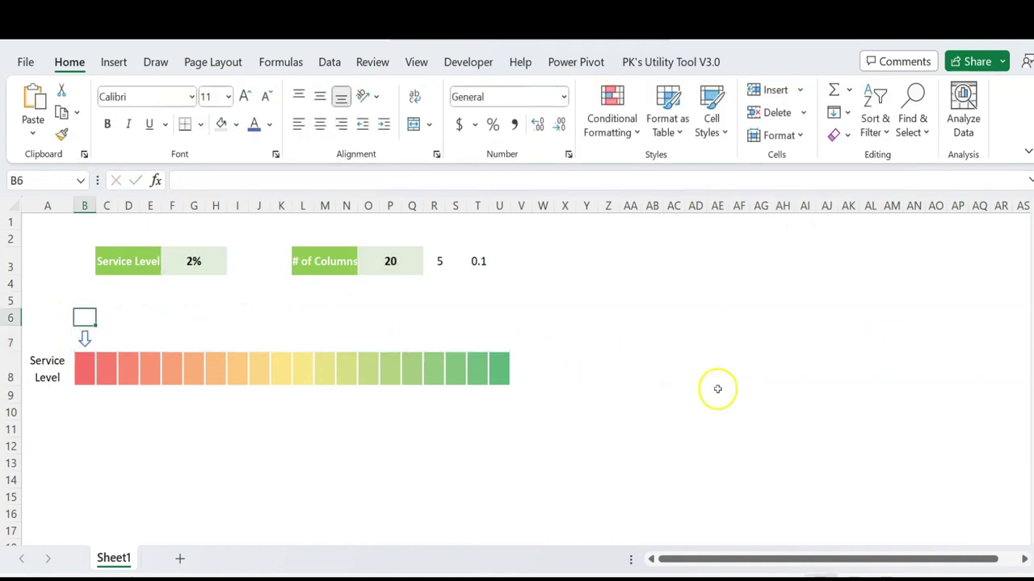
pyautogui.write('=IF(CEILING(KPI_Value,Significance)=SEQUENCE(1,NumberOfColumns,Start,Step)/100,CHAR(242),"")')
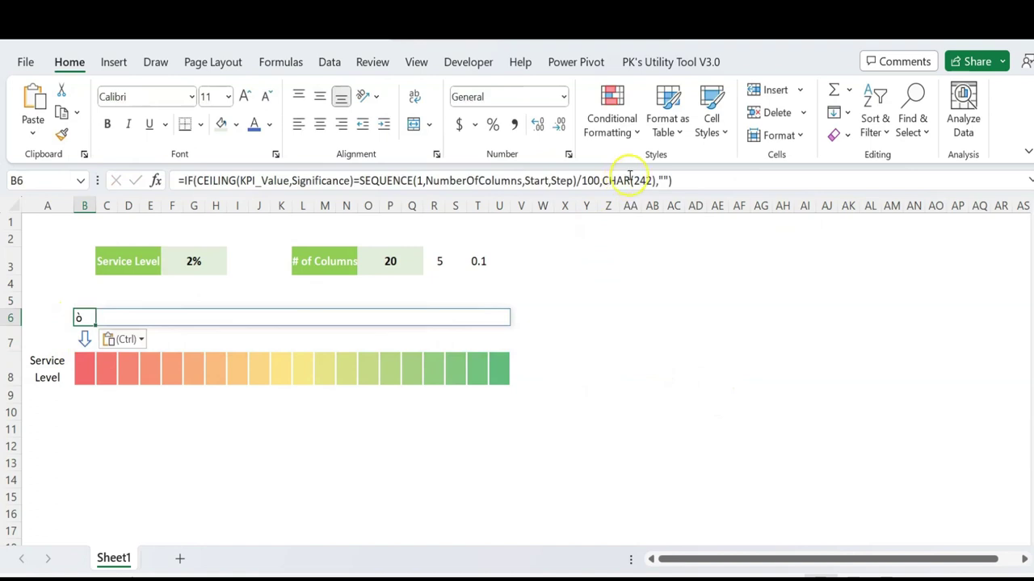
pyautogui.moveTo(601, 180); pyautogui.dragTo(665, 180)
pyautogui.press('BackSpace')
pyautogui.write('kpi,')
pyautogui.press('Tab')
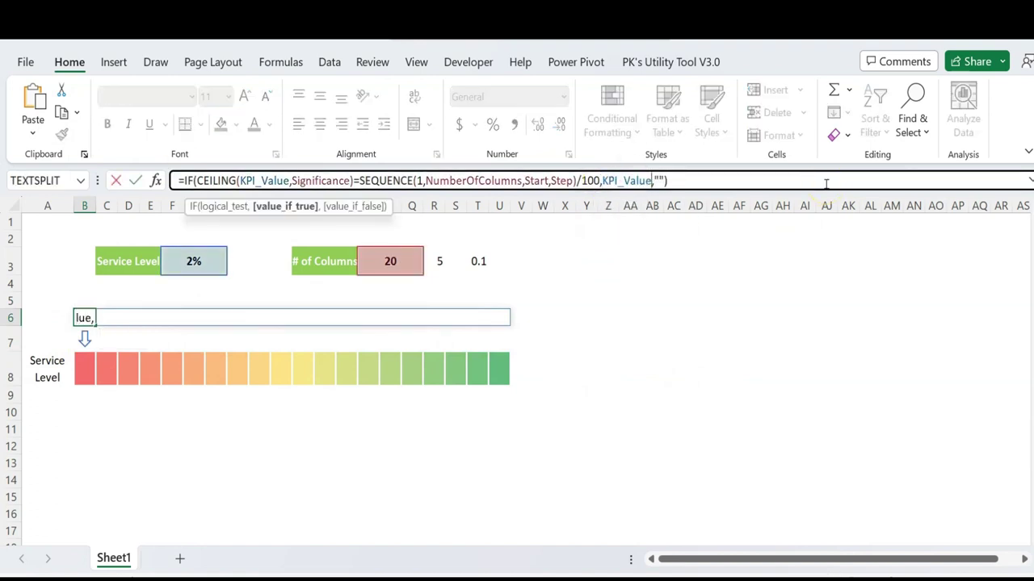
pyautogui.press('Return')
pyautogui.press('Up')
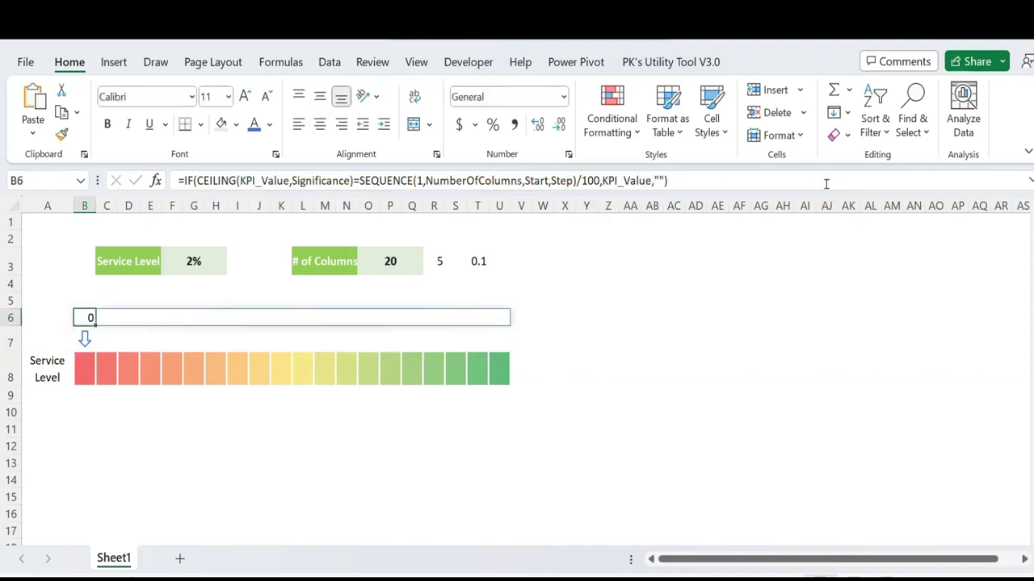
# Step: Shrink row 6's label text to 9 points
pyautogui.hotkey('shift', 'space')
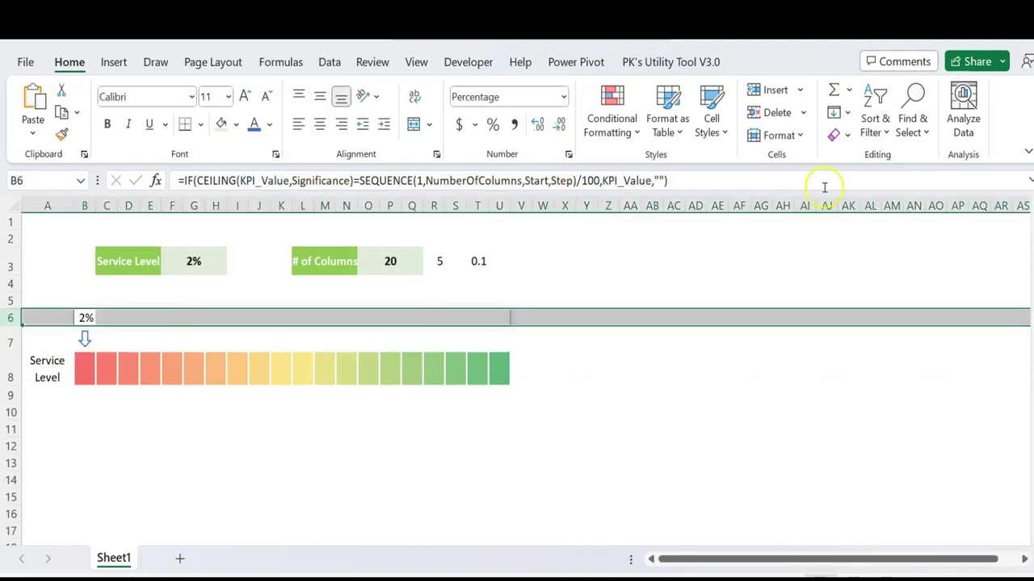
pyautogui.click(264, 97)
pyautogui.click(265, 97)
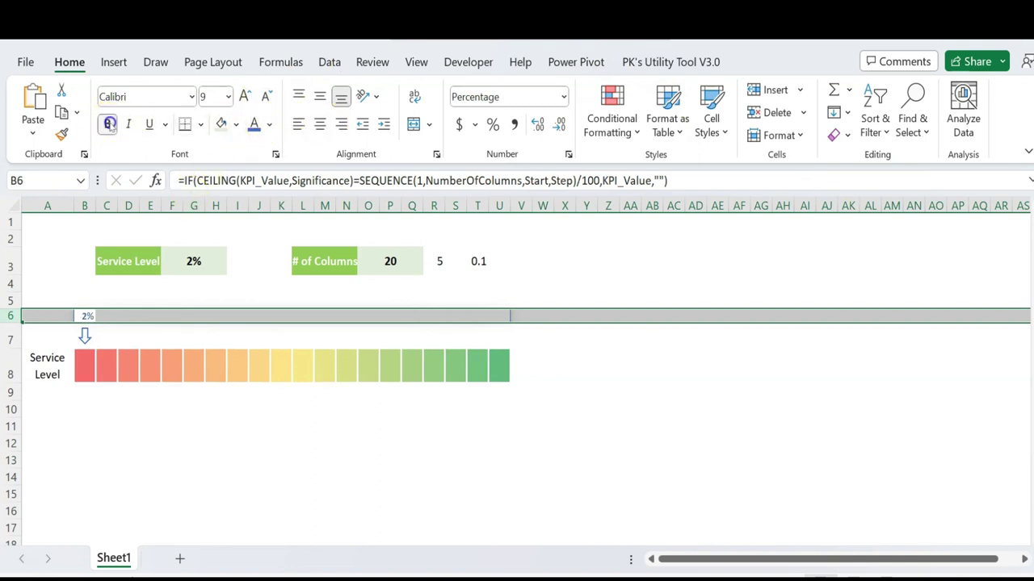
# Step: Enter =RANDBETWEEN(0,100)% in F3 and recalculate to get a new random service level
pyautogui.click(207, 427)
pyautogui.click(202, 261)
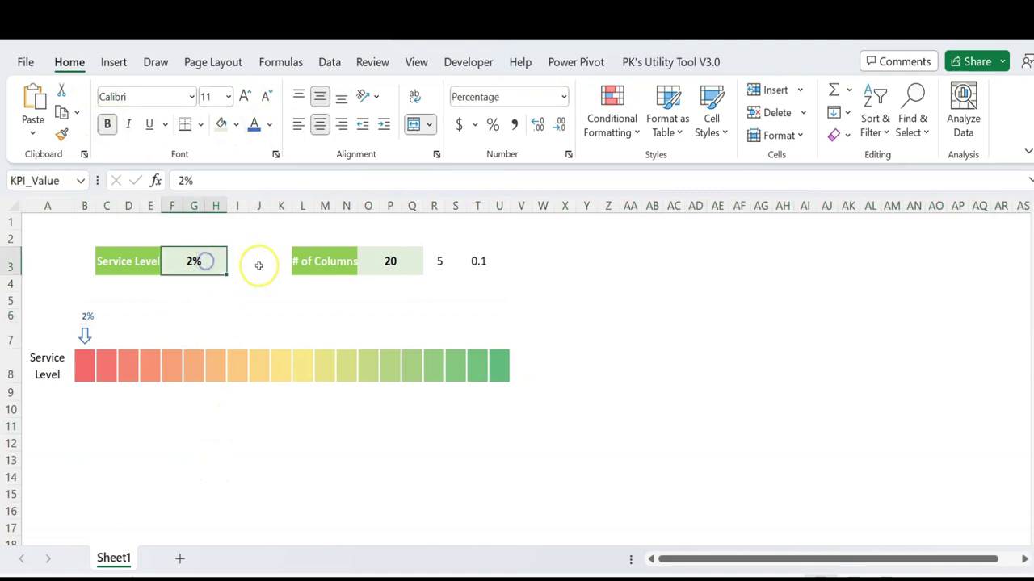
pyautogui.write('=ra')
pyautogui.press('Down')
pyautogui.press('Down')
pyautogui.press('Down')
pyautogui.press('Tab')
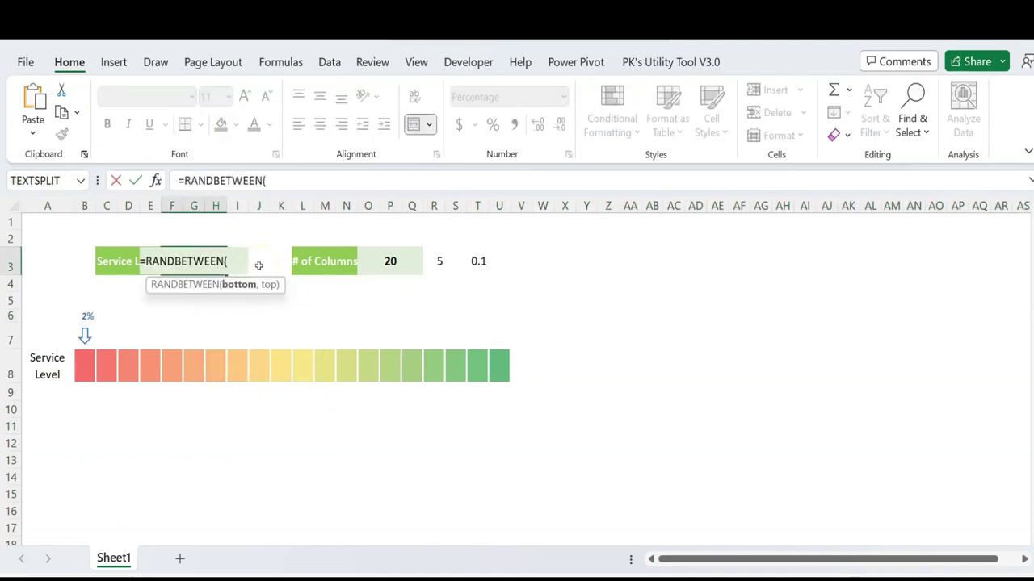
pyautogui.write('0,1')
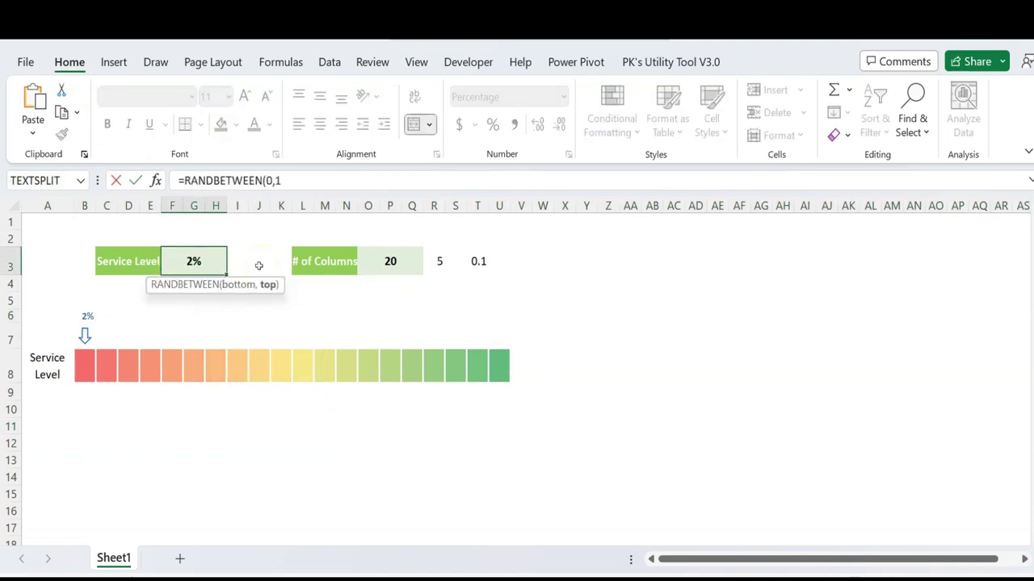
pyautogui.write('00)%')
pyautogui.press('Return')
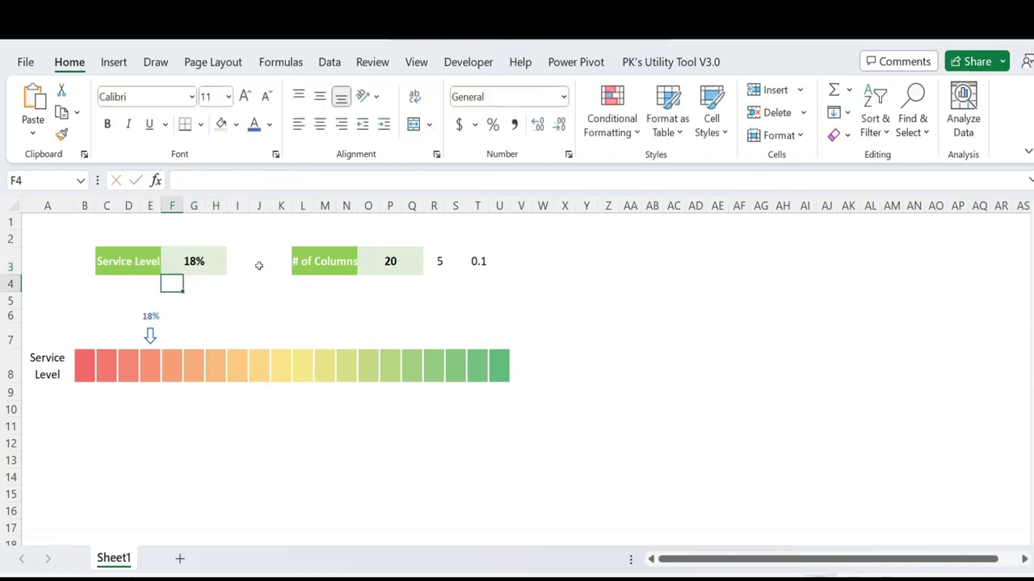
pyautogui.click(215, 509)
pyautogui.press('F9')
pyautogui.press('F9')
pyautogui.press('F9')
# Step: Delete the helper values in R3:V3 beside the column count
pyautogui.moveTo(444, 261); pyautogui.dragTo(512, 259)
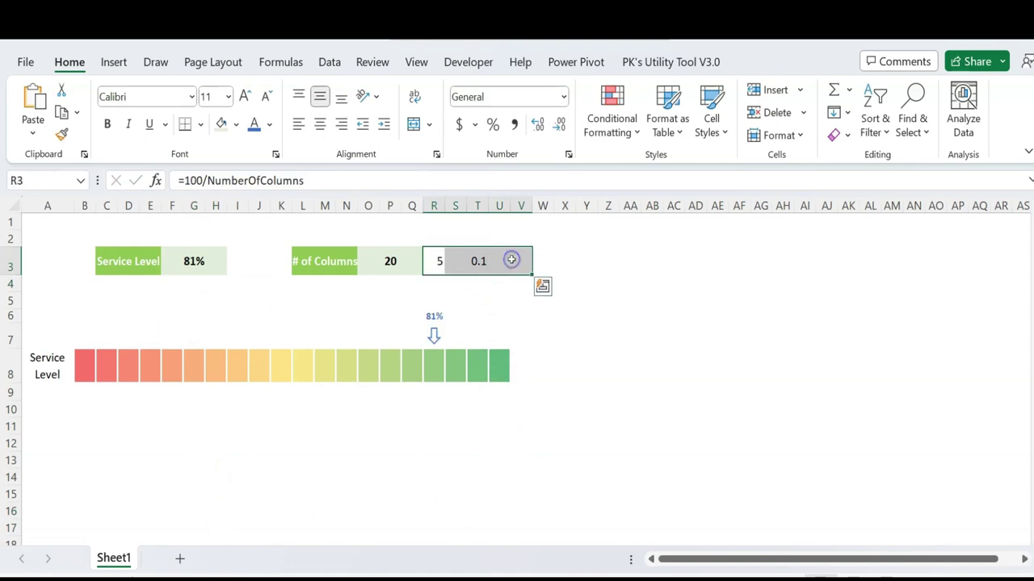
pyautogui.press('Delete')
pyautogui.click(405, 439)
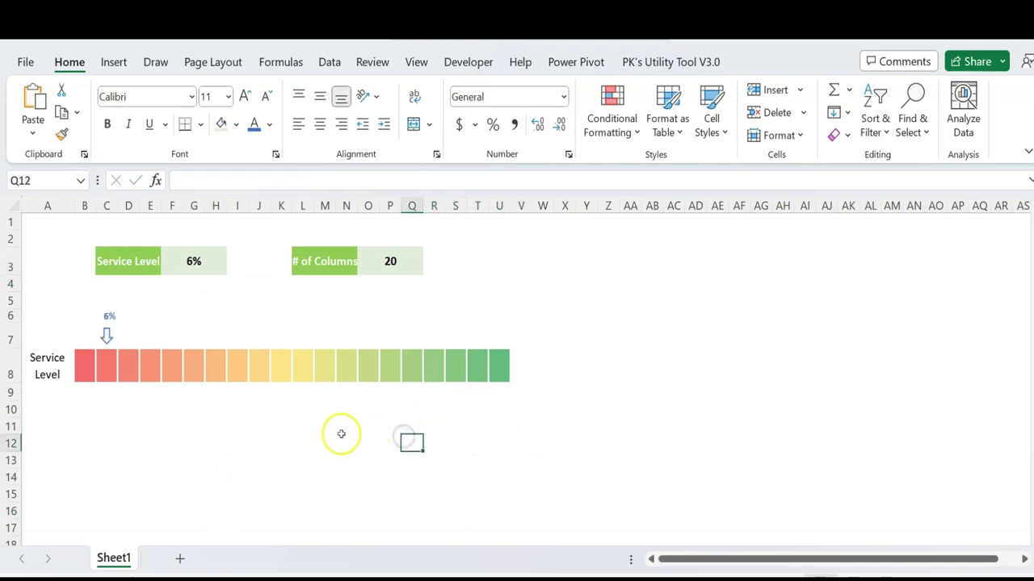
# Step: Review the bar, arrow and label formulas, then copy the arrow formula from B7
pyautogui.click(85, 365)
pyautogui.click(96, 333)
pyautogui.click(94, 312)
pyautogui.click(88, 336)
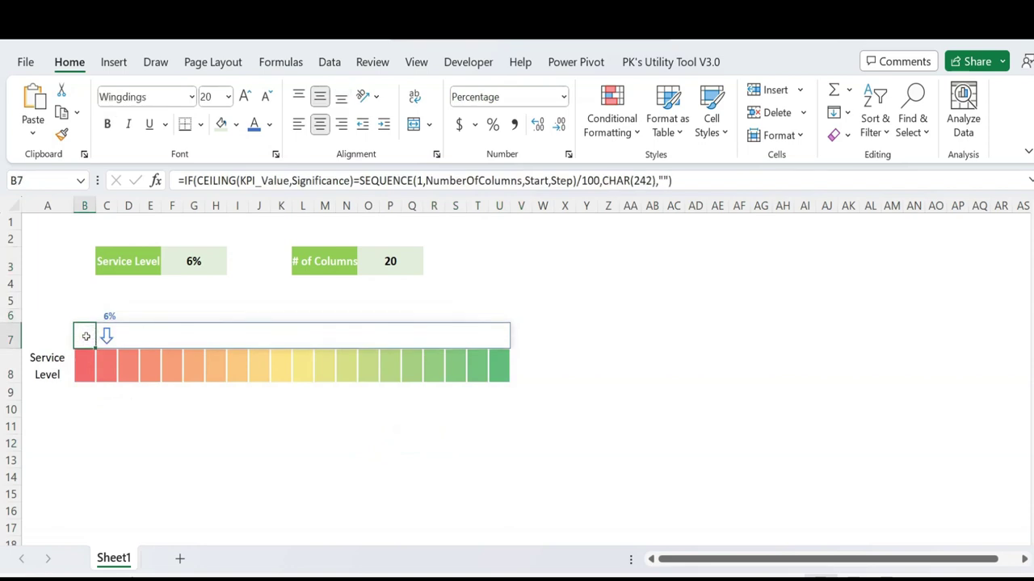
pyautogui.click(698, 188)
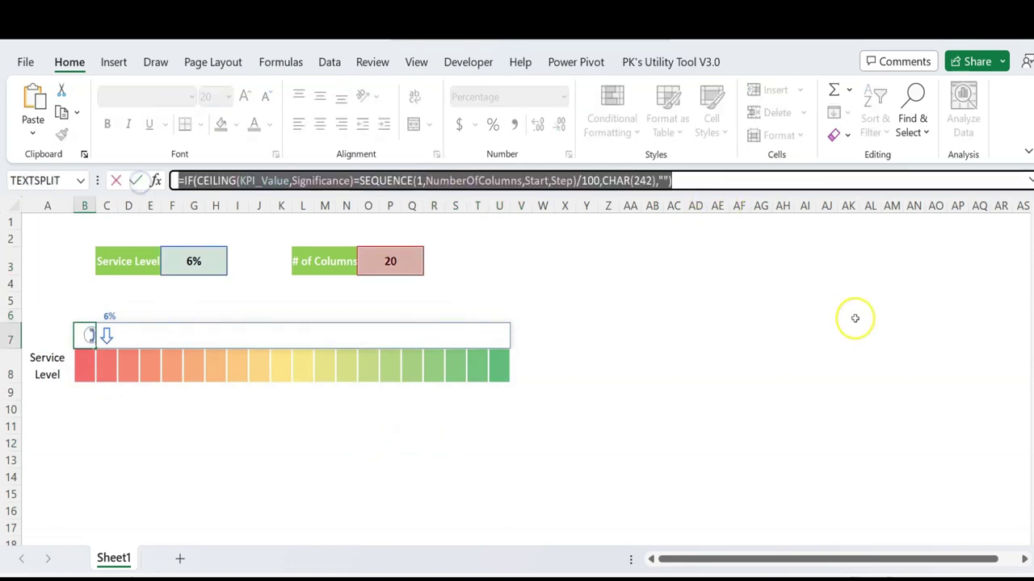
pyautogui.press('Escape')
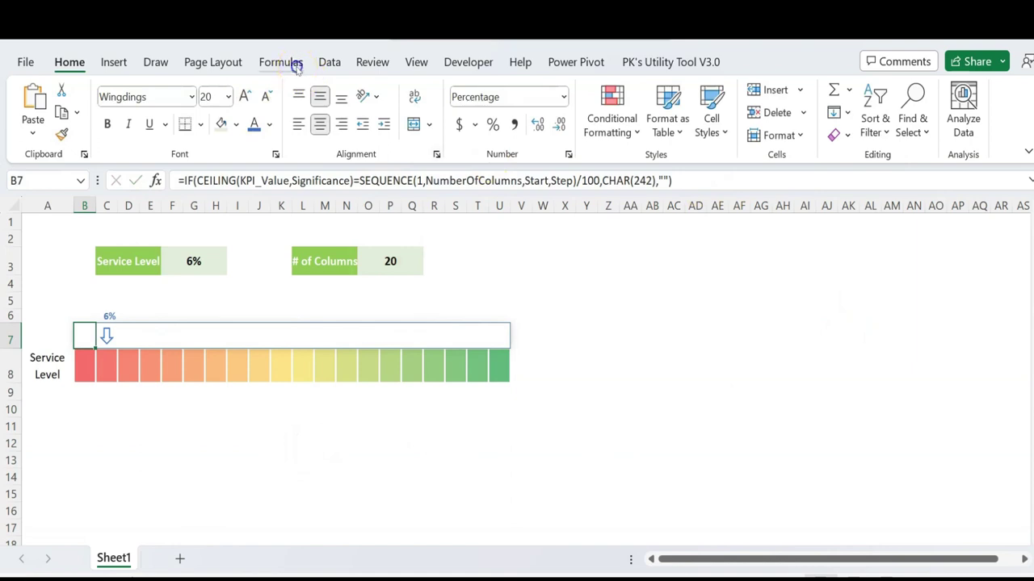
# Step: Define a workbook name Arrow that refers to the copied arrow formula
pyautogui.click(297, 65)
pyautogui.click(405, 113)
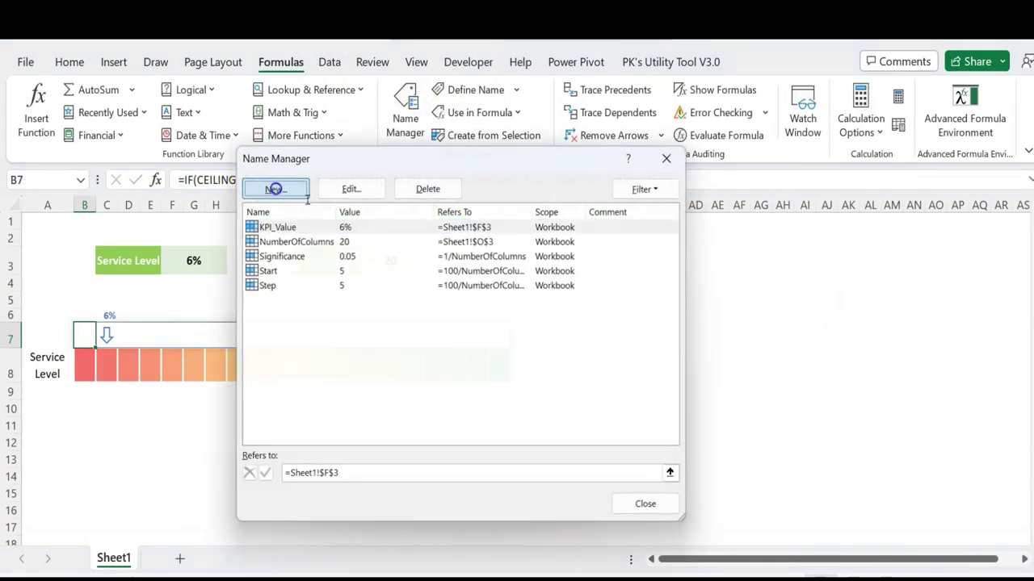
pyautogui.click(275, 189)
pyautogui.write('Arrow')
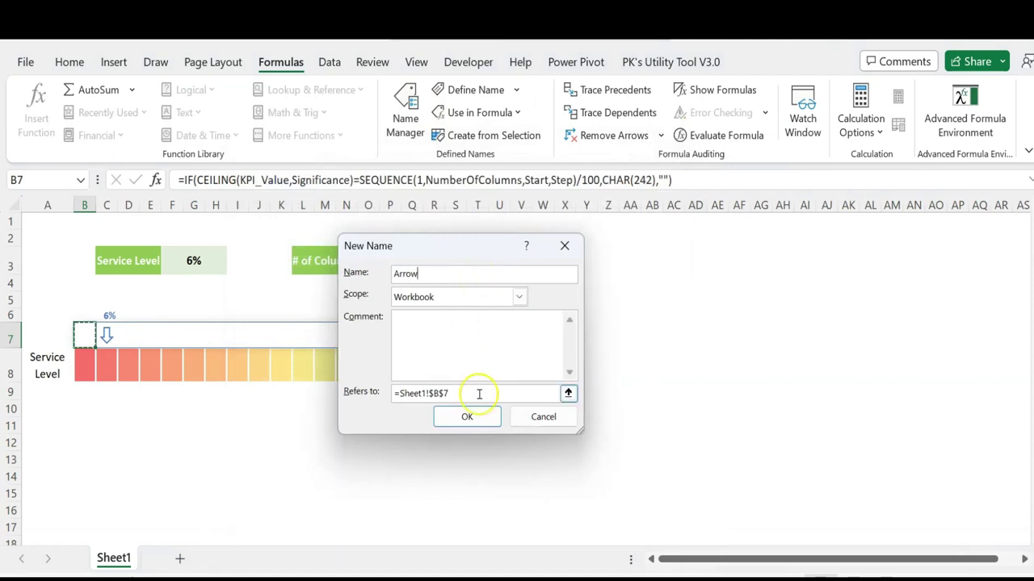
pyautogui.tripleClick(485, 393)
pyautogui.write('=IF(CEILING(KPI_Value,Significance)=SEQUENCE(1,NumberOfColumns,Start,Step)/100,CHAR(242),"")')
pyautogui.click(490, 418)
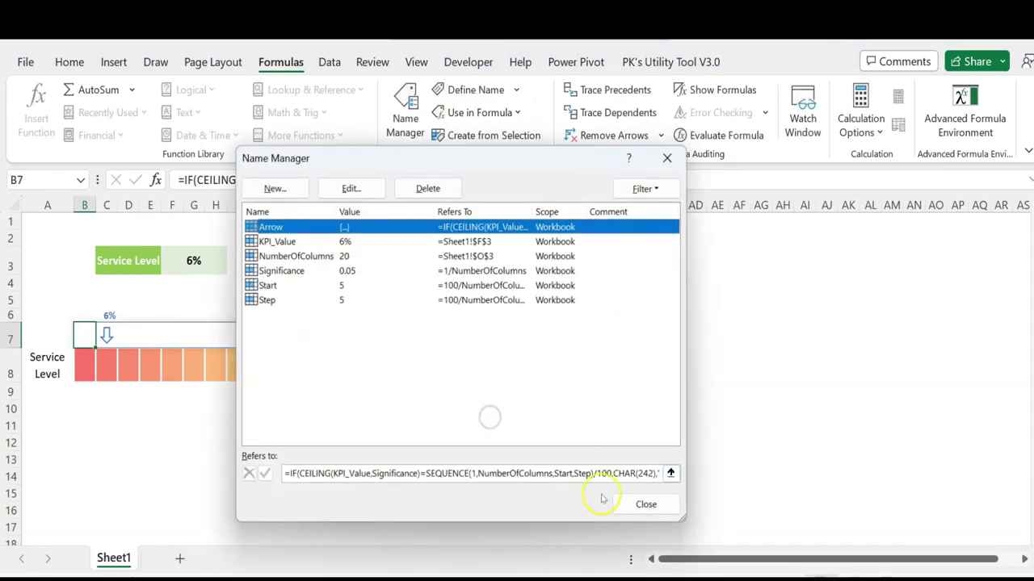
pyautogui.click(644, 504)
pyautogui.click(89, 315)
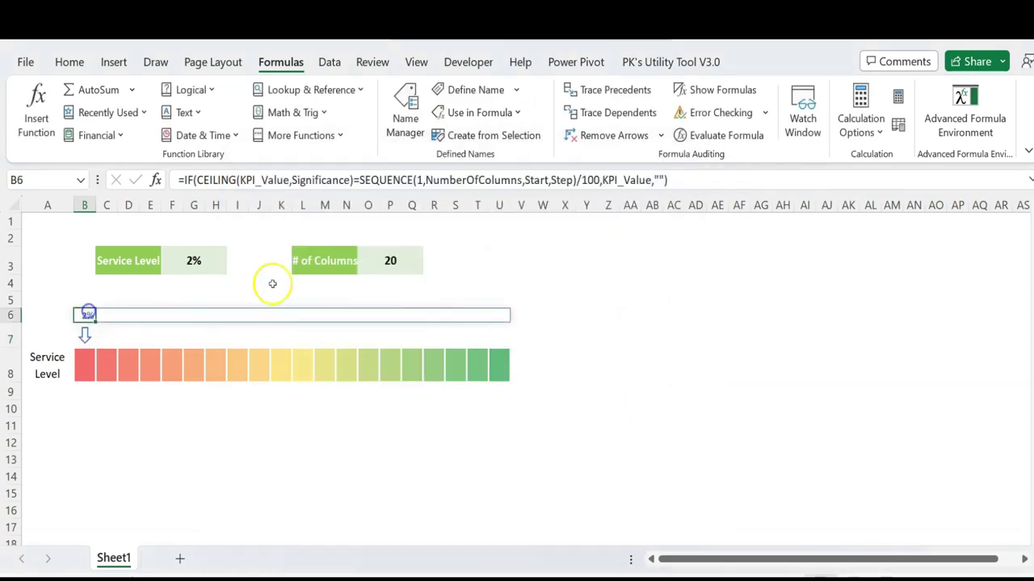
# Step: Copy the B6 percentage-label formula and save it as the workbook name KPI_Value_On_Arrow
pyautogui.tripleClick(711, 180)
pyautogui.press('Escape')
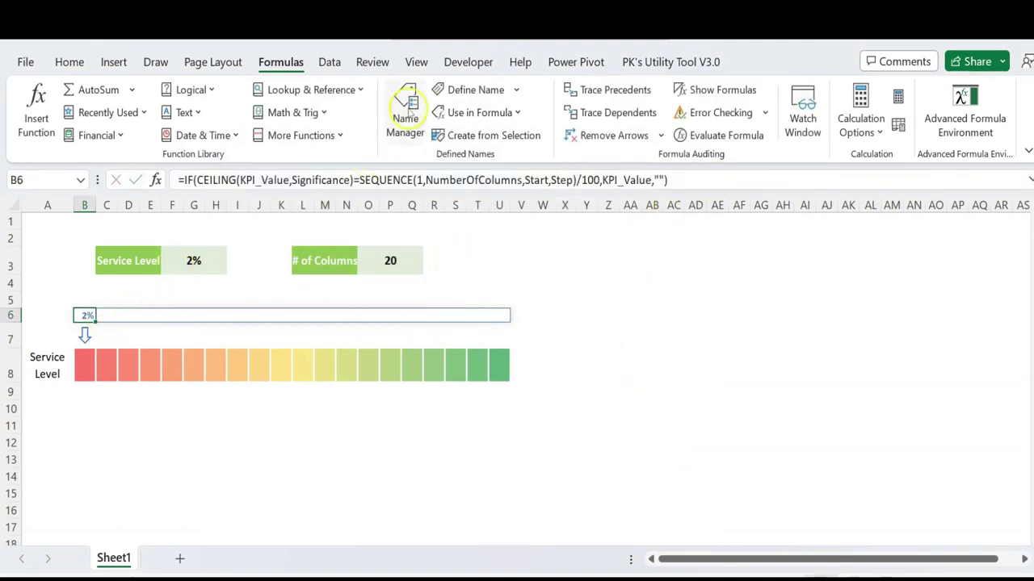
pyautogui.click(404, 113)
pyautogui.click(275, 187)
pyautogui.write('KPI_Value_On_Arrow')
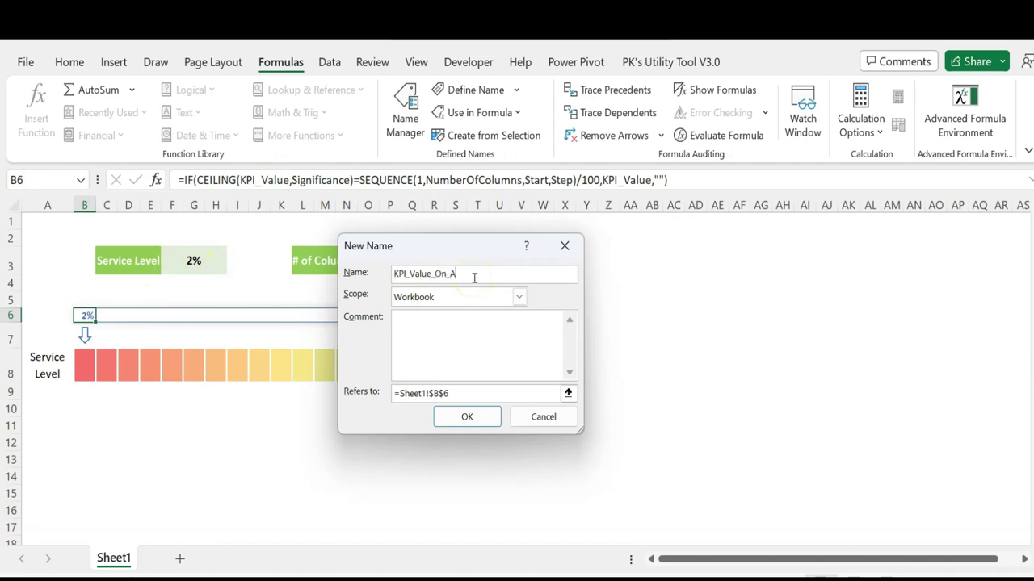
pyautogui.hotkey('ctrl', 'a')
pyautogui.hotkey('ctrl', 'v')
pyautogui.click(467, 417)
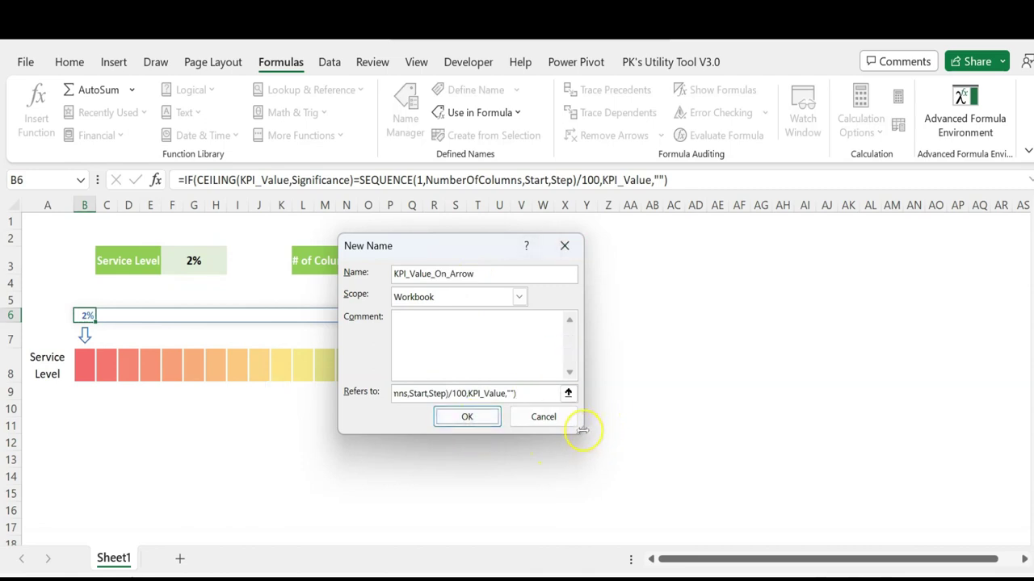
pyautogui.moveTo(581, 430); pyautogui.dragTo(823, 492)
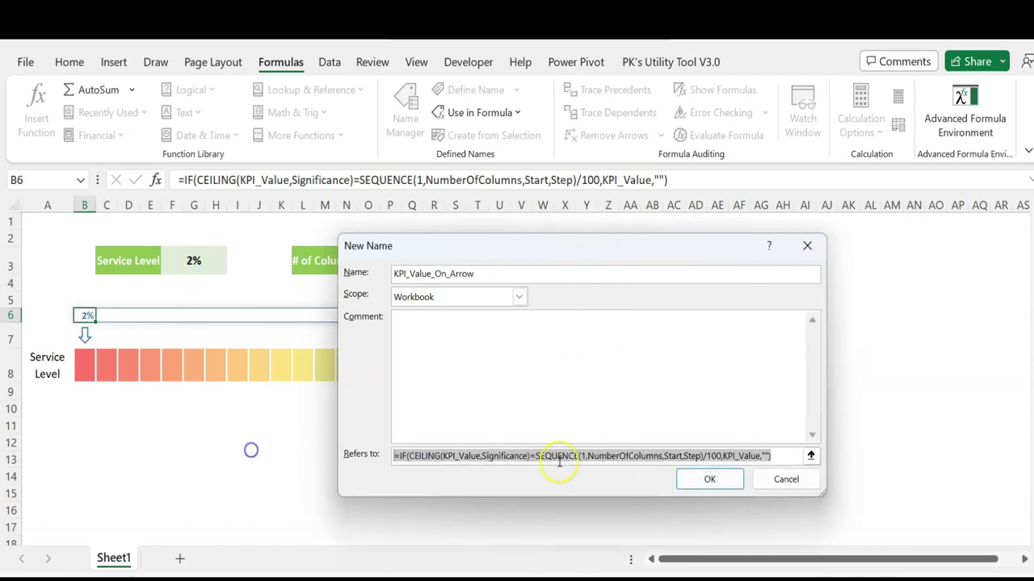
pyautogui.click(716, 480)
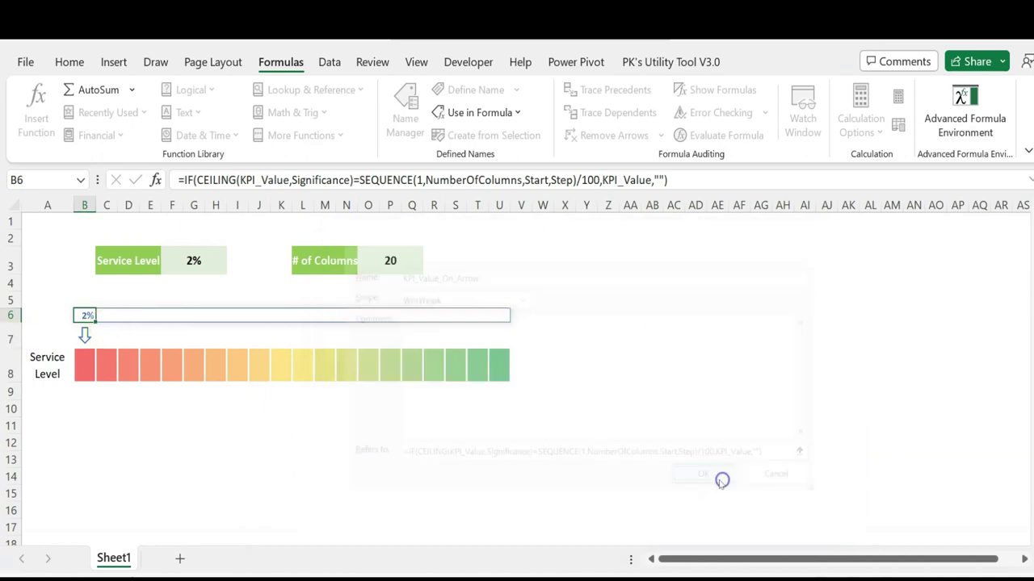
pyautogui.click(768, 534)
pyautogui.click(326, 491)
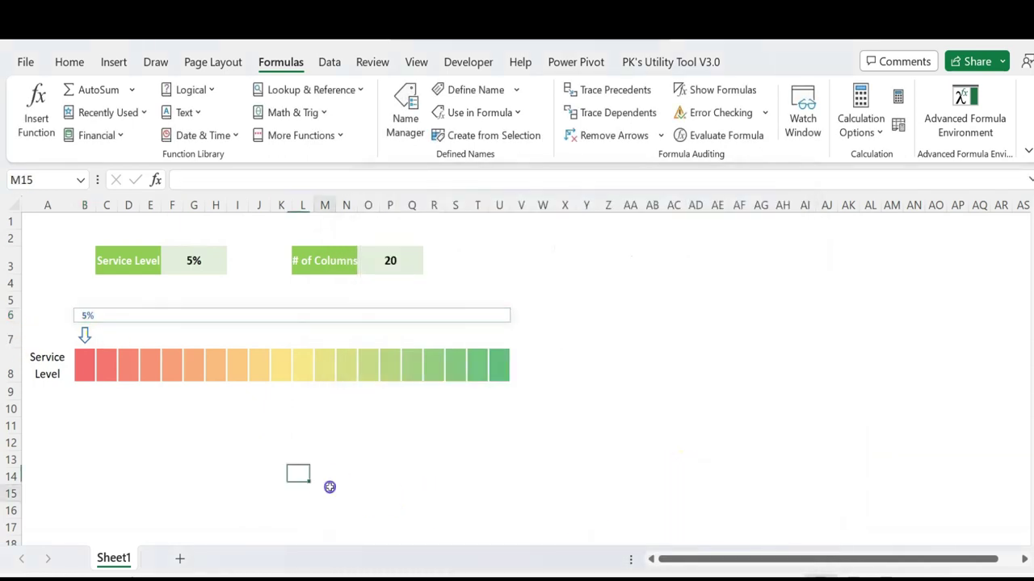
# Step: Clear the old label in B6 and enter =Arrow in B7
pyautogui.click(84, 315)
pyautogui.press('Delete')
pyautogui.press('Up')
pyautogui.press('Down')
pyautogui.press('Down')
pyautogui.write('=arr')
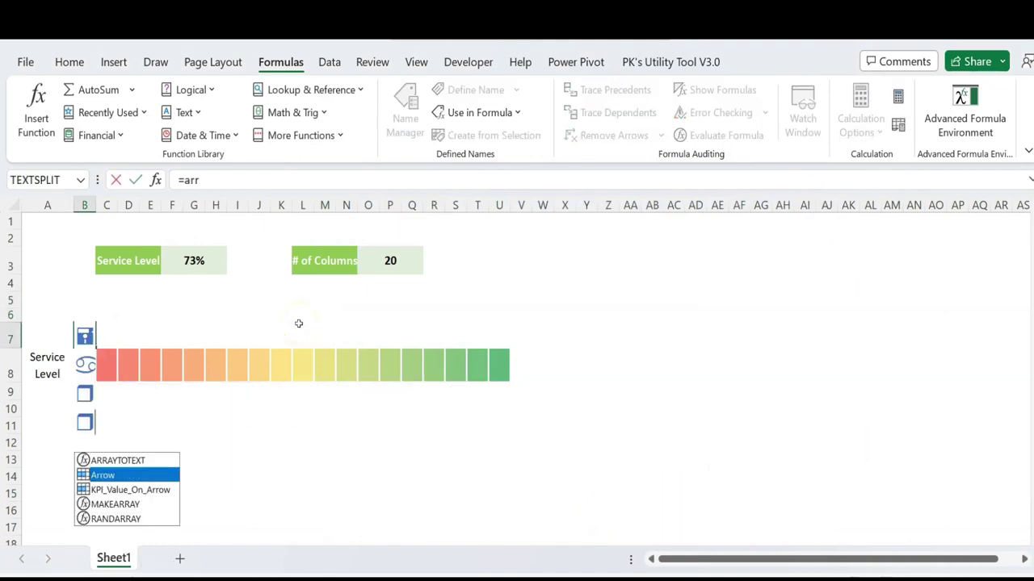
pyautogui.press('Tab')
pyautogui.press('Return')
# Step: Enter =KPI_Value_On_Arrow in B6 so the label shows 27% above the bar
pyautogui.press('Up')
pyautogui.press('Up')
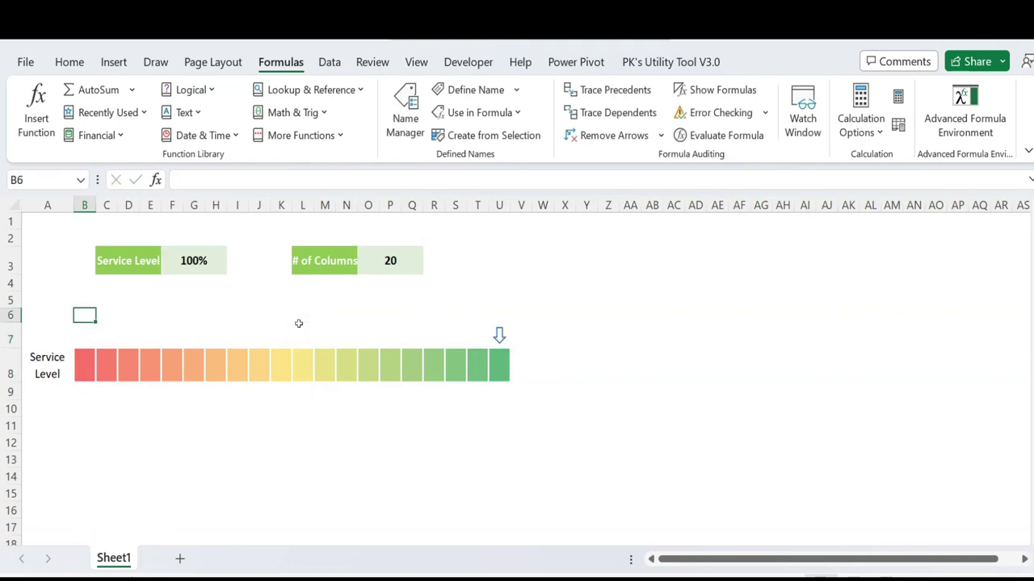
pyautogui.write('=kpi')
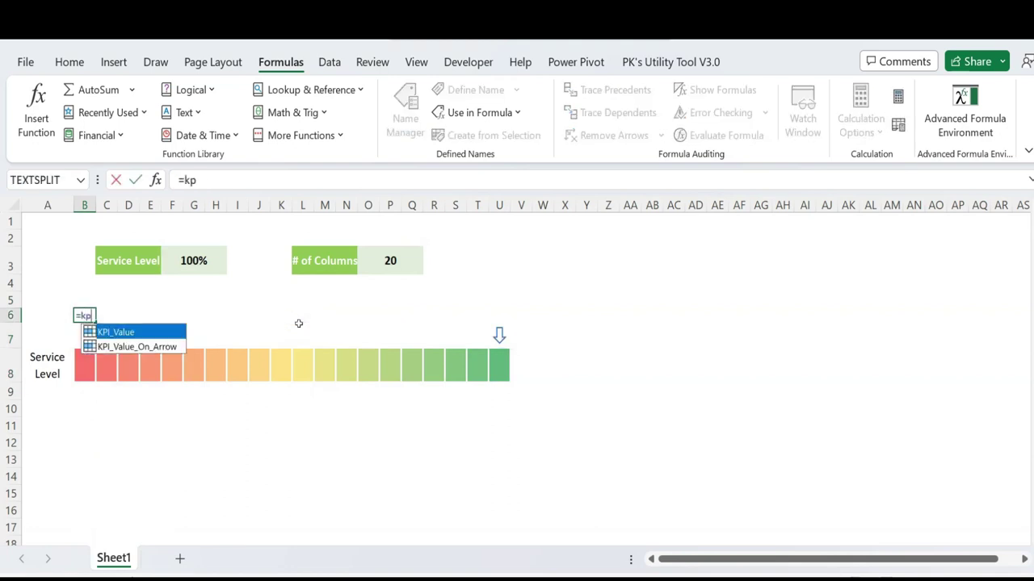
pyautogui.press('Down')
pyautogui.press('Tab')
pyautogui.press('Return')
pyautogui.press('Up')
pyautogui.click(377, 422)
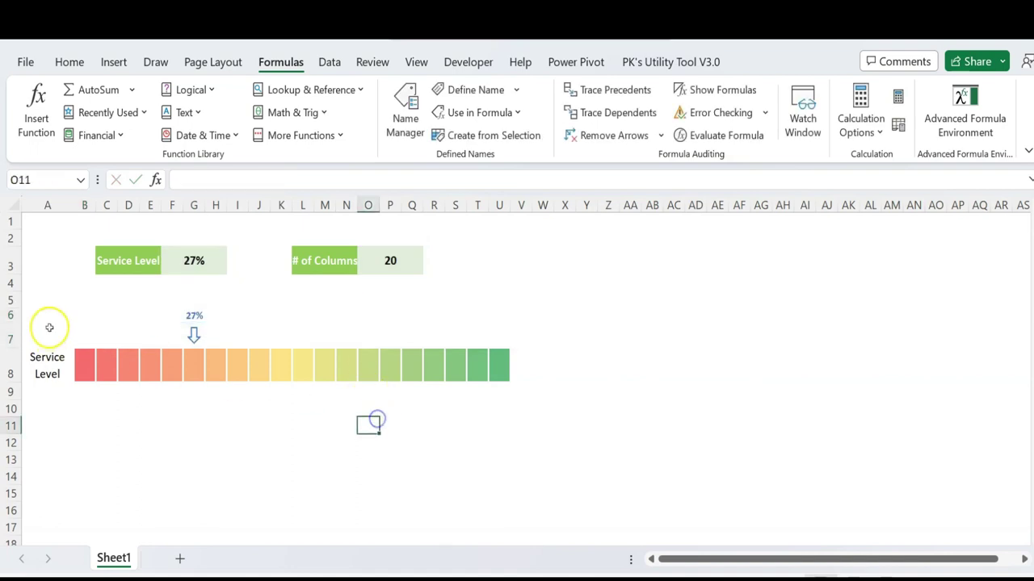
pyautogui.click(149, 426)
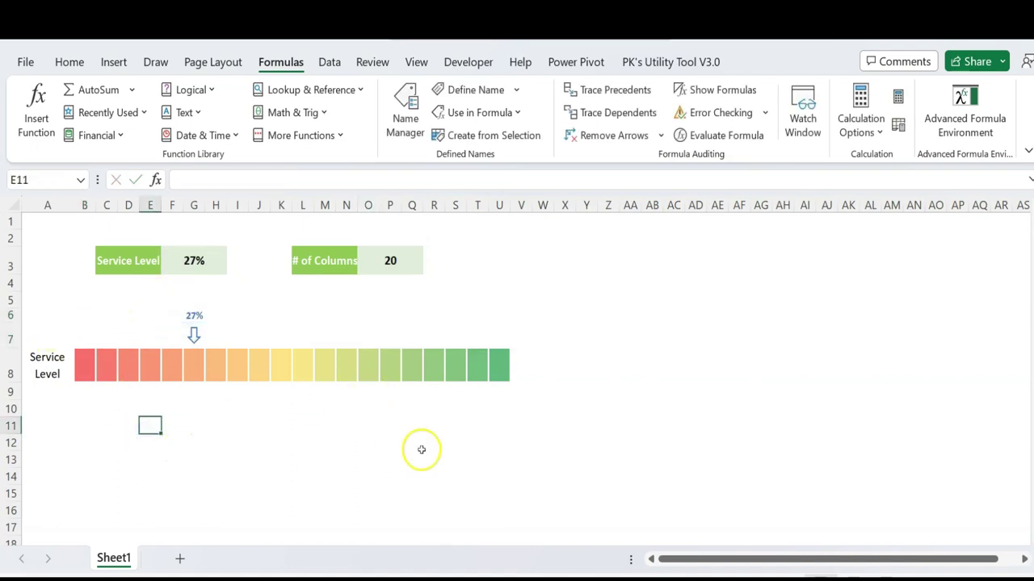
# Step: Draw a Form Control scroll bar below the gradient bar
pyautogui.click(468, 62)
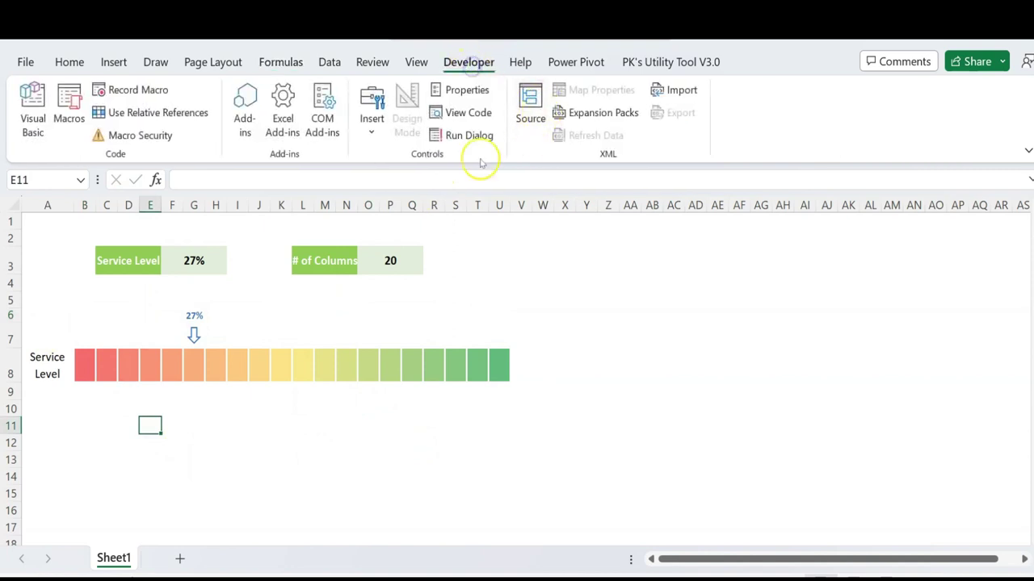
pyautogui.click(380, 129)
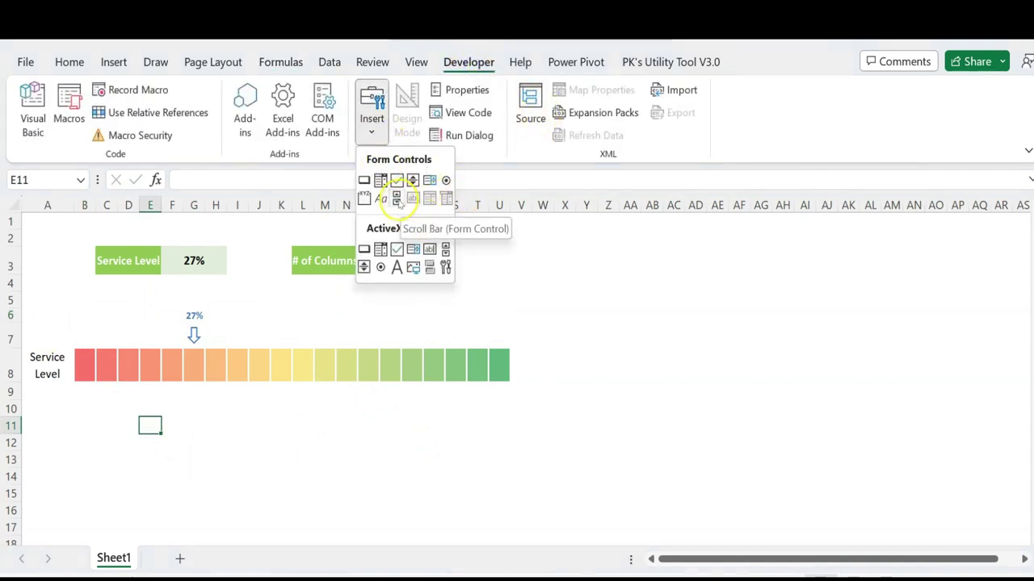
pyautogui.click(396, 201)
pyautogui.moveTo(217, 413); pyautogui.dragTo(519, 439)
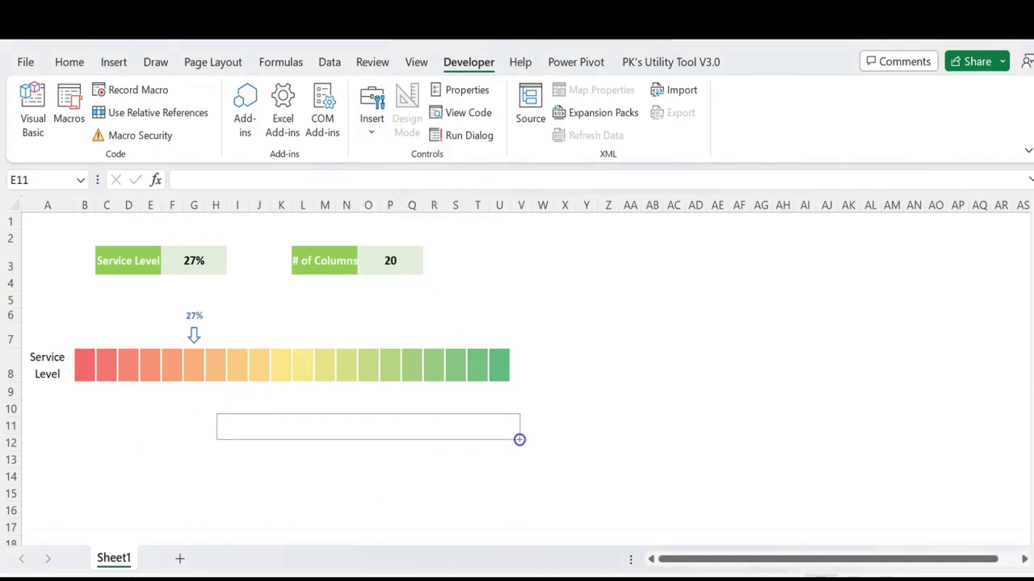
# Step: Set the scroll bar's range to 5–40 and link it to cell $O$3
pyautogui.rightClick(437, 429)
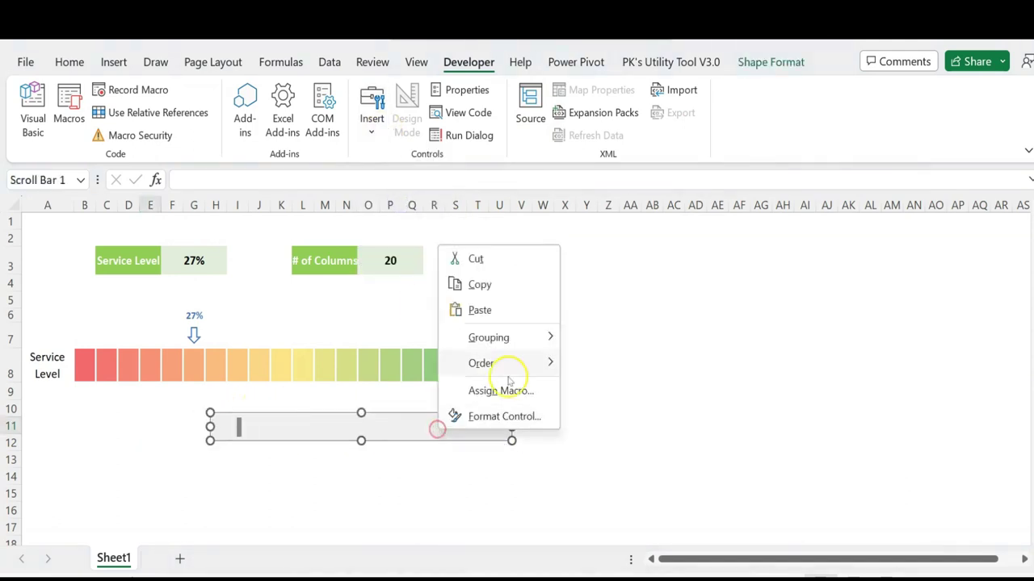
pyautogui.click(505, 416)
pyautogui.write('40')
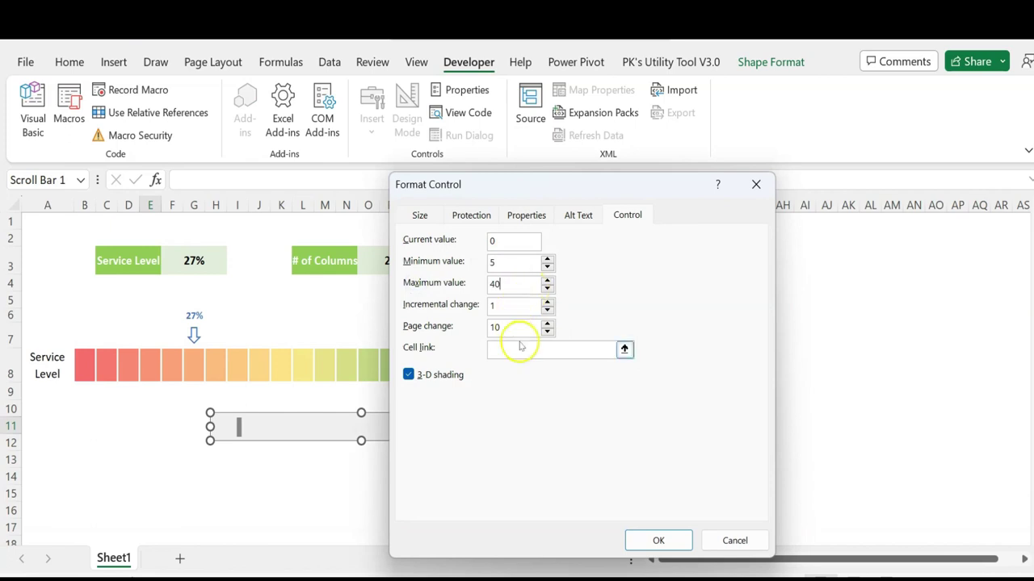
pyautogui.click(519, 346)
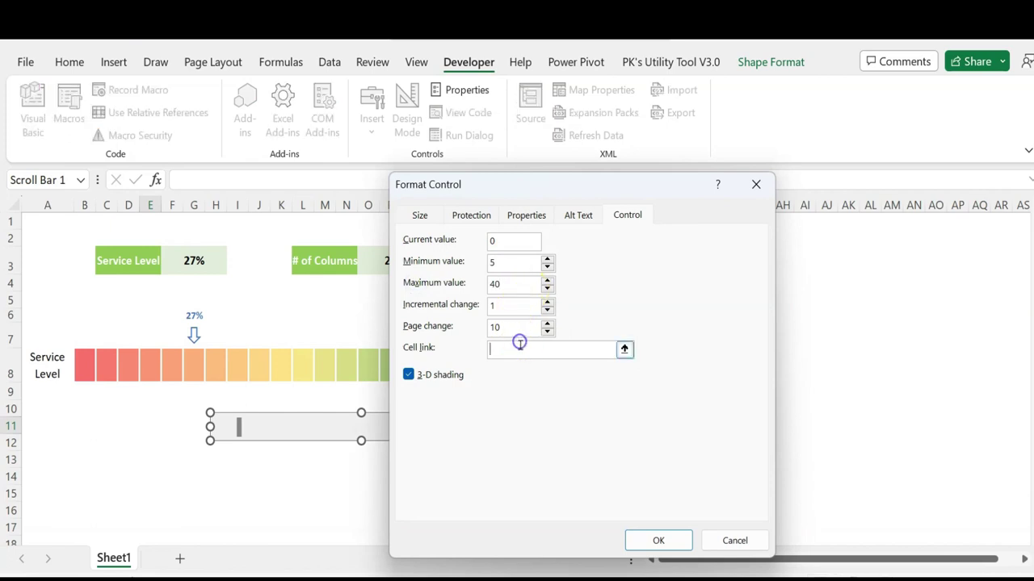
pyautogui.click(377, 255)
pyautogui.moveTo(510, 182); pyautogui.dragTo(649, 180)
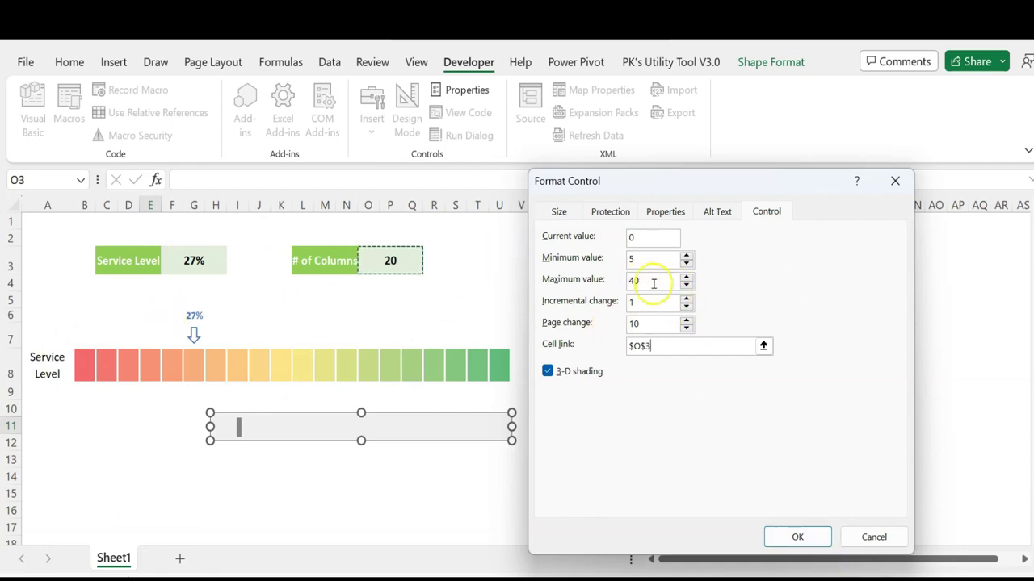
pyautogui.click(775, 536)
# Step: Resize and reposition the scroll bar beneath the colour bar
pyautogui.click(716, 491)
pyautogui.moveTo(240, 428); pyautogui.dragTo(556, 436)
pyautogui.rightClick(496, 436)
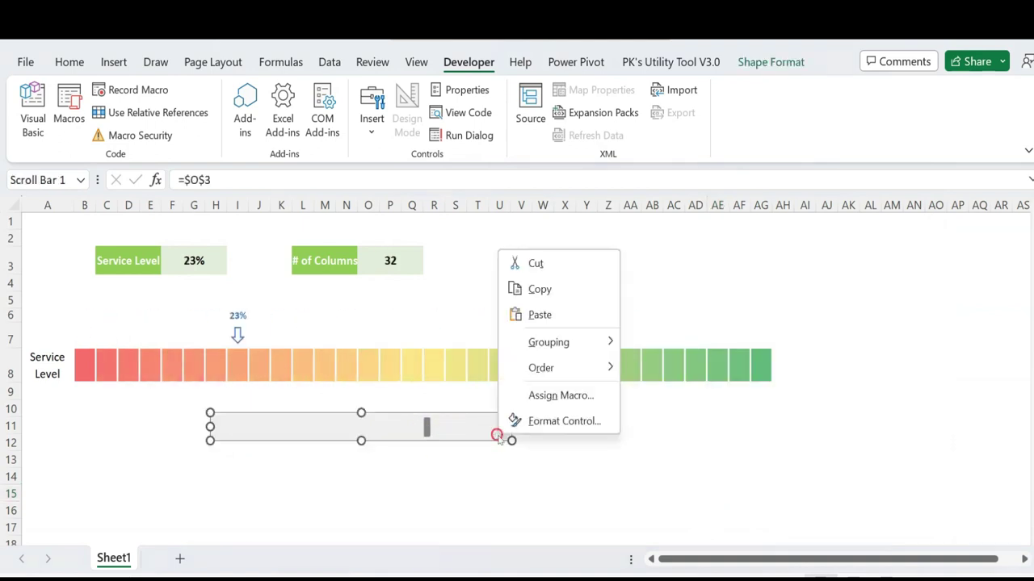
pyautogui.moveTo(468, 434); pyautogui.dragTo(587, 455)
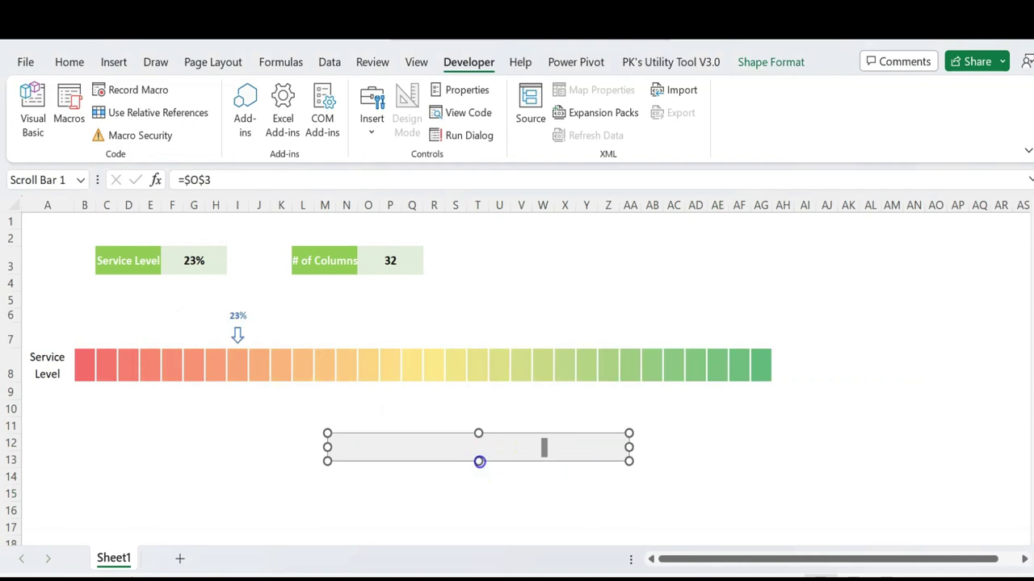
pyautogui.click(477, 477)
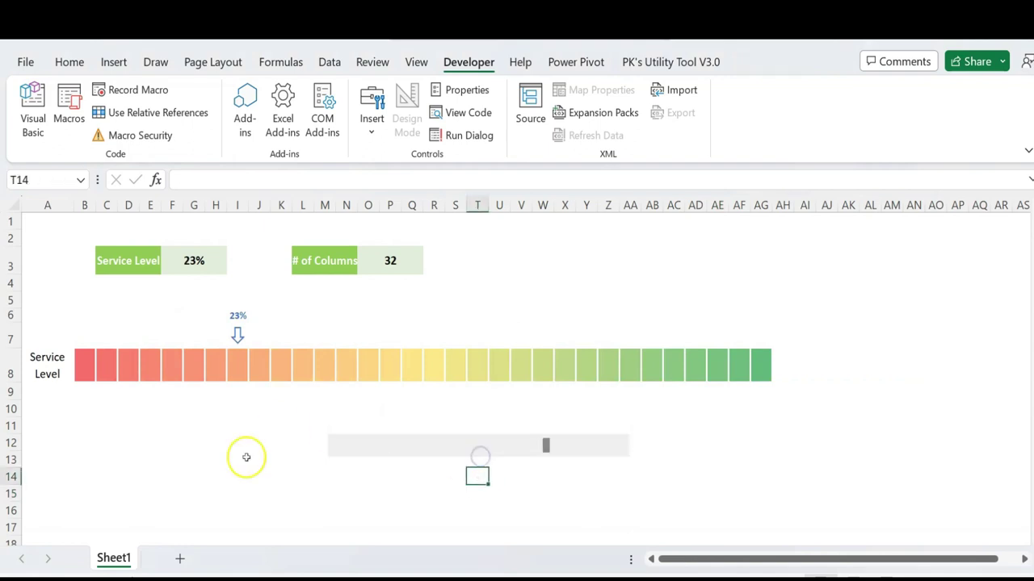
# Step: Draw a rectangle over the scroll bar and round it into a shorter pill
pyautogui.click(116, 66)
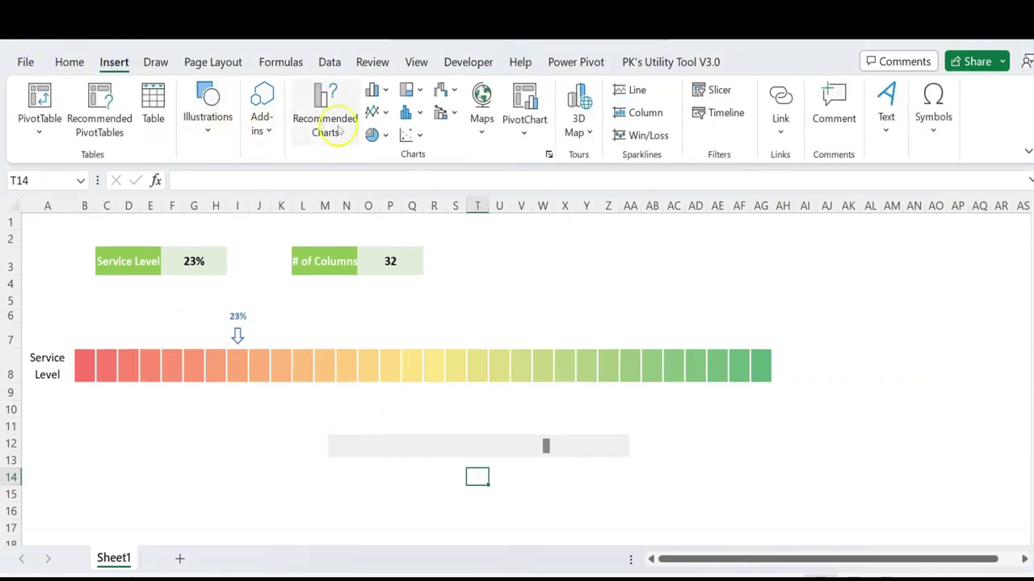
pyautogui.click(207, 121)
pyautogui.click(239, 214)
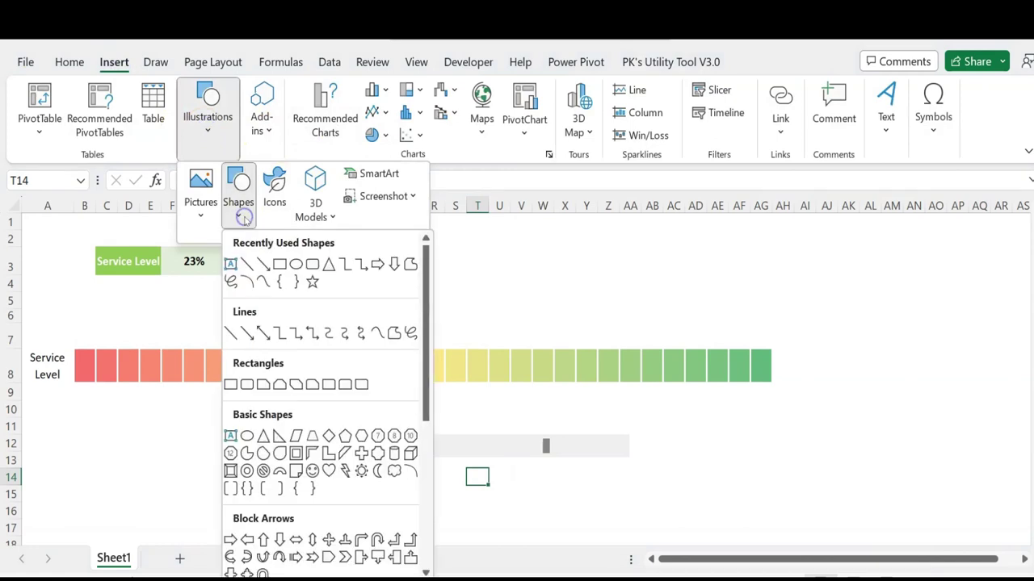
pyautogui.click(230, 386)
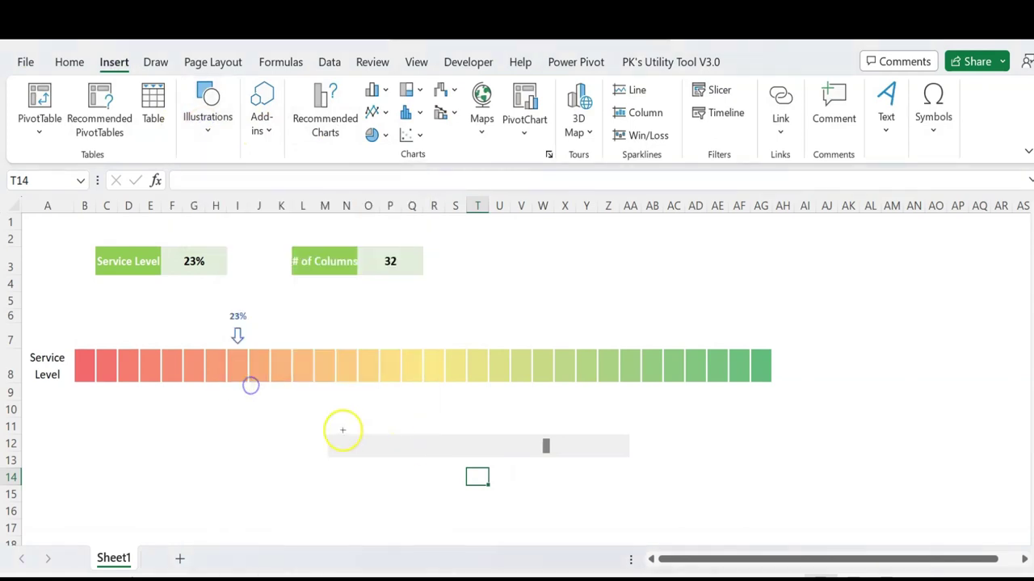
pyautogui.moveTo(309, 423); pyautogui.dragTo(664, 467)
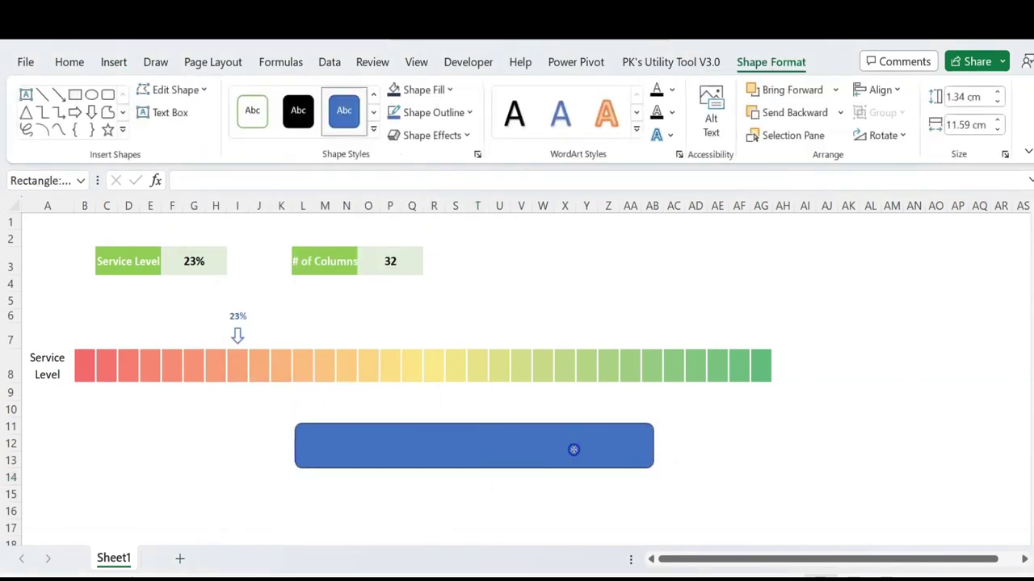
pyautogui.moveTo(311, 424); pyautogui.dragTo(374, 425)
pyautogui.moveTo(486, 468); pyautogui.dragTo(492, 457)
pyautogui.moveTo(546, 438); pyautogui.dragTo(550, 448)
# Step: Fill the pill dark grey and add a 3-D preset and an outer shadow
pyautogui.click(450, 90)
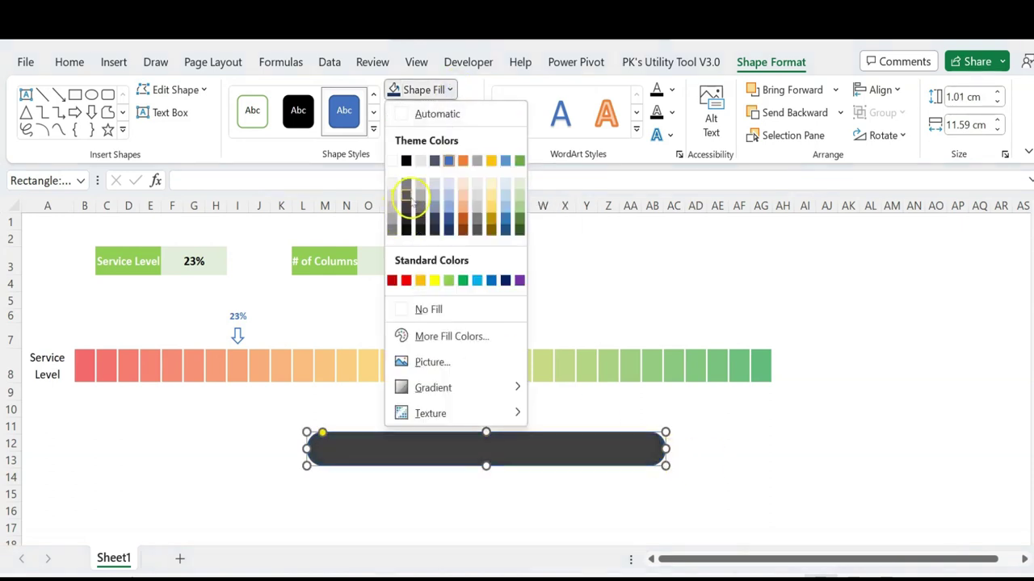
pyautogui.click(408, 212)
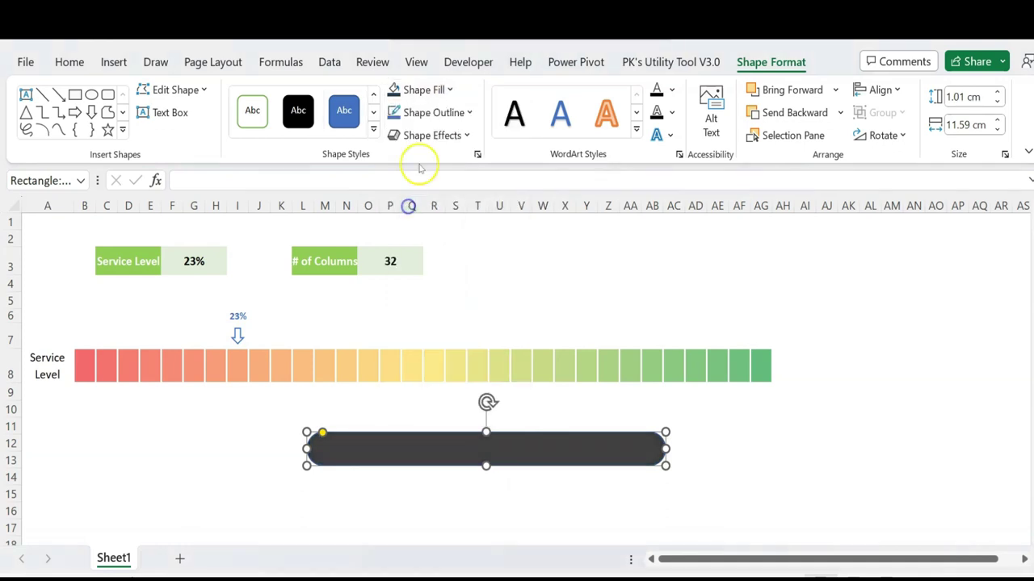
pyautogui.click(467, 135)
pyautogui.moveTo(450, 169)
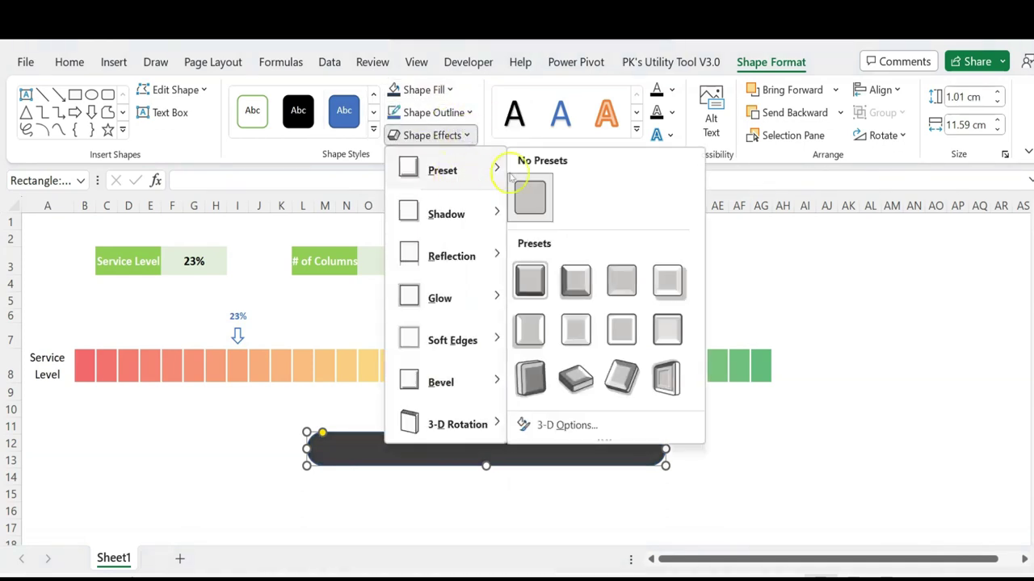
pyautogui.click(533, 339)
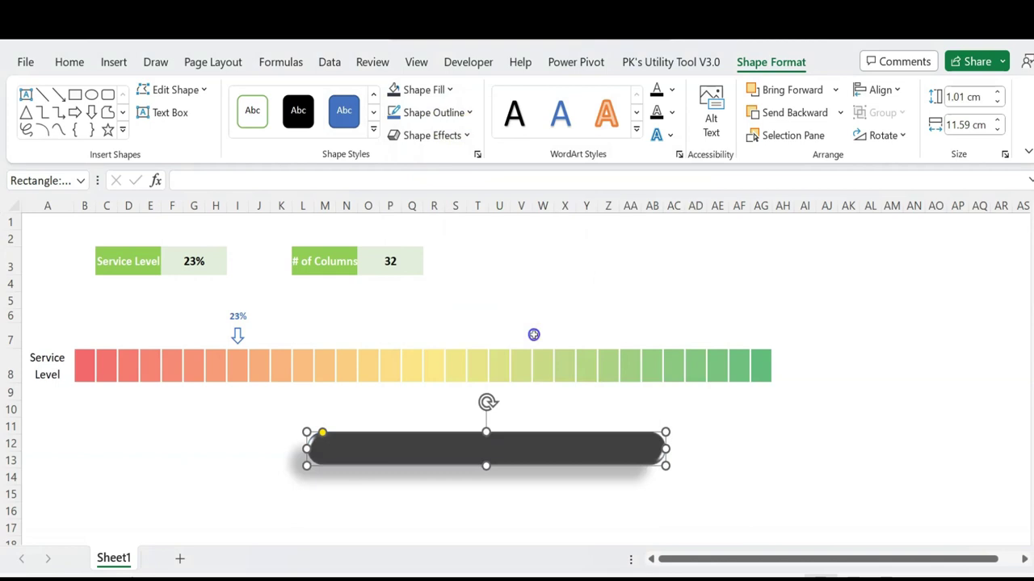
pyautogui.click(456, 135)
pyautogui.moveTo(455, 217)
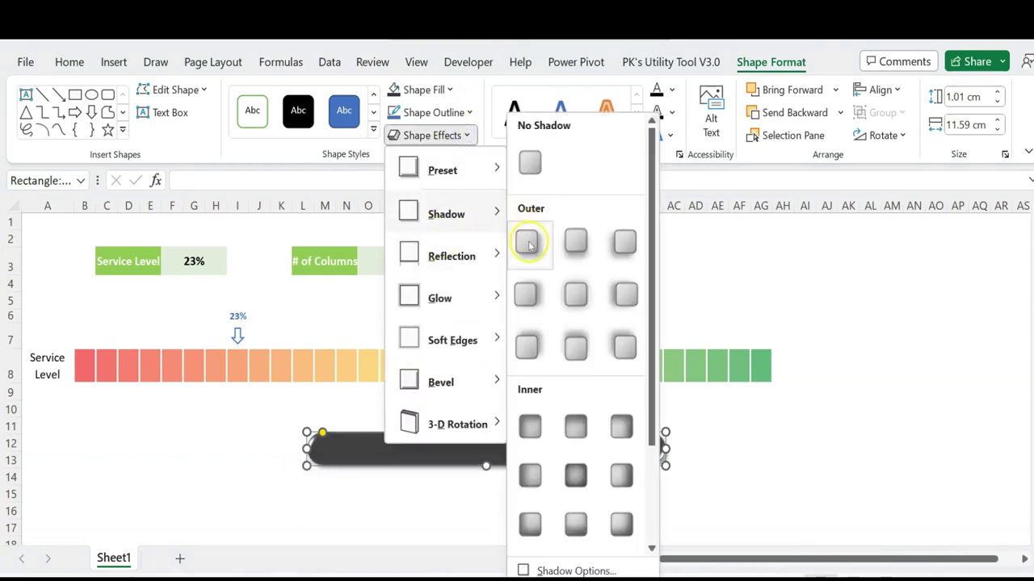
pyautogui.click(529, 240)
pyautogui.click(647, 453)
pyautogui.rightClick(647, 453)
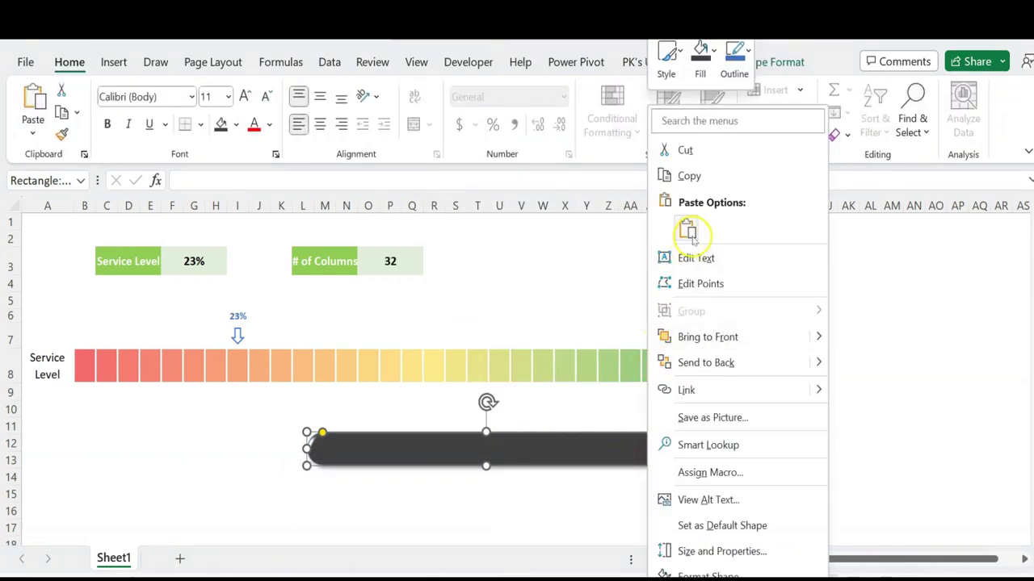
# Step: Send the dark pill to back and center it behind the scroll bar
pyautogui.click(731, 364)
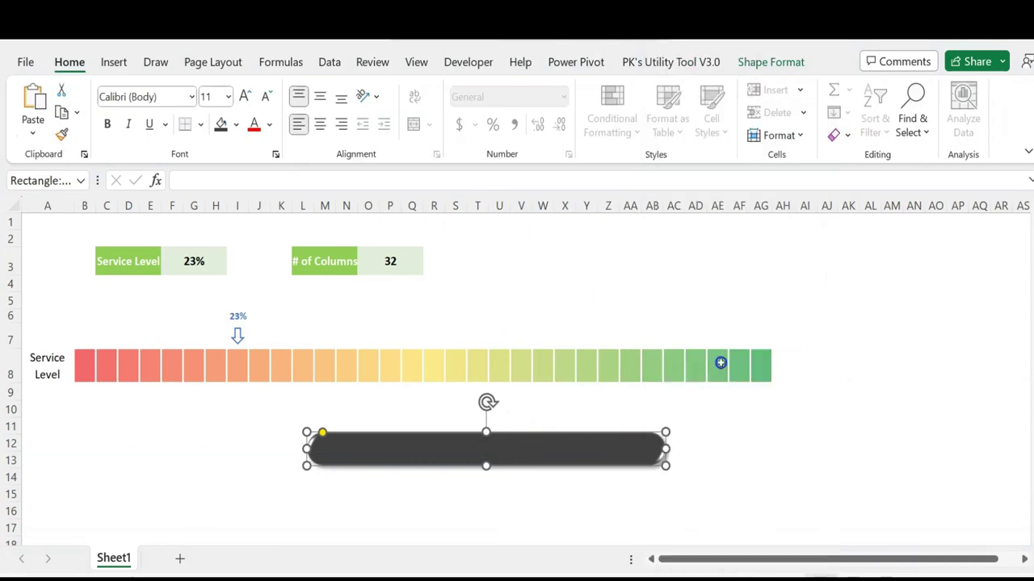
pyautogui.click(644, 449)
pyautogui.click(649, 454)
pyautogui.moveTo(650, 453); pyautogui.dragTo(650, 451)
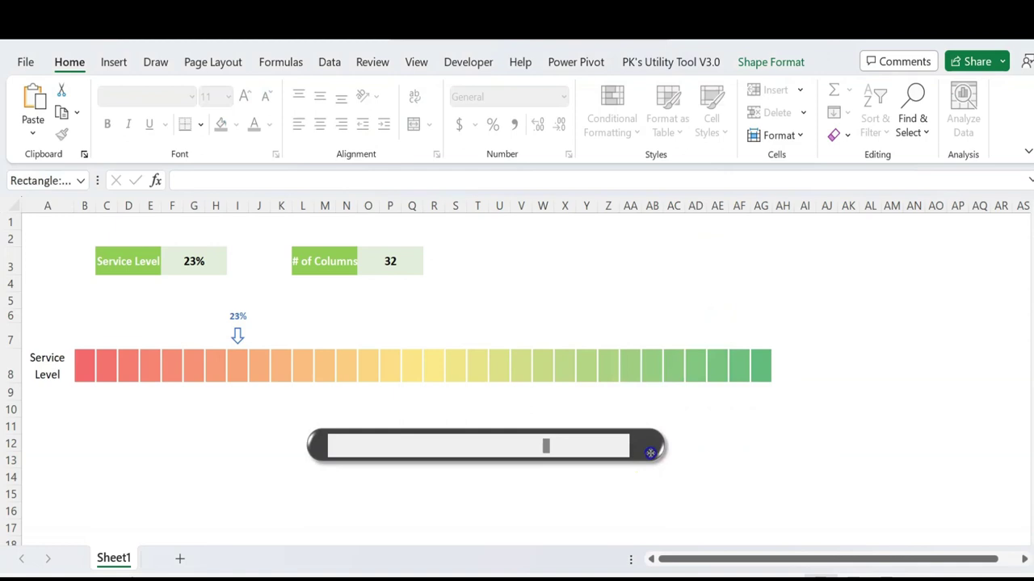
# Step: Group the pill and the scroll bar into one object
pyautogui.rightClick(604, 447)
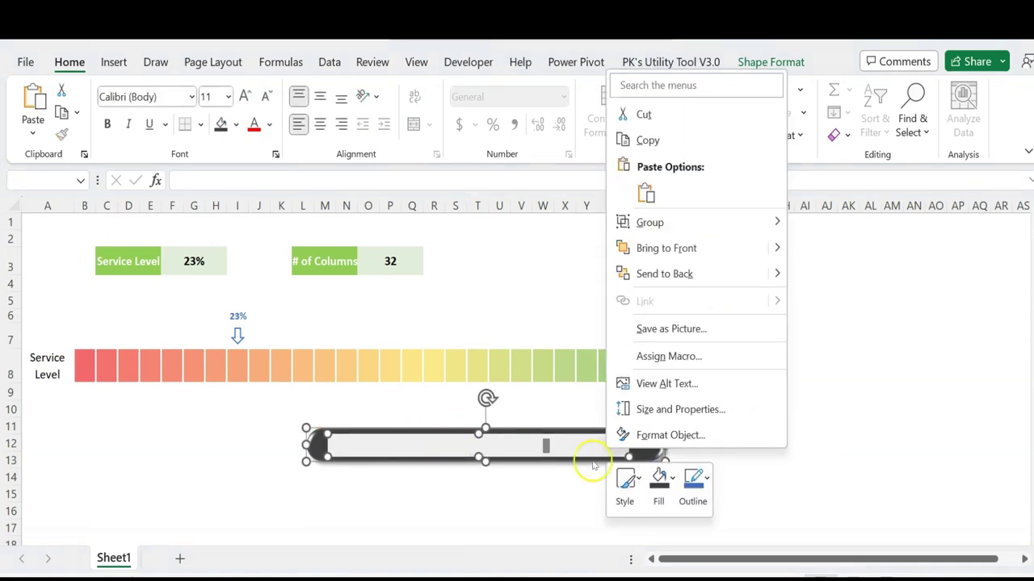
pyautogui.click(626, 456)
pyautogui.rightClick(610, 453)
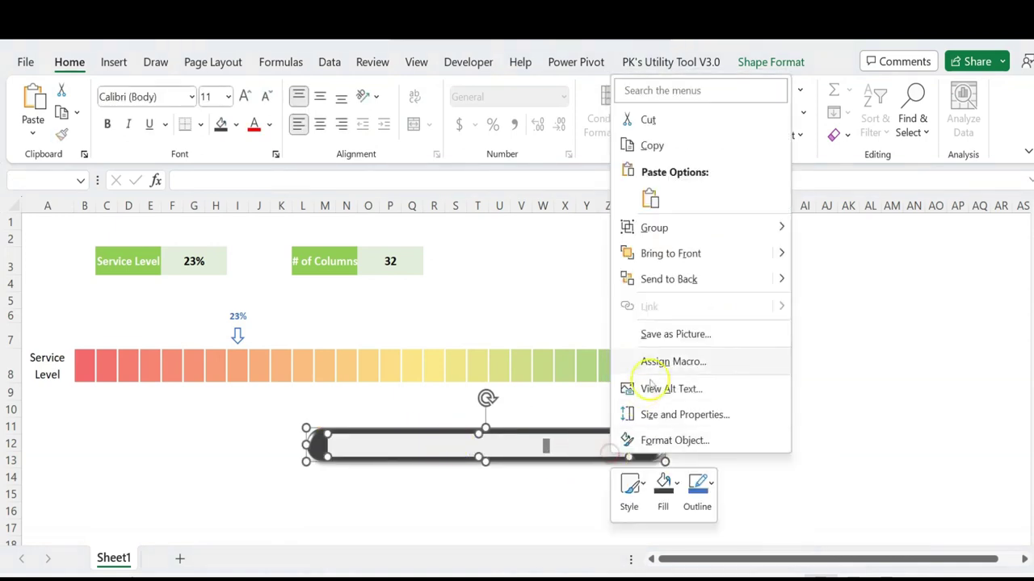
pyautogui.moveTo(656, 228)
pyautogui.click(853, 227)
pyautogui.click(803, 425)
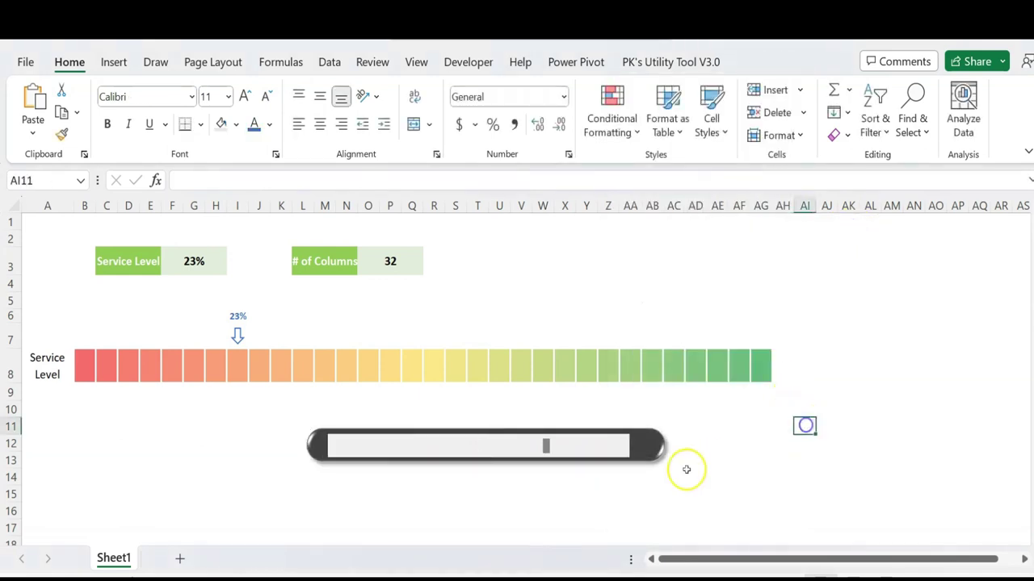
# Step: Test the scroll bar, ending with 33 columns and a 96% service level
pyautogui.click(626, 445)
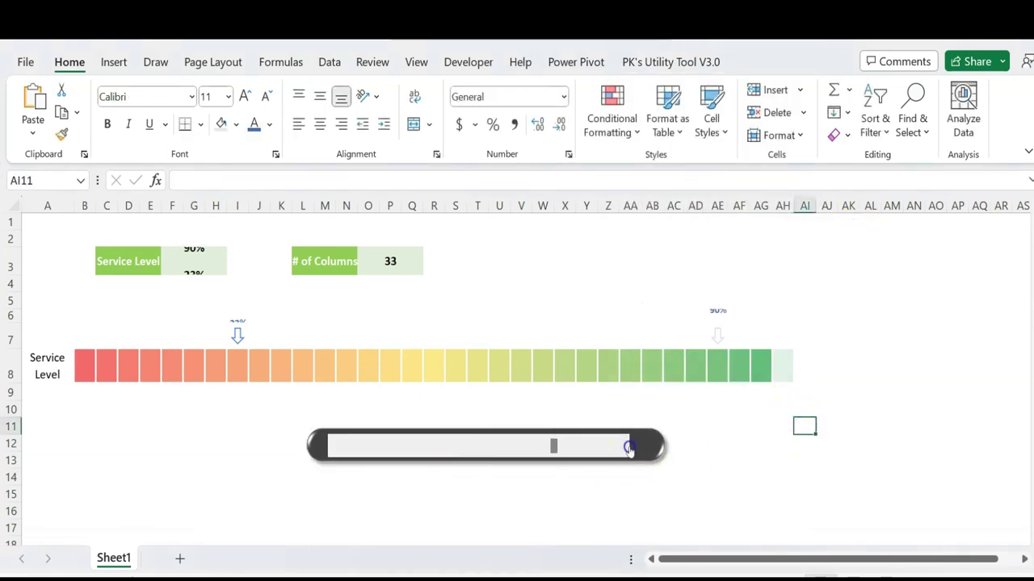
pyautogui.click(526, 450)
pyautogui.click(549, 453)
pyautogui.click(549, 453)
pyautogui.click(454, 491)
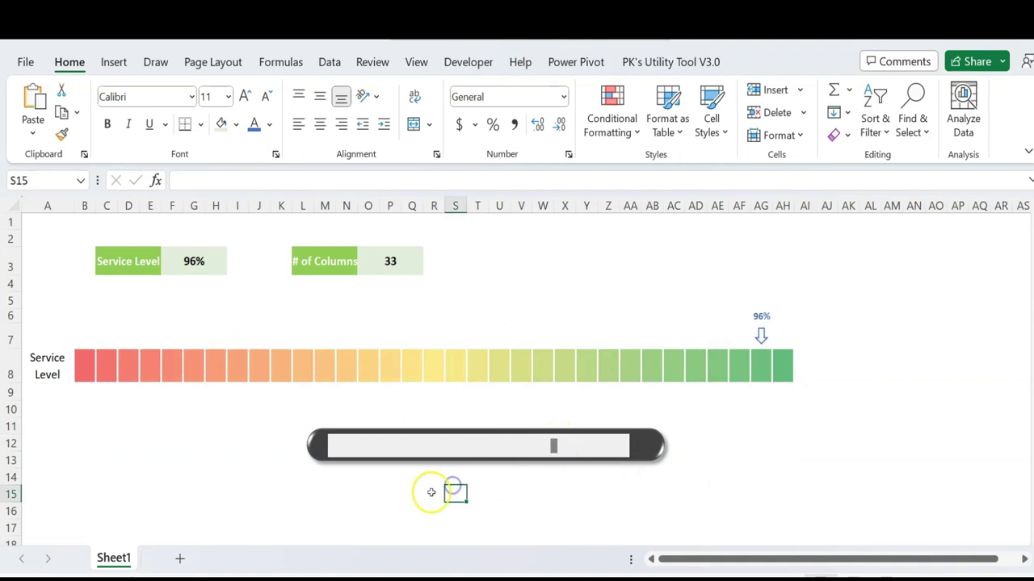